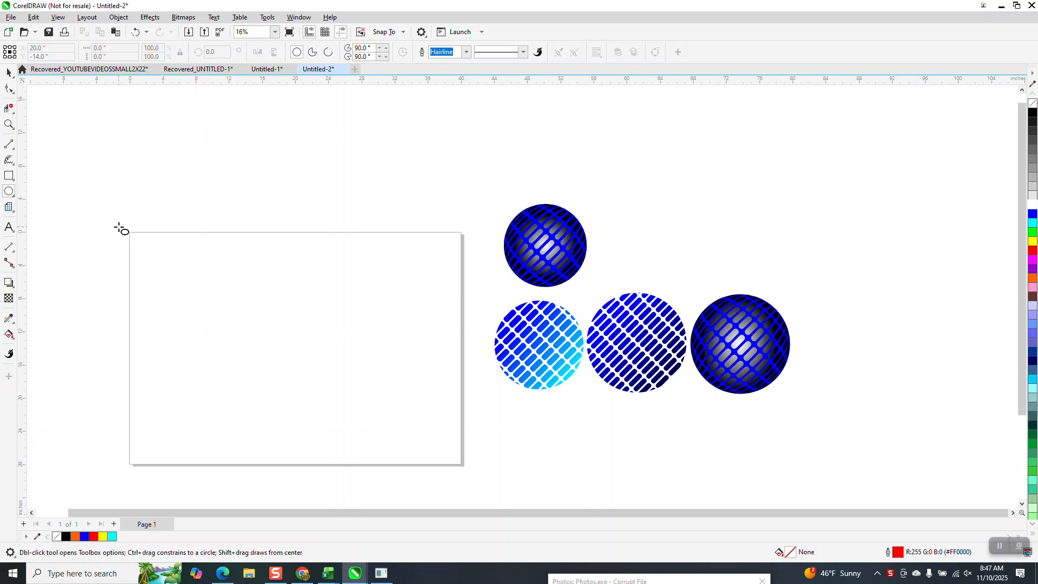
# - Draw a circle about 17.9 inches in diameter and center it on the page
pyautogui.click(8, 126)
pyautogui.moveTo(97, 204); pyautogui.dragTo(562, 500)
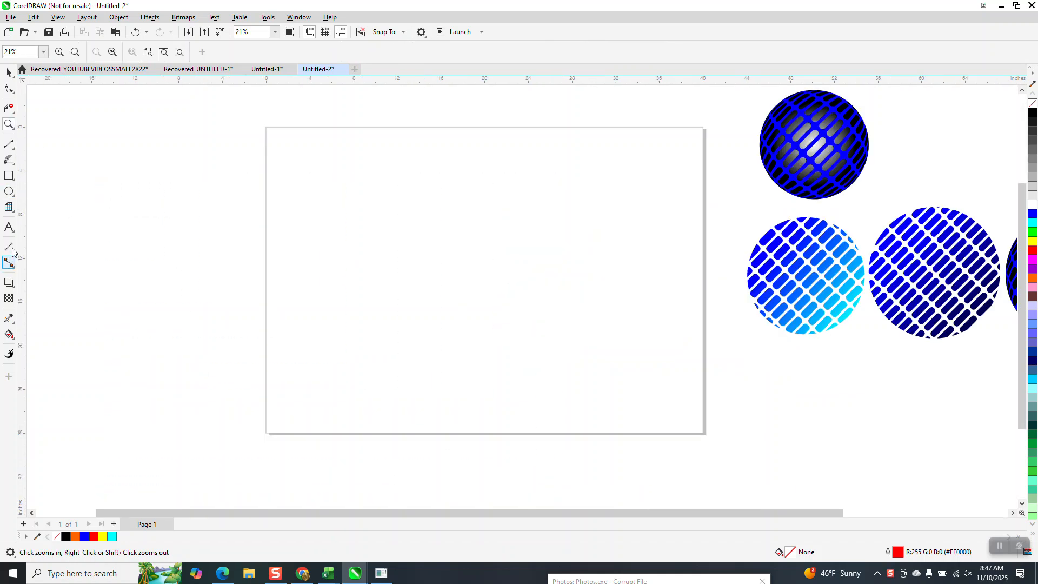
pyautogui.click(9, 192)
pyautogui.moveTo(595, 218); pyautogui.dragTo(402, 341)
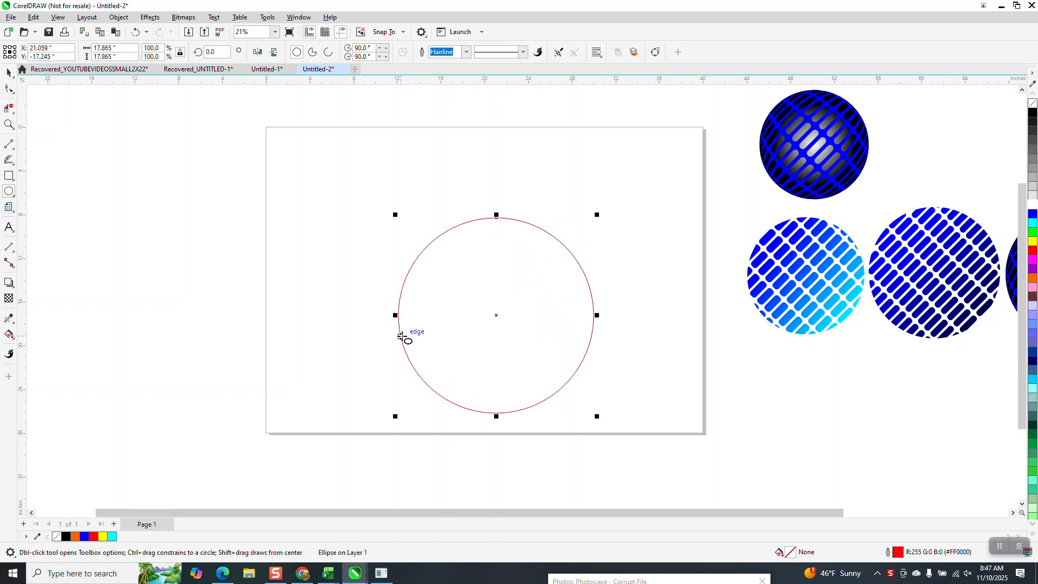
pyautogui.press('p')
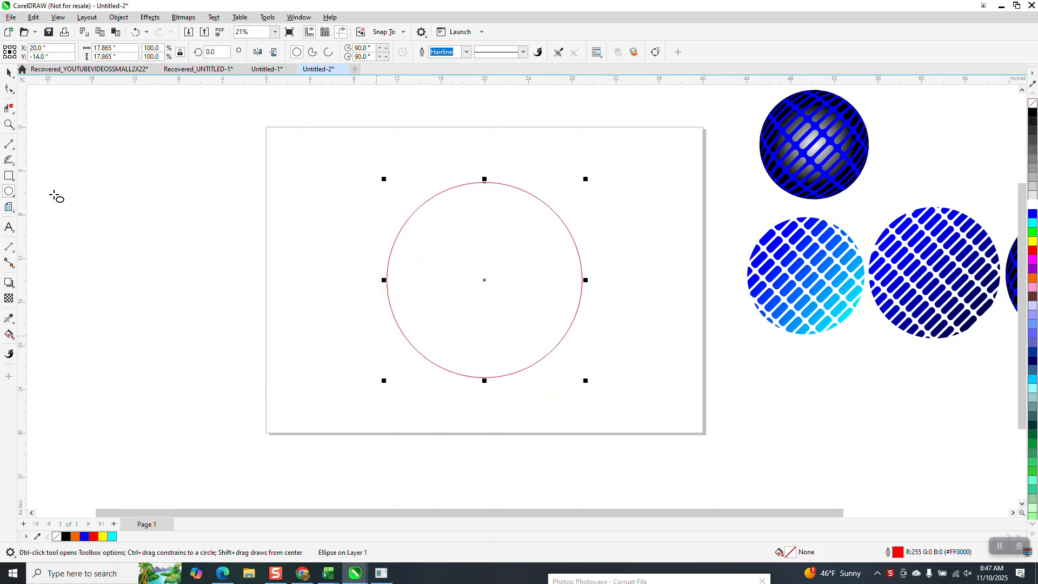
# - Draw a straight vertical line about 28 inches long and center it on the page through the circle
pyautogui.click(11, 161)
pyautogui.click(41, 155)
pyautogui.moveTo(234, 136); pyautogui.dragTo(239, 444)
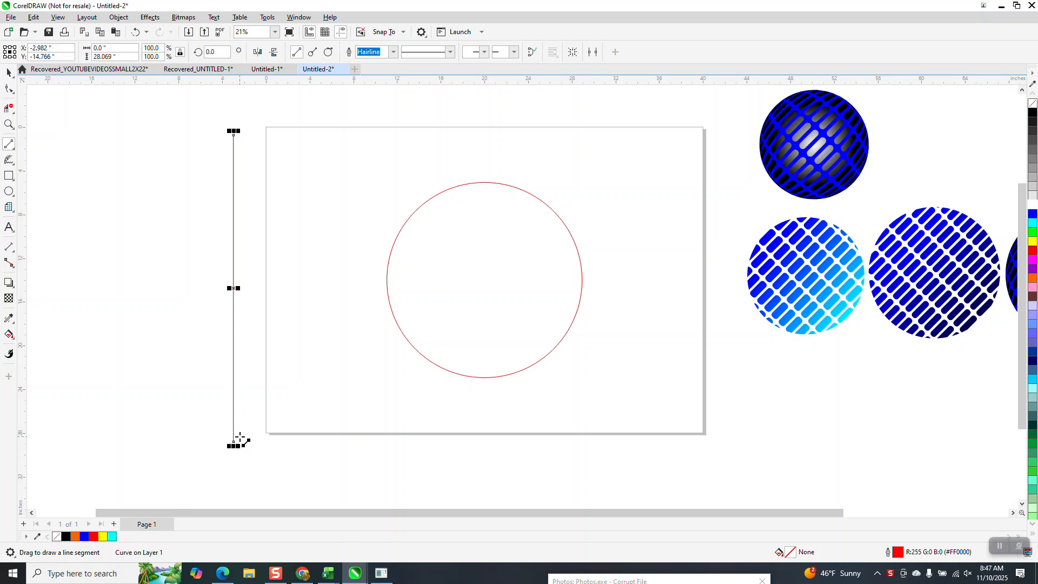
pyautogui.press('p')
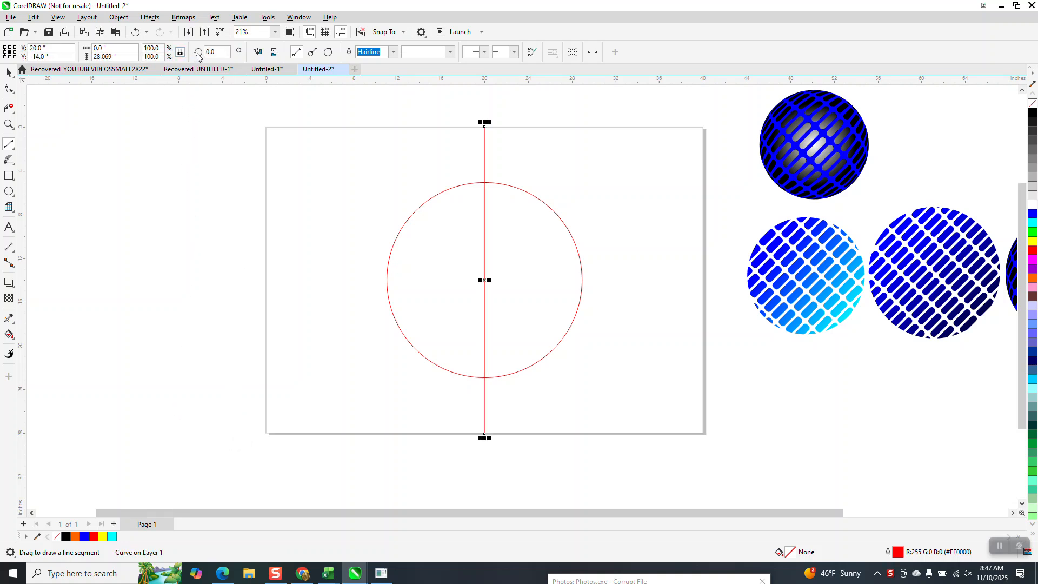
# - Set the vertical line's outline width to 24 pt
pyautogui.click(394, 53)
pyautogui.click(363, 136)
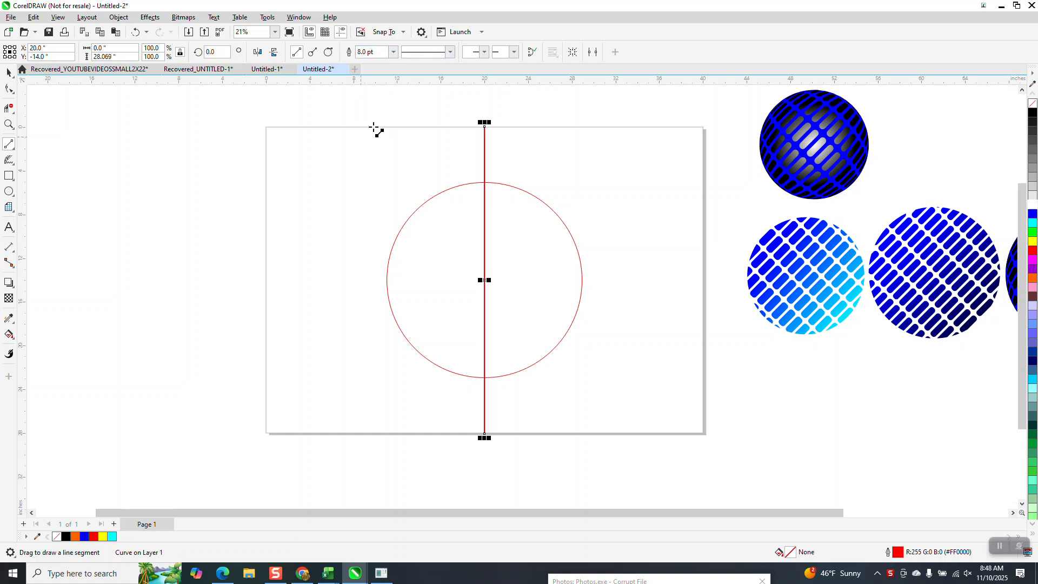
pyautogui.click(393, 52)
pyautogui.click(364, 171)
# - Convert the thick line's outline to an object and give the resulting bar no fill and a black outline
pyautogui.click(120, 18)
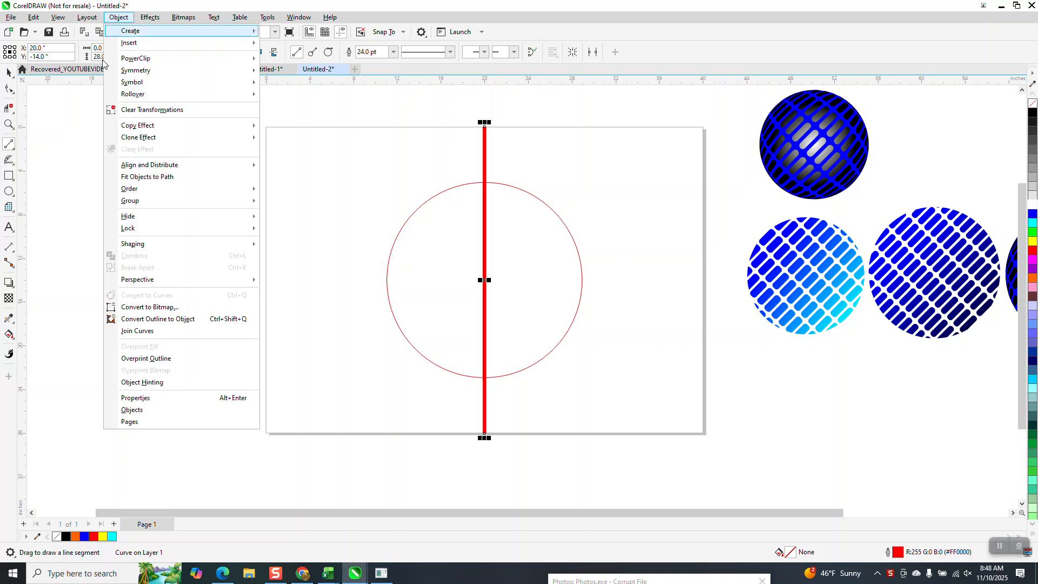
pyautogui.click(140, 320)
pyautogui.click(1033, 103)
pyautogui.rightClick(1033, 112)
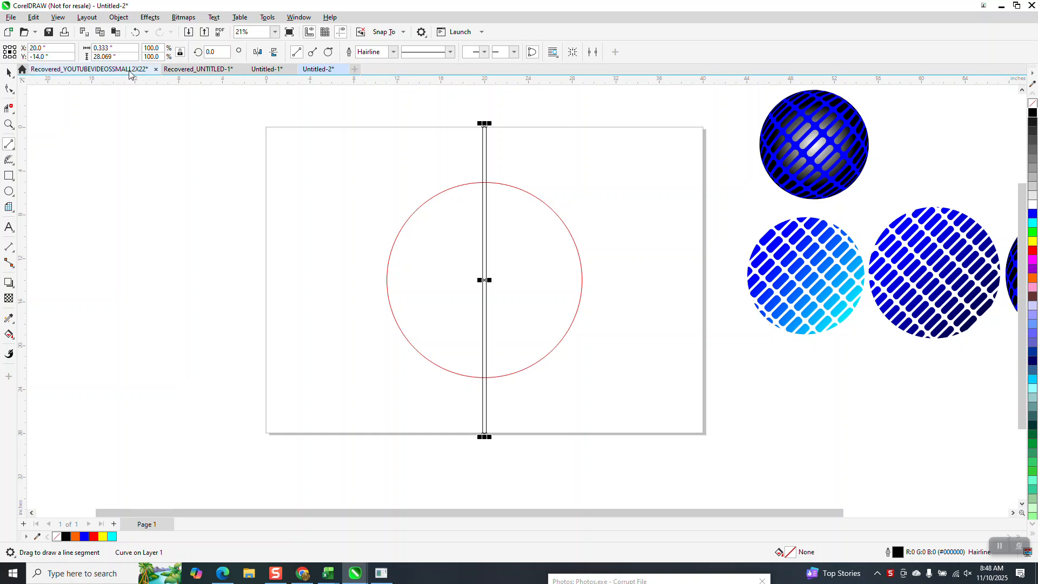
# - Rotate the narrow bar by 7.5 degrees and create a horizontally mirrored copy that crosses it at the center
pyautogui.doubleClick(224, 54)
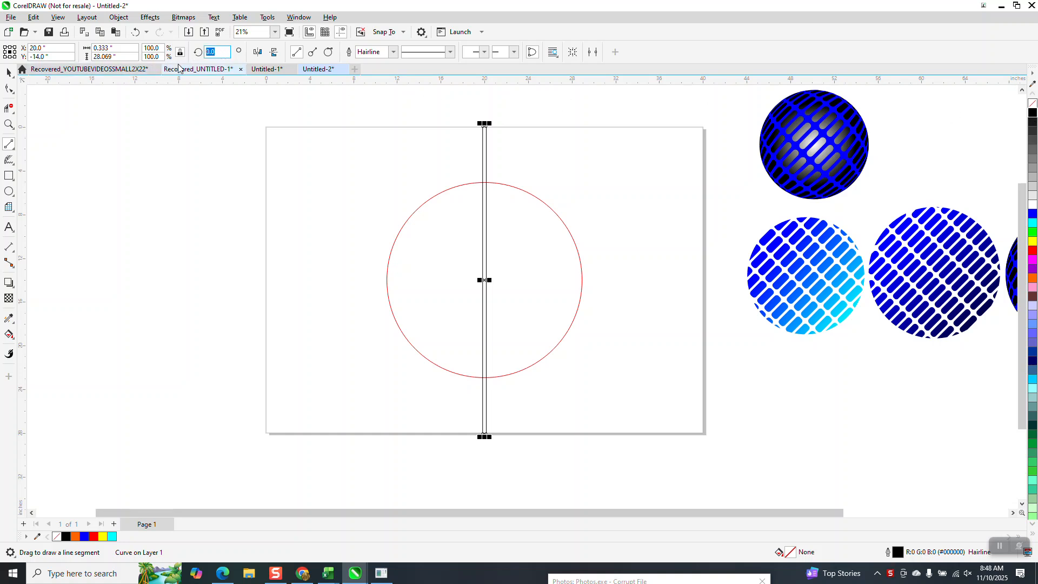
pyautogui.write('7.5')
pyautogui.press('Return')
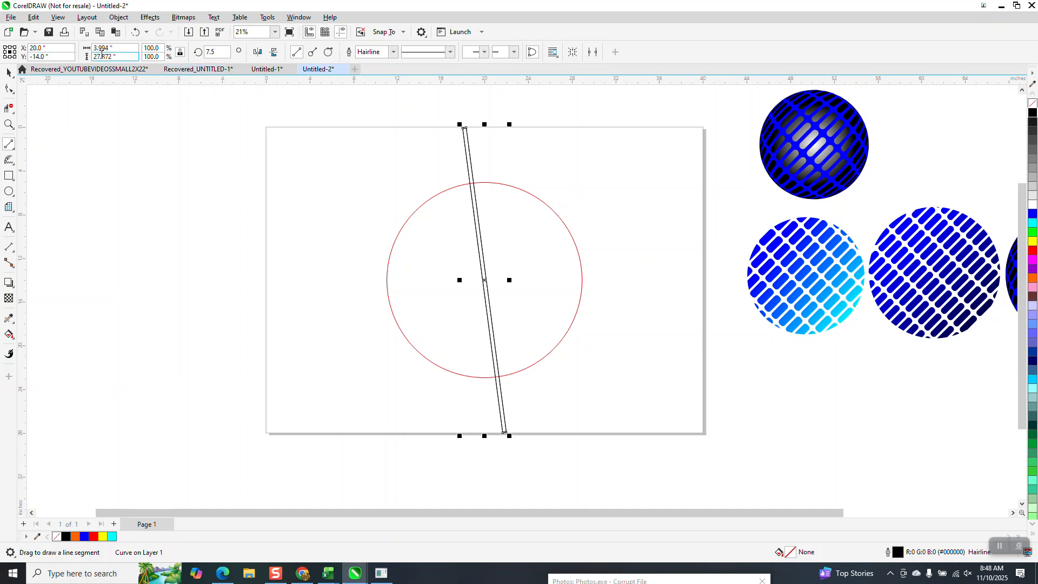
pyautogui.click(258, 52)
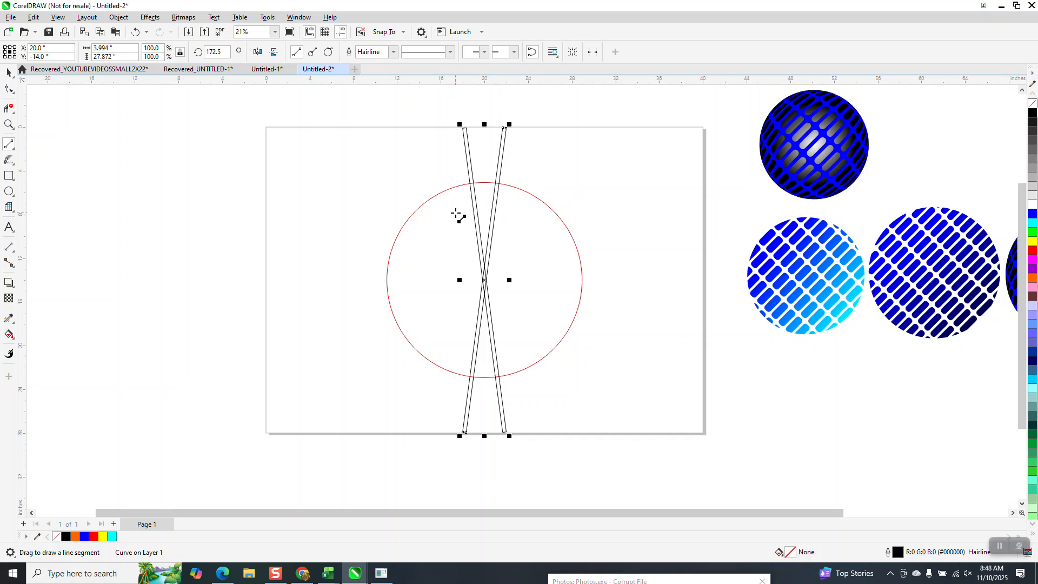
# - Create a concentric copy of the circle scaled down to about 4.8 inches in diameter
pyautogui.click(8, 72)
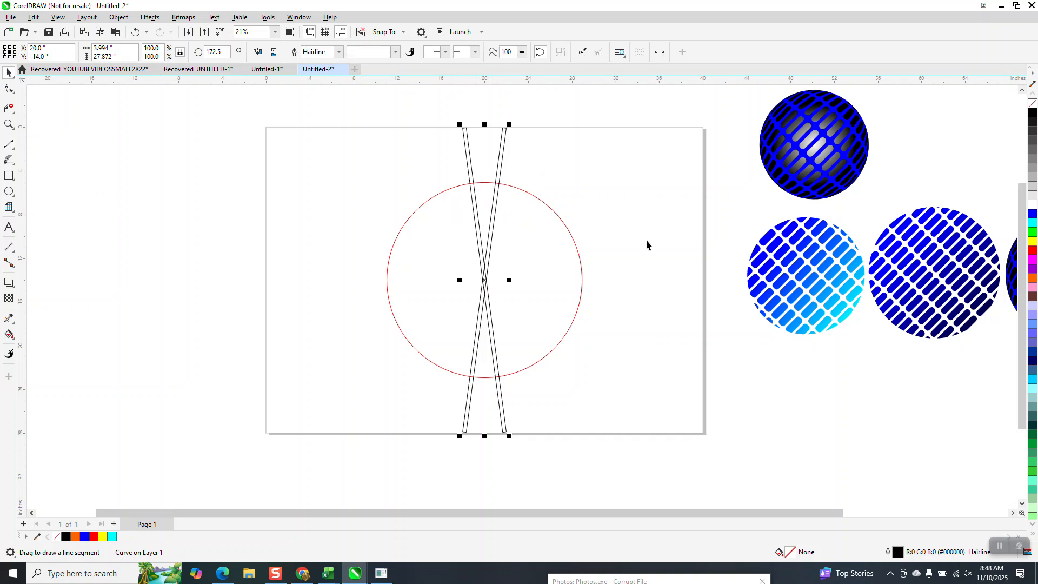
pyautogui.click(565, 225)
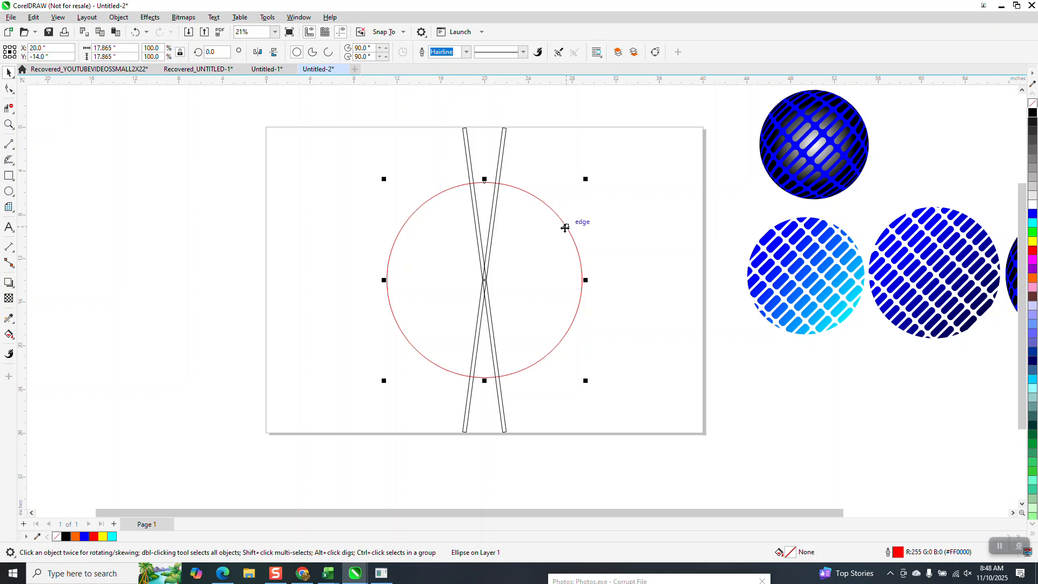
pyautogui.moveTo(584, 178); pyautogui.dragTo(533, 249)
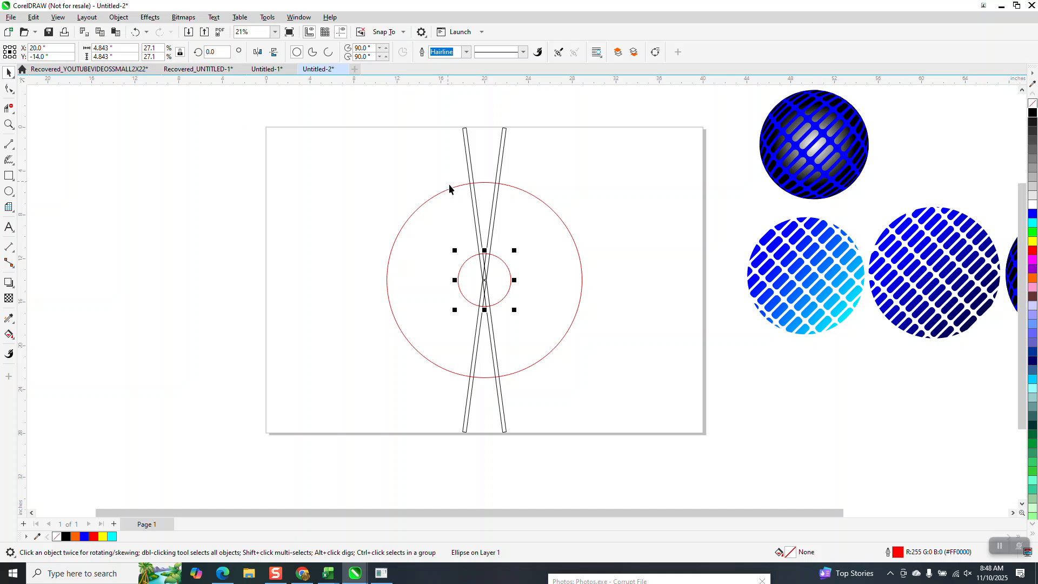
# - Blend the small and large circles with 10 steps to form evenly spaced concentric rings
pyautogui.keyDown('shift'); pyautogui.click(549, 208); pyautogui.keyUp('shift')
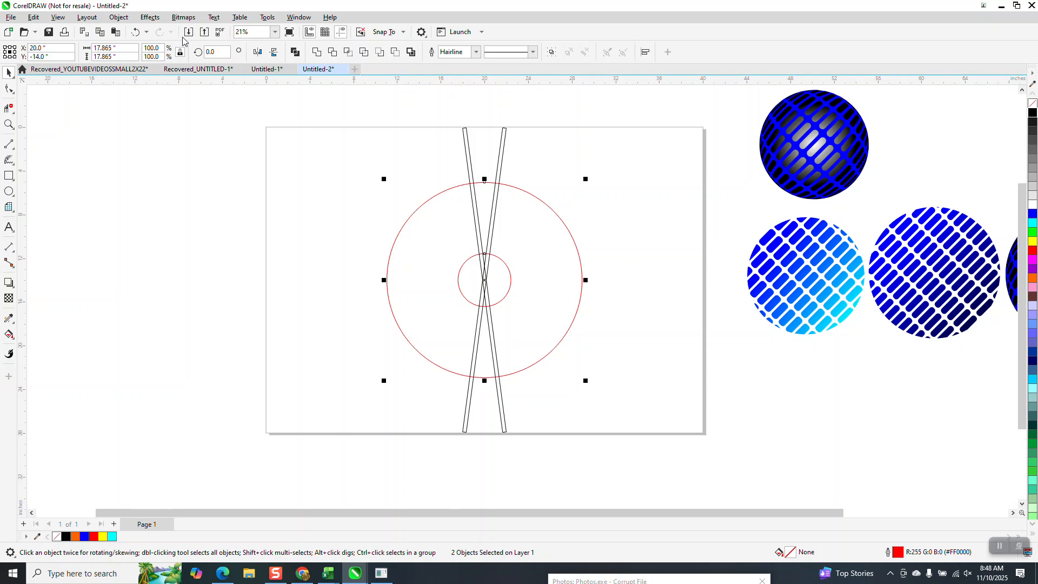
pyautogui.click(153, 18)
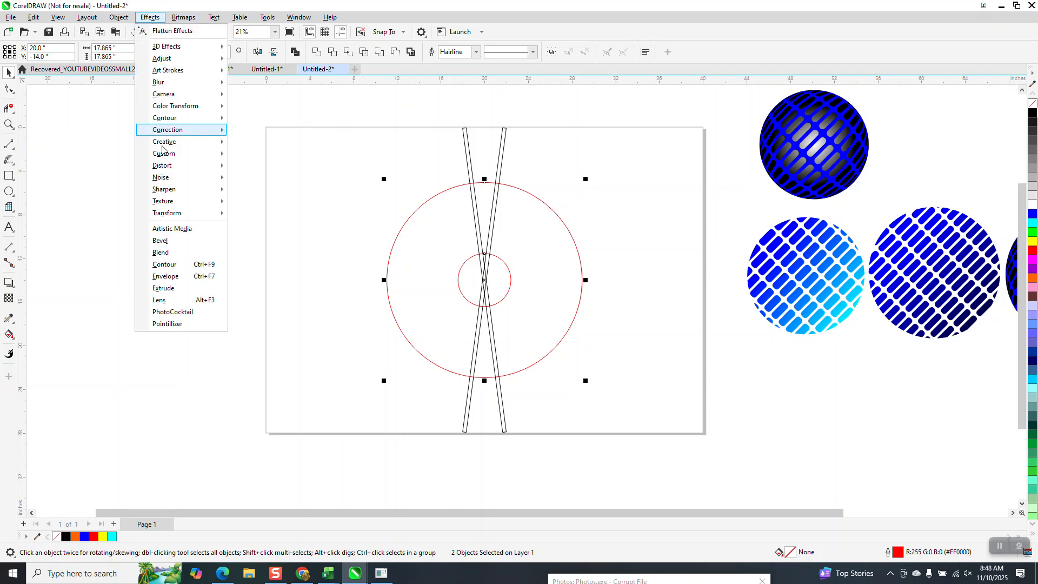
pyautogui.click(173, 252)
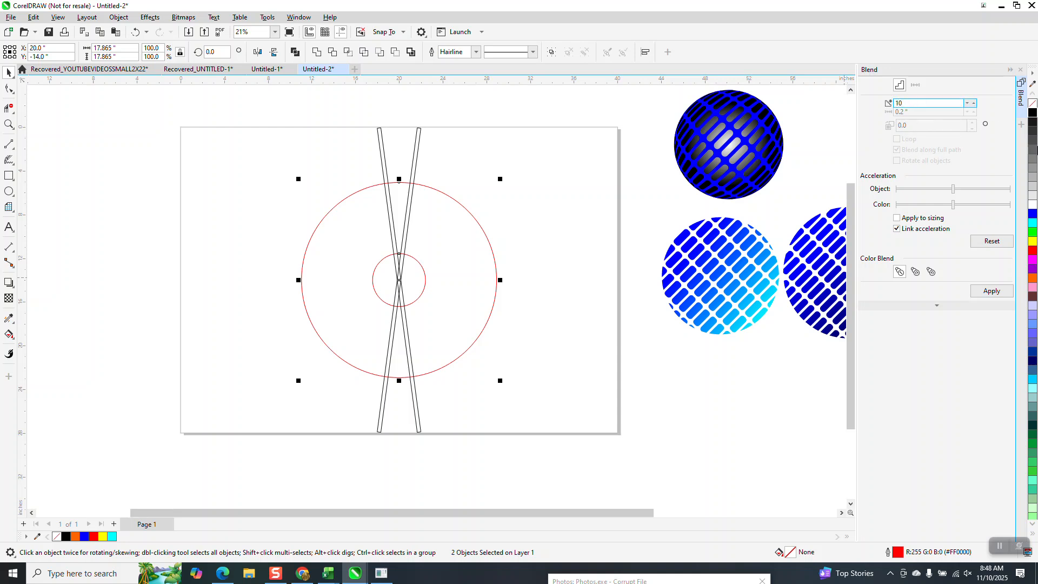
pyautogui.click(991, 291)
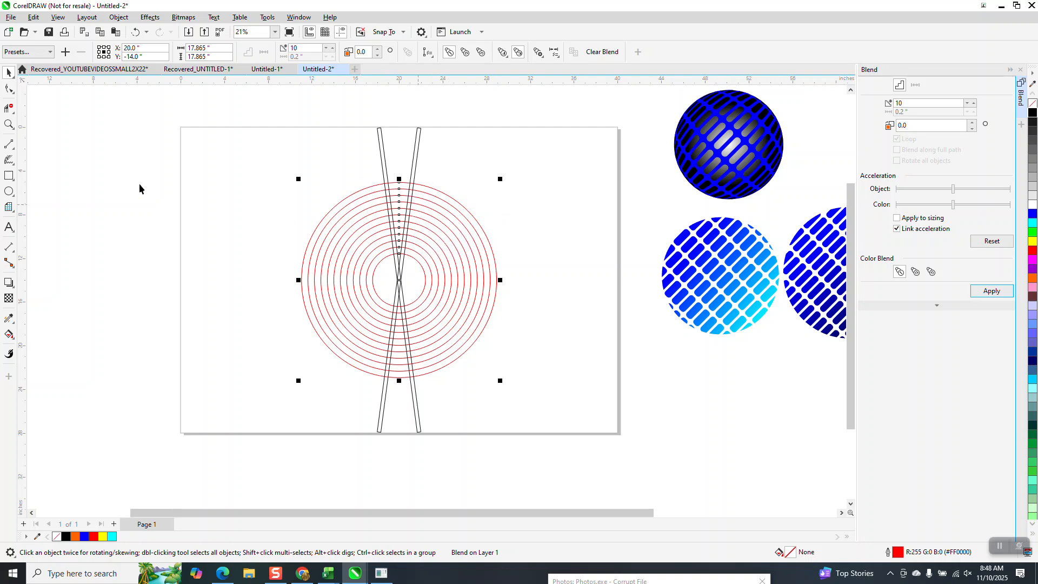
# - Smart Fill six alternate ring segments between the upper arms of the crossed bars with blue and no outline, from outermost to innermost
pyautogui.click(9, 125)
pyautogui.click(405, 231)
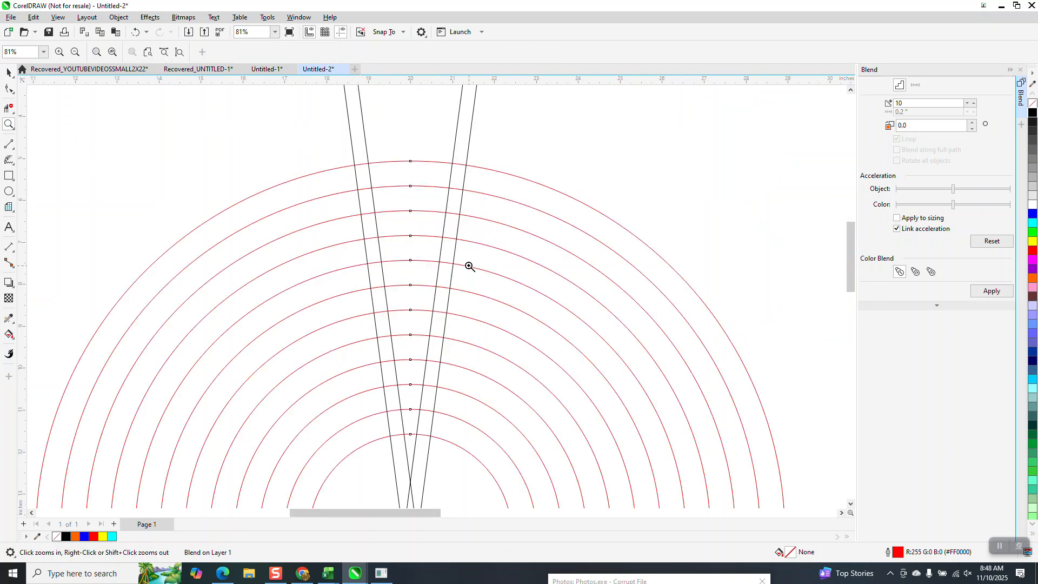
pyautogui.click(12, 337)
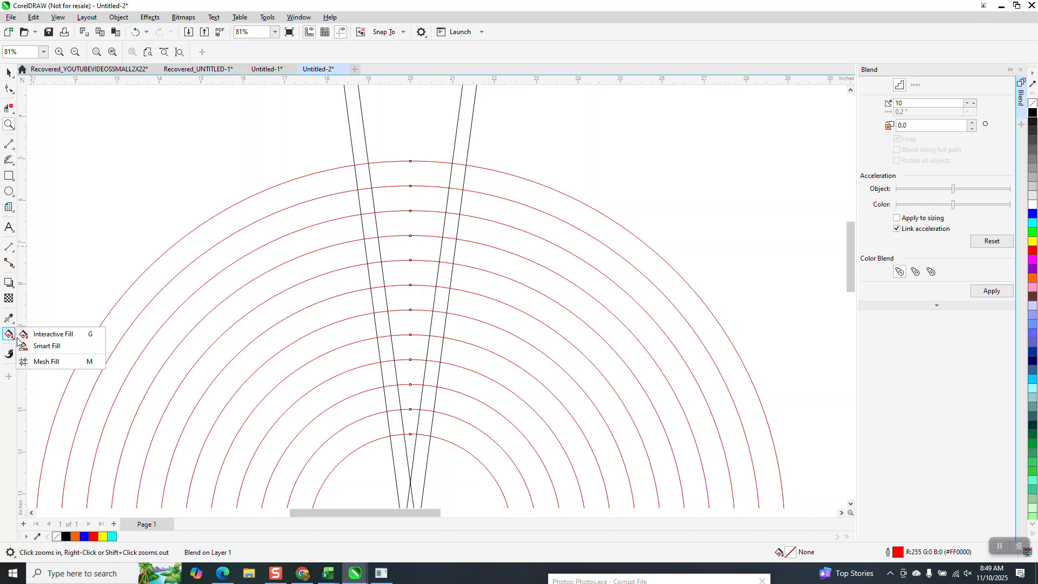
pyautogui.click(45, 346)
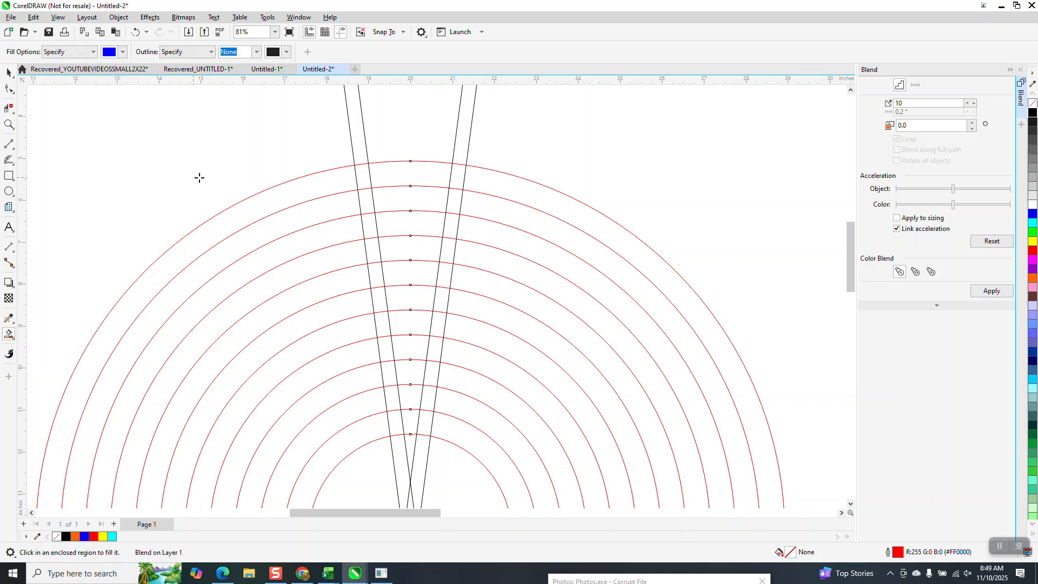
pyautogui.click(409, 169)
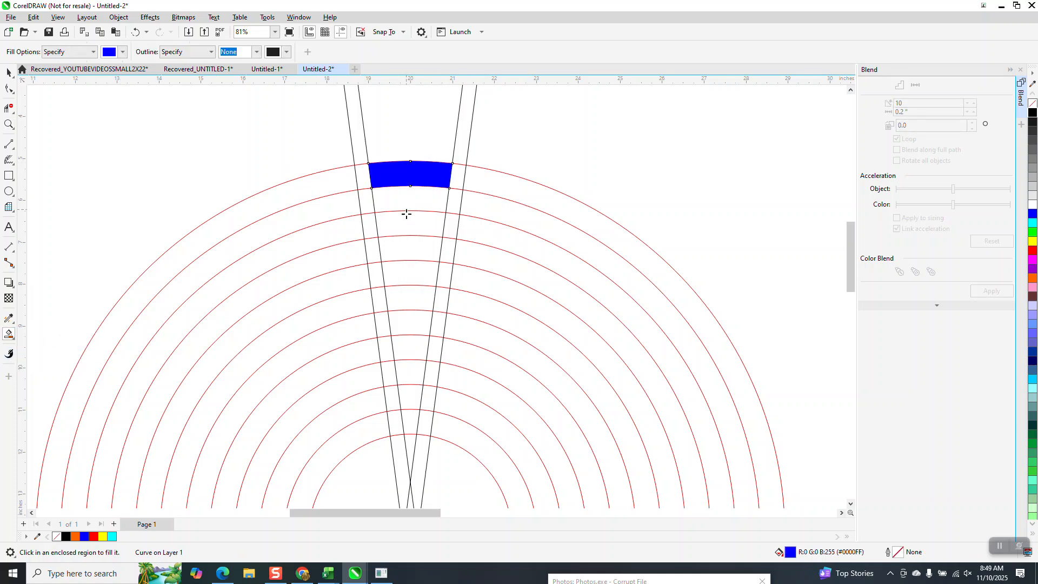
pyautogui.click(409, 231)
pyautogui.click(410, 277)
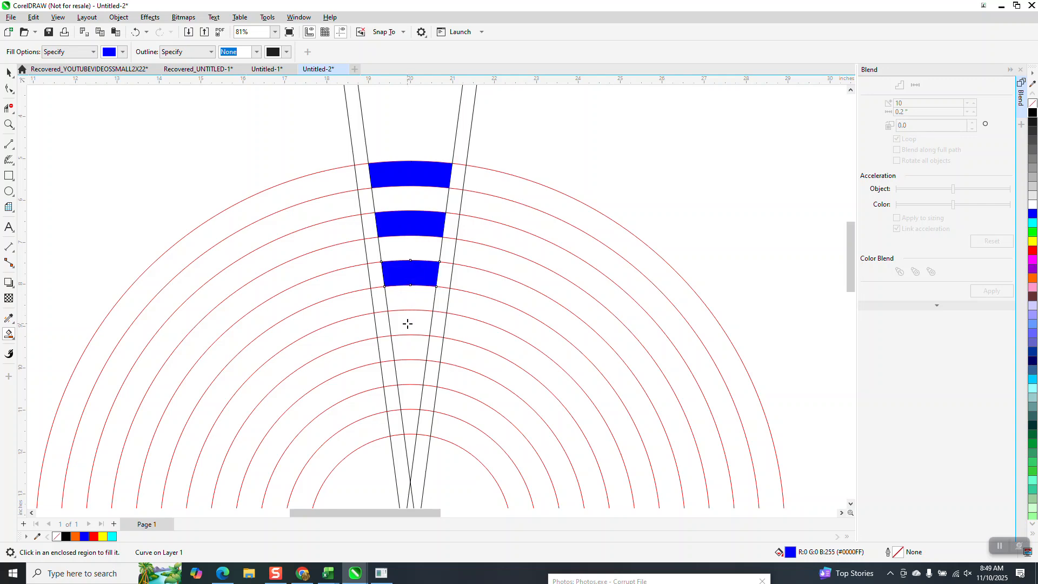
pyautogui.click(408, 323)
pyautogui.click(411, 373)
pyautogui.click(410, 422)
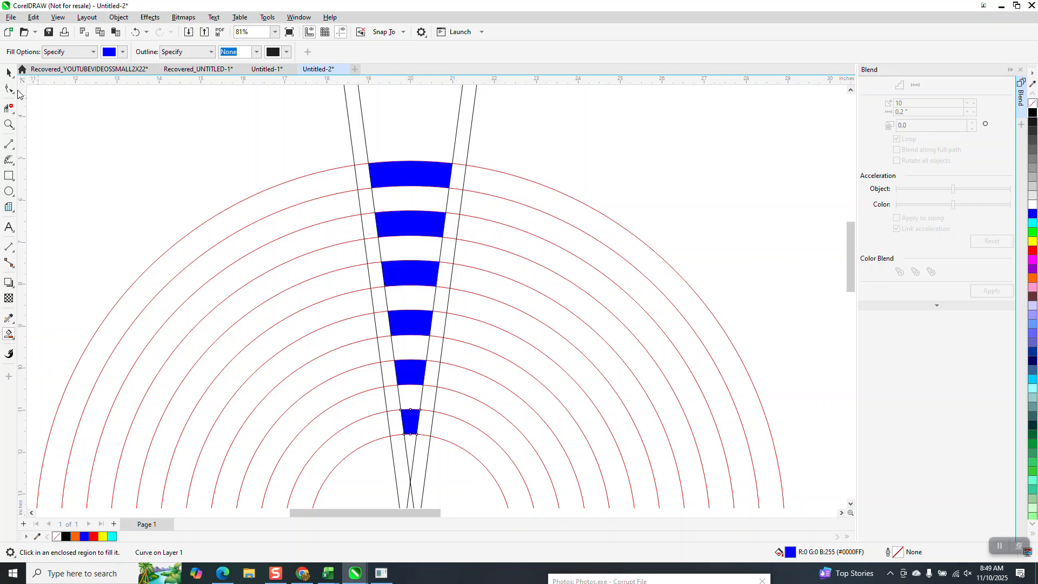
# - Set the document's nudge distance to 20 inches with nothing selected
pyautogui.click(8, 72)
pyautogui.scroll(-2, 269, 116)
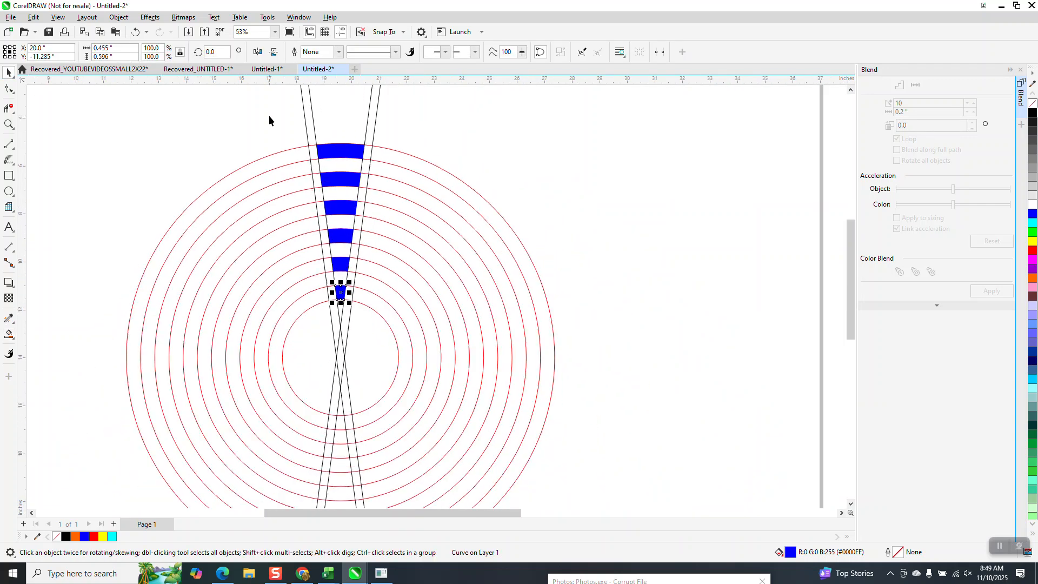
pyautogui.scroll(-1, 281, 112)
pyautogui.moveTo(291, 111); pyautogui.dragTo(378, 318)
pyautogui.click(496, 119)
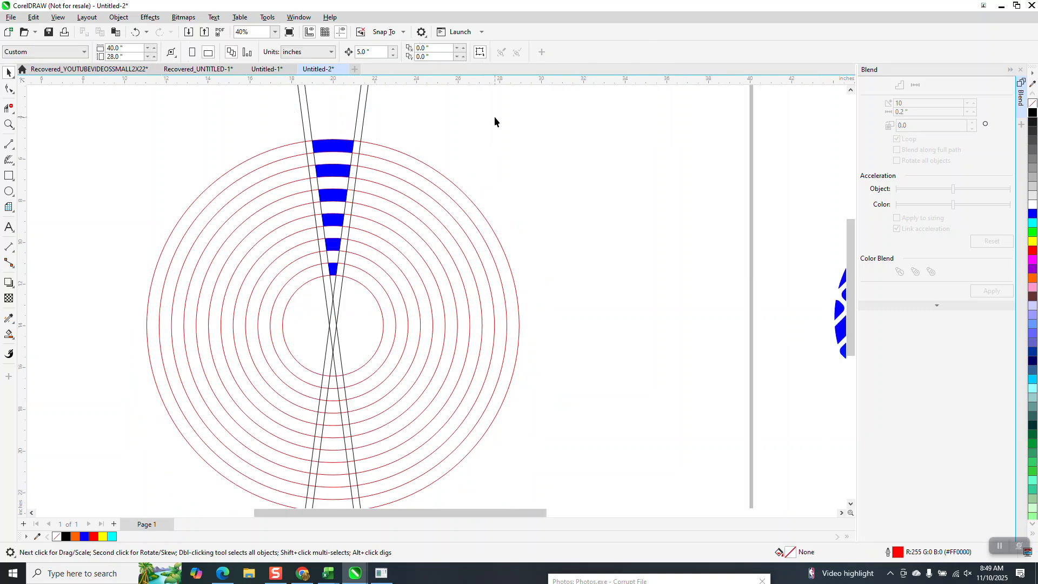
pyautogui.click(381, 151)
pyautogui.click(390, 95)
pyautogui.click(372, 53)
pyautogui.doubleClick(372, 53)
pyautogui.write('20')
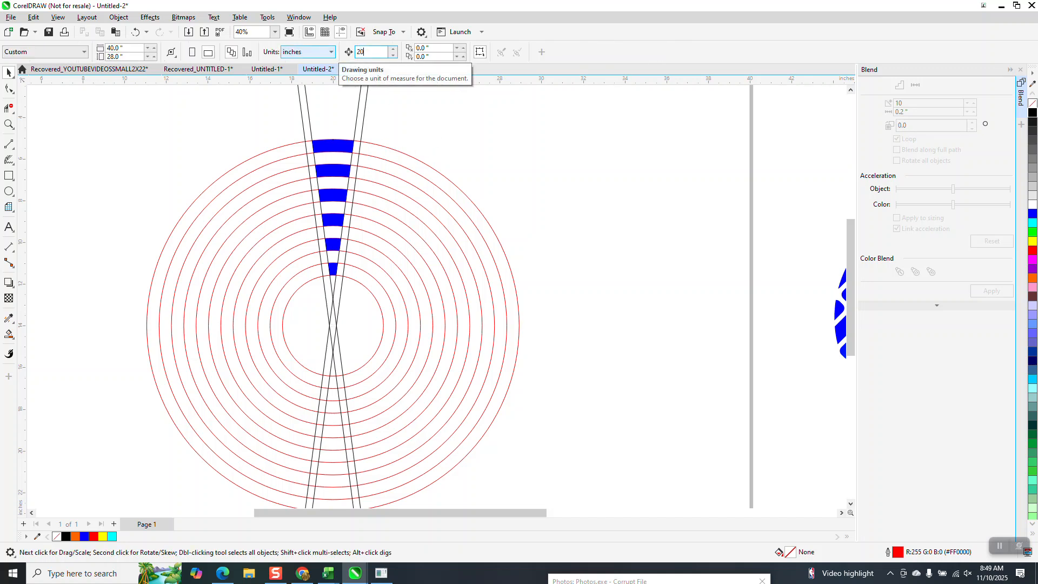
# - Isolate the six blue segments at their original position by nudging the guide circles and crossed bars 40 inches to the left
pyautogui.moveTo(262, 132); pyautogui.dragTo(429, 275)
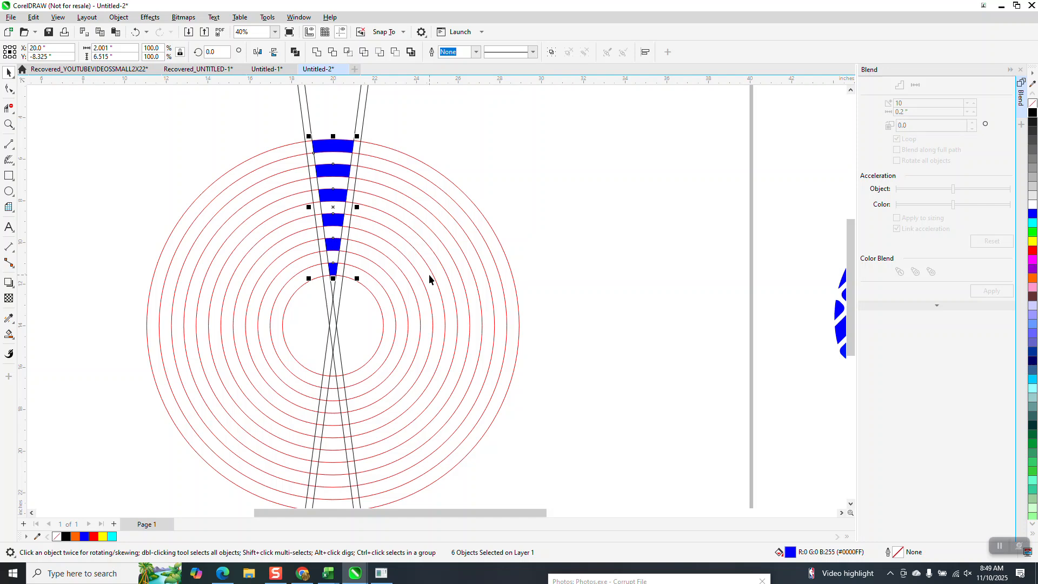
pyautogui.press('Right')
pyautogui.scroll(-3, 430, 253)
pyautogui.moveTo(272, 130); pyautogui.dragTo(500, 430)
pyautogui.press('Left')
pyautogui.press('Left')
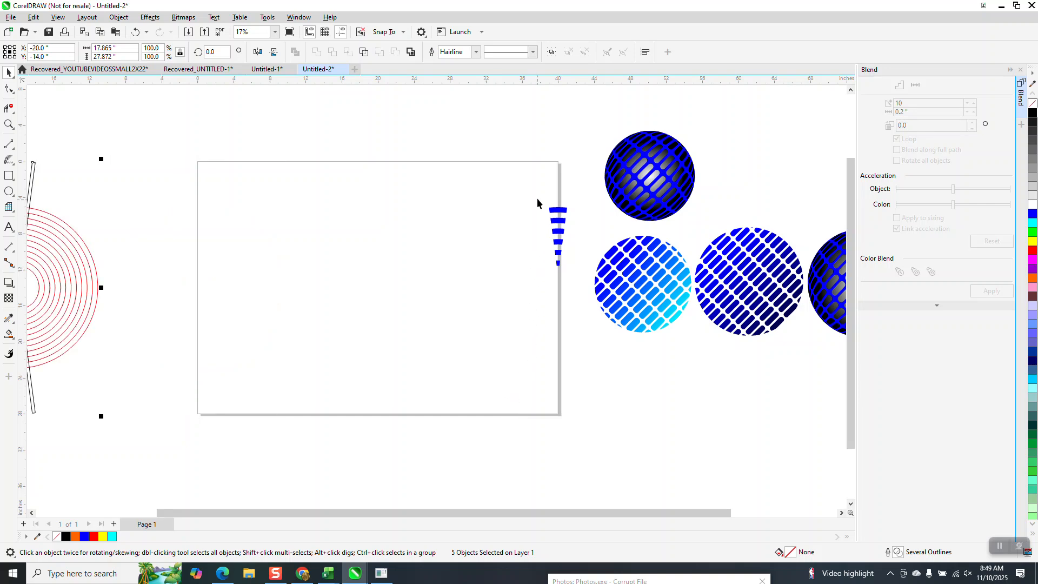
pyautogui.moveTo(586, 277); pyautogui.dragTo(587, 281)
pyautogui.press('Left')
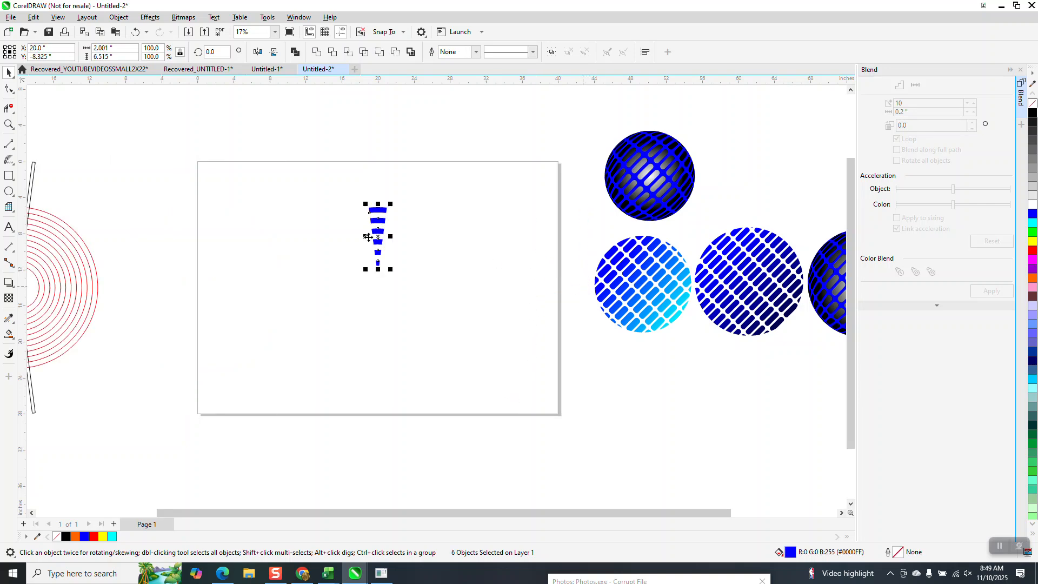
# - Select the six blue segments for node editing and open the Corners docker
pyautogui.click(9, 124)
pyautogui.moveTo(369, 196); pyautogui.dragTo(441, 305)
pyautogui.click(9, 72)
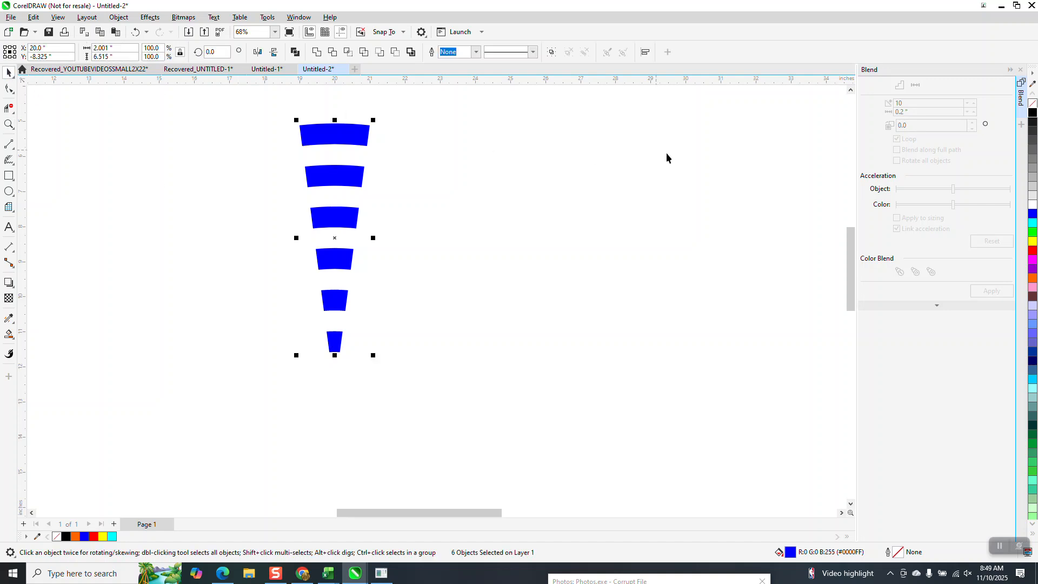
pyautogui.click(8, 89)
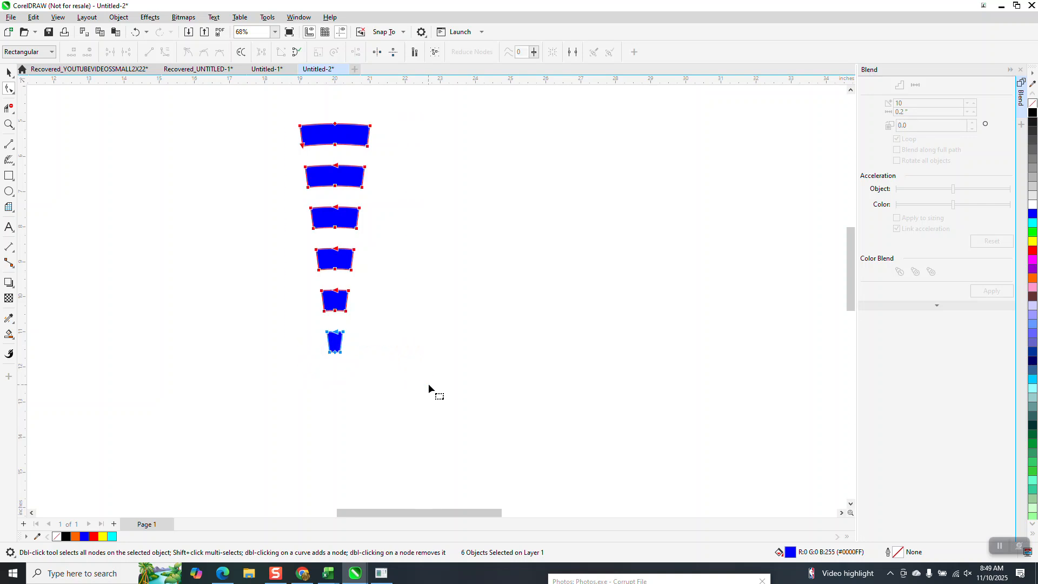
pyautogui.click(299, 17)
pyautogui.moveTo(311, 161)
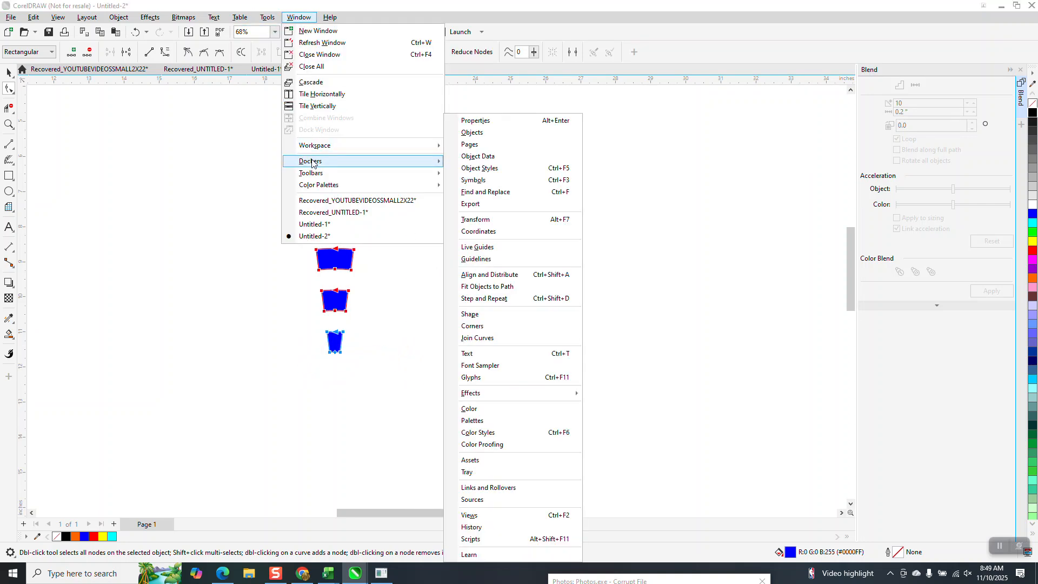
pyautogui.click(478, 327)
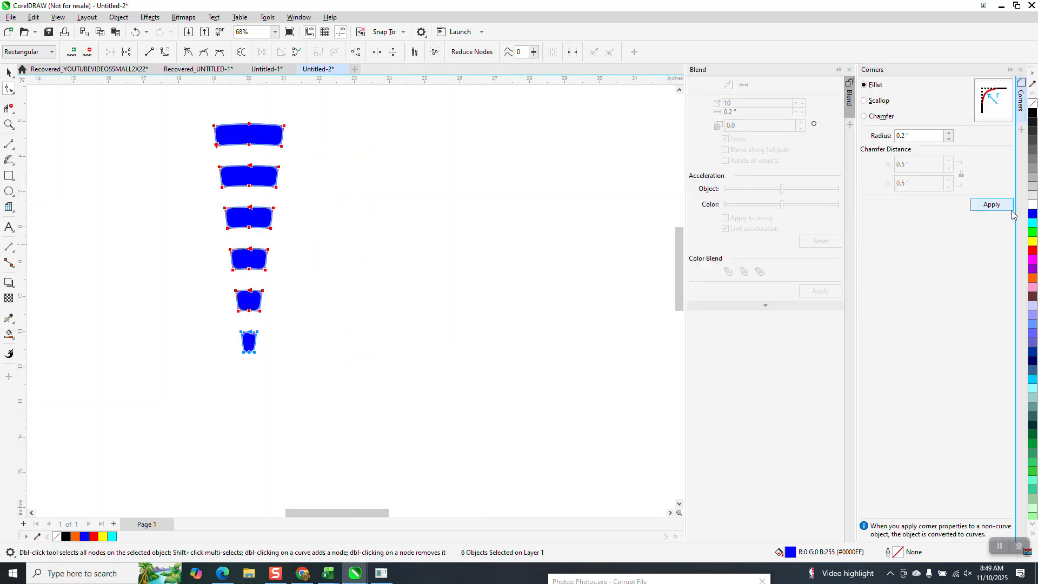
# - Try a 0.2-inch fillet on the corners of all six segments, check the smallest segment, and undo the fillet
pyautogui.click(996, 207)
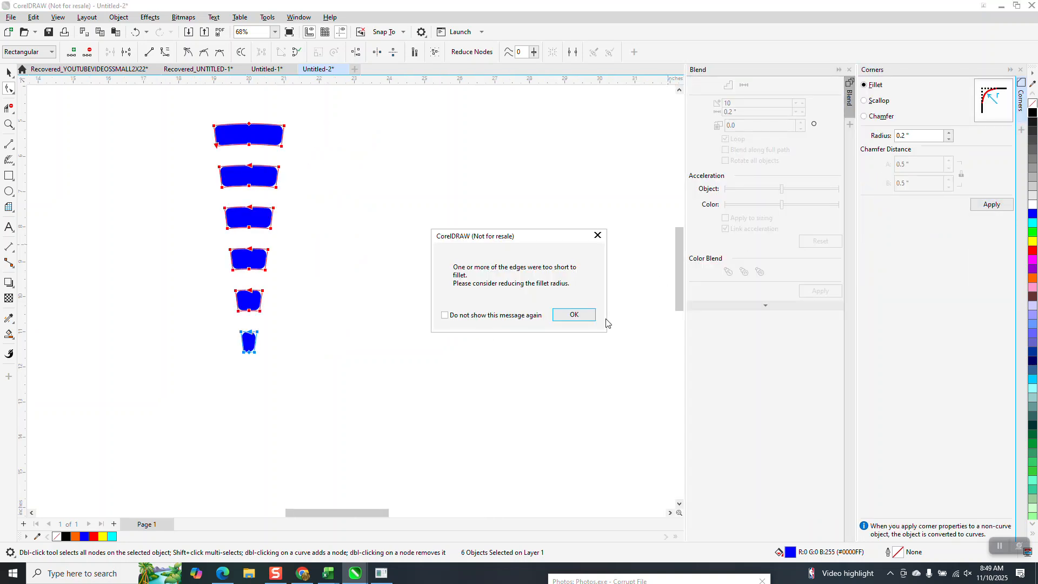
pyautogui.click(574, 315)
pyautogui.click(8, 124)
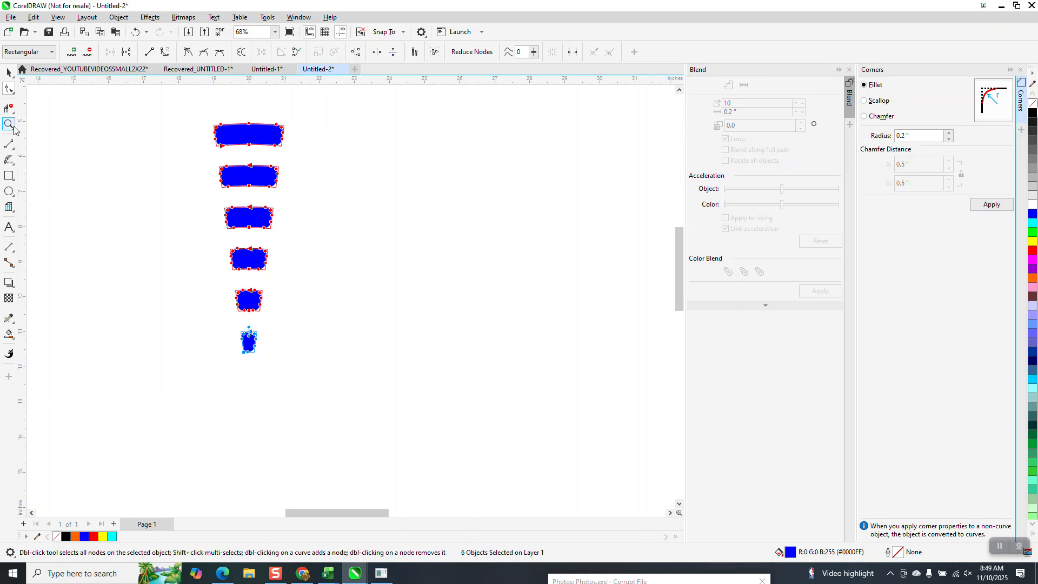
pyautogui.moveTo(222, 306); pyautogui.dragTo(273, 385)
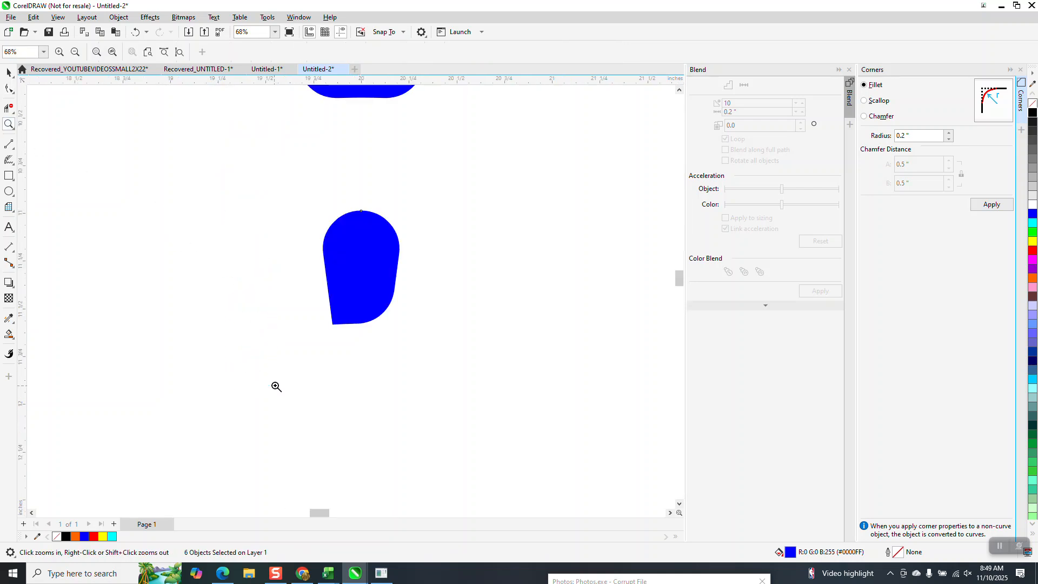
pyautogui.scroll(-2, 323, 319)
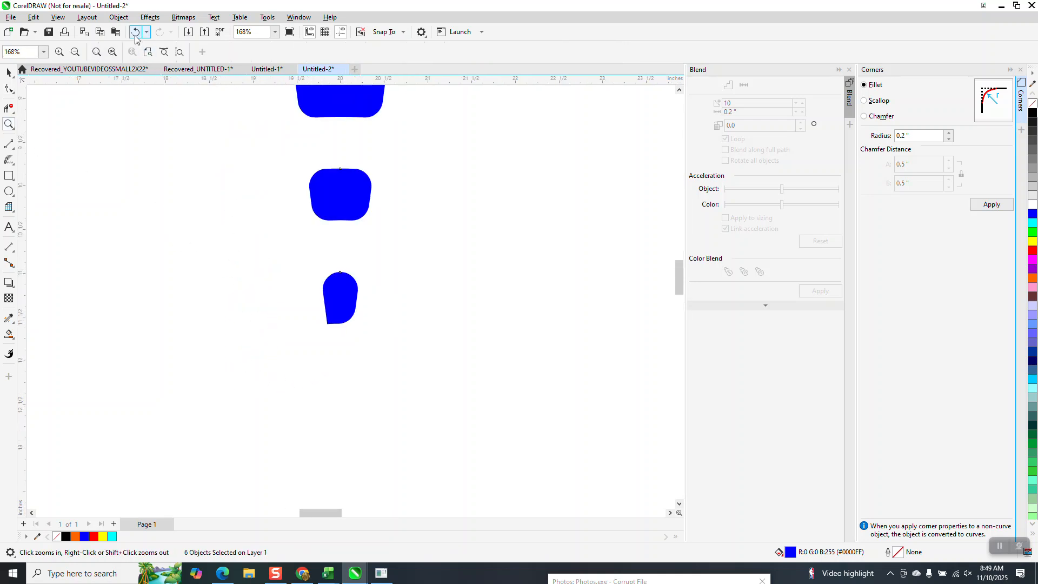
pyautogui.click(135, 32)
# - Fillet the corners of all six blue segments with a 0.1-inch radius
pyautogui.scroll(-2, 373, 281)
pyautogui.click(14, 86)
pyautogui.click(9, 72)
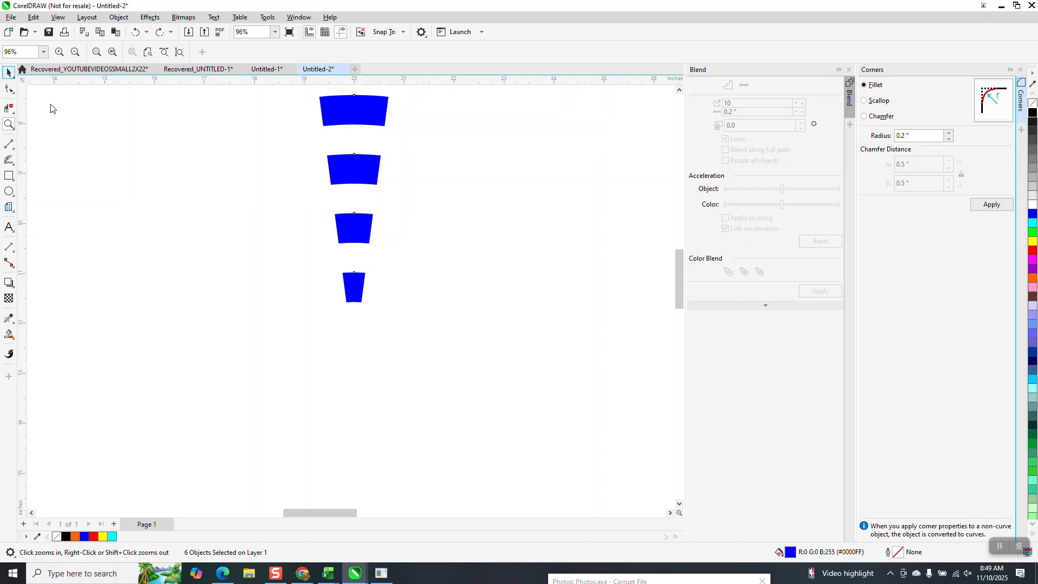
pyautogui.scroll(-2, 317, 265)
pyautogui.moveTo(279, 110); pyautogui.dragTo(446, 321)
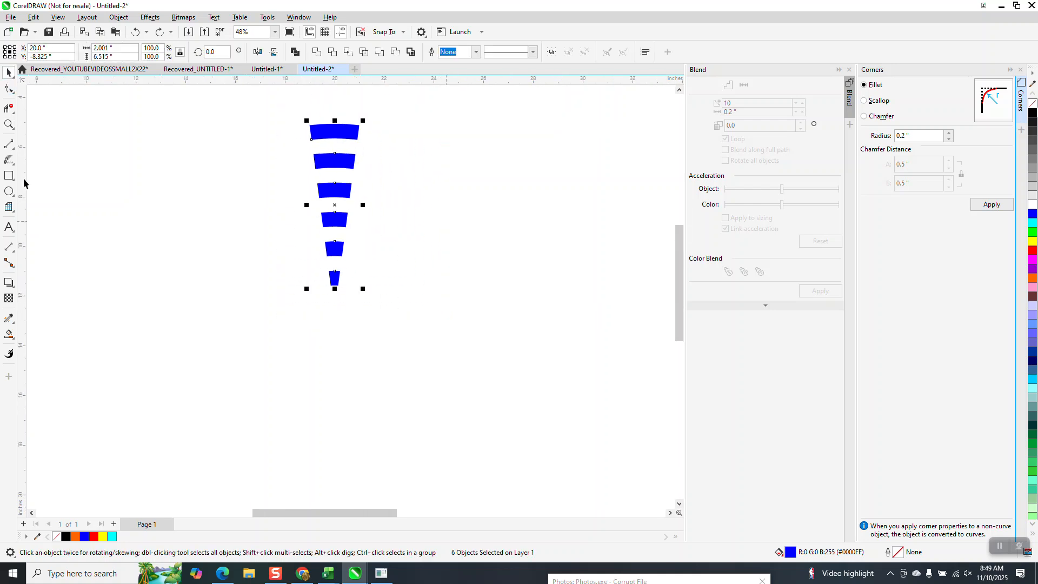
pyautogui.click(10, 90)
pyautogui.moveTo(276, 102); pyautogui.dragTo(453, 321)
pyautogui.moveTo(925, 135); pyautogui.dragTo(877, 144)
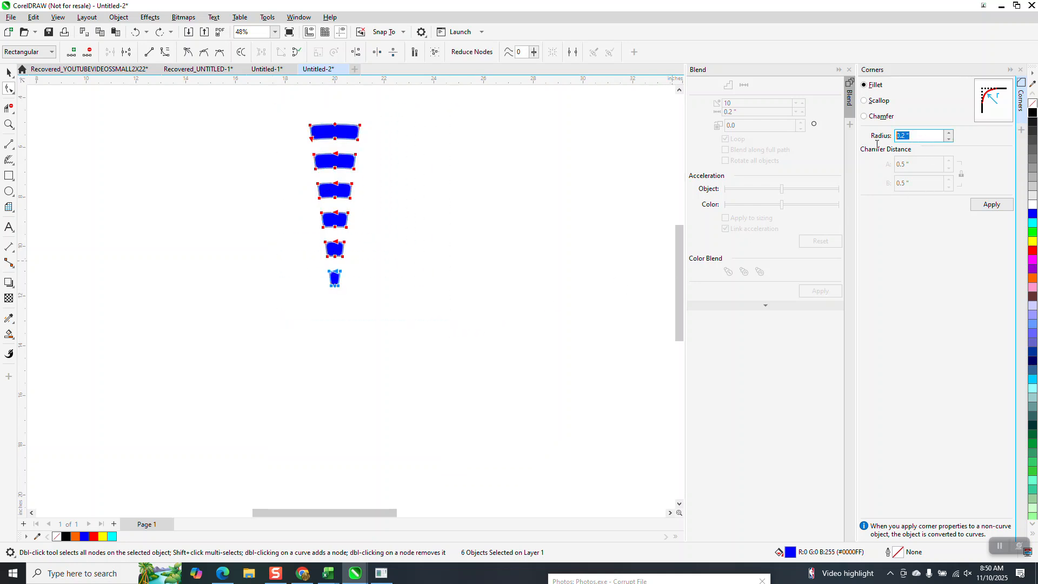
pyautogui.write('.1')
pyautogui.click(992, 208)
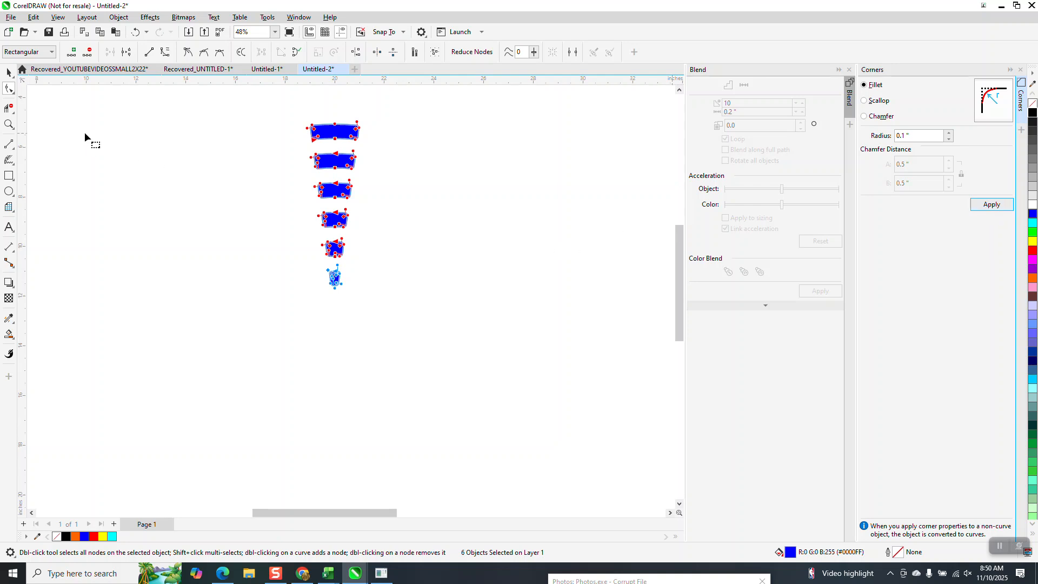
# - Group the six rounded blue segments
pyautogui.click(8, 124)
pyautogui.moveTo(303, 123); pyautogui.dragTo(413, 343)
pyautogui.scroll(-5, 391, 322)
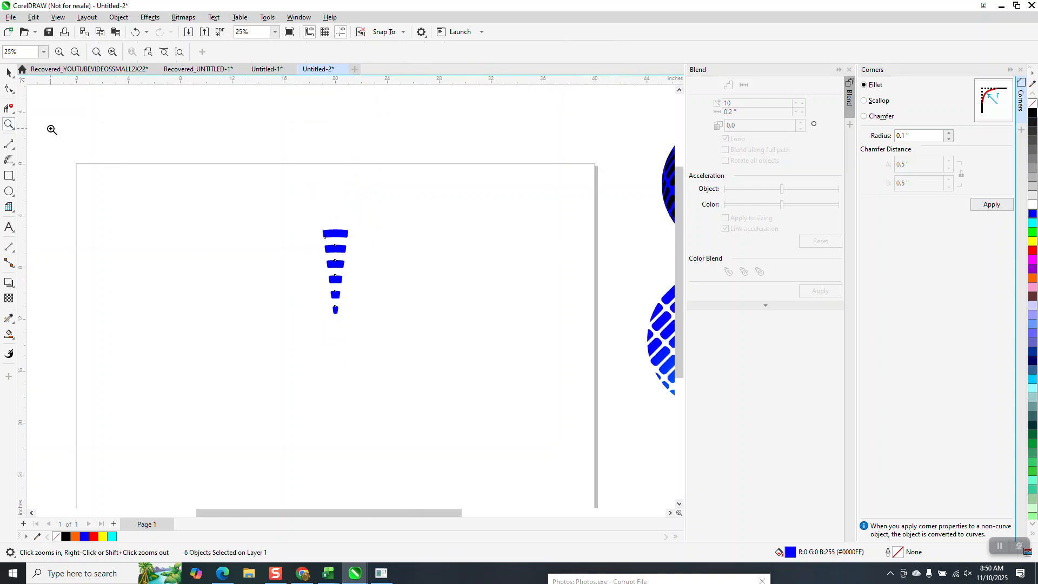
pyautogui.click(9, 72)
pyautogui.moveTo(291, 199); pyautogui.dragTo(374, 342)
pyautogui.hotkey('ctrl', 'g')
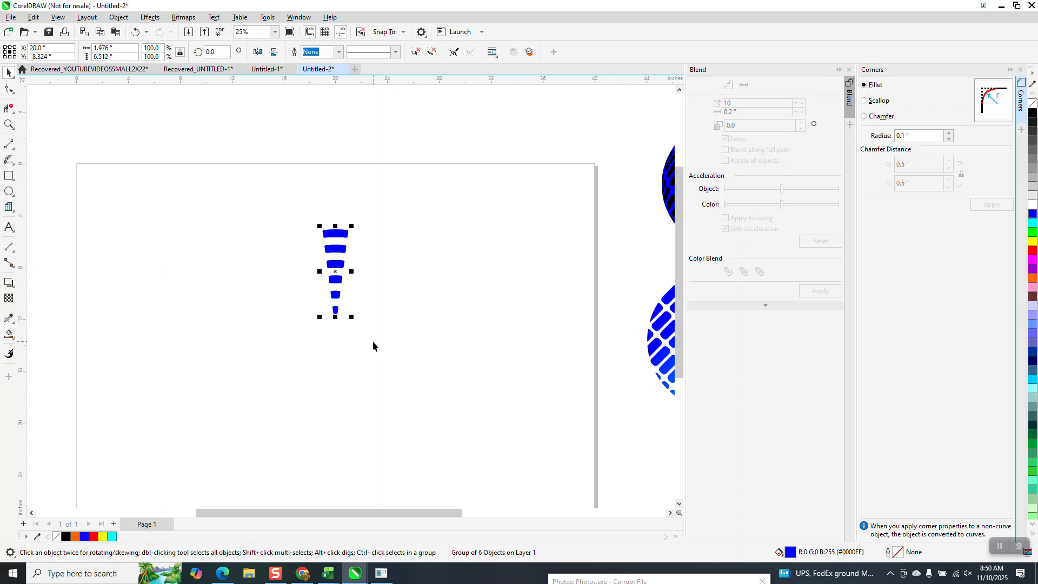
# - Create a copy of the segment group rotated 15 degrees about the pivot point below its narrow end
pyautogui.click(350, 277)
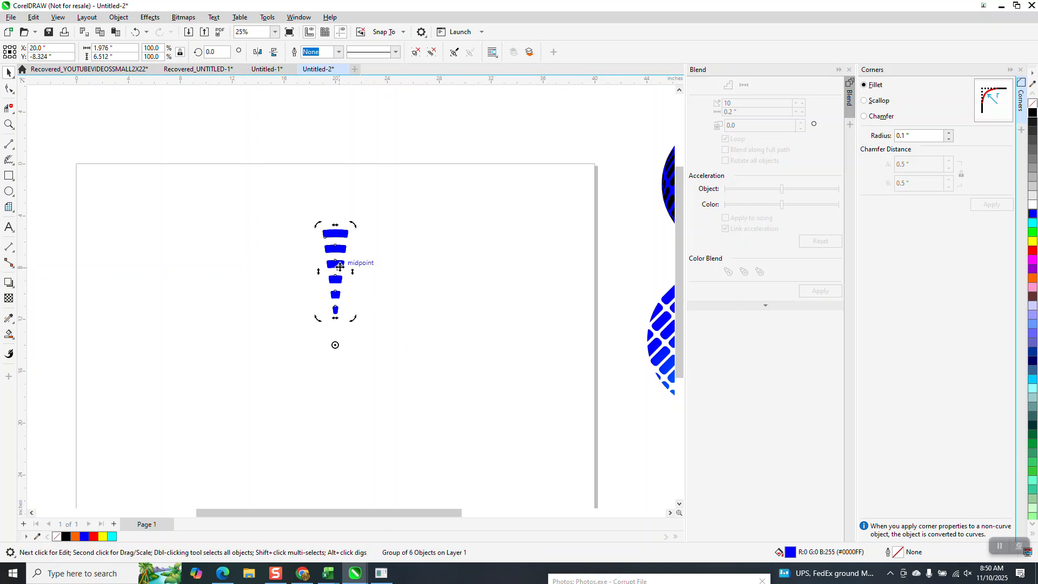
pyautogui.click(213, 52)
pyautogui.write('15')
pyautogui.press('Return')
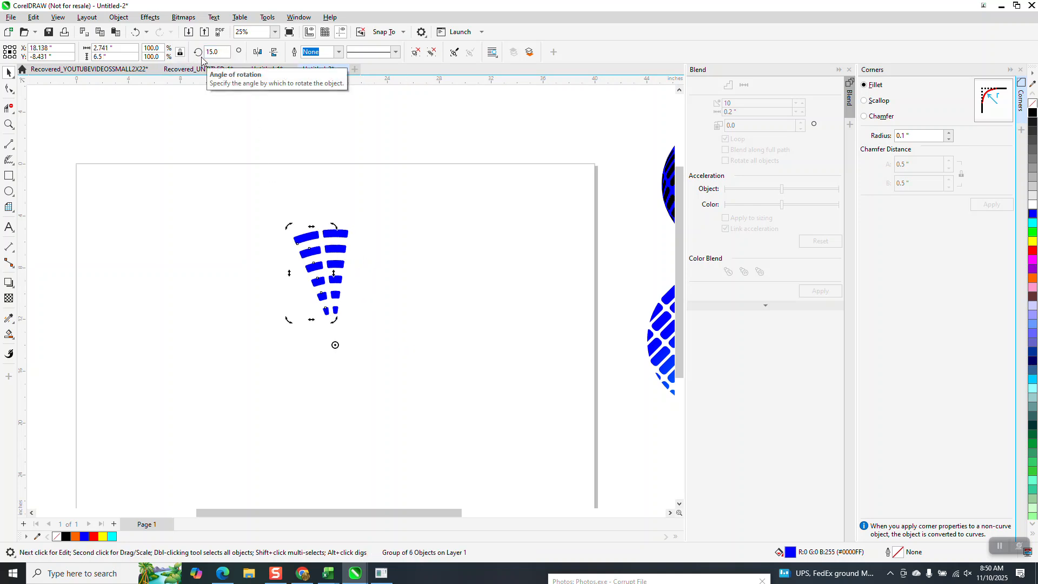
# - Repeat the 15-degree rotated copy of the segment group around the pivot until the full circle is filled
pyautogui.hotkey('ctrl', 'r')
pyautogui.hotkey('ctrl', 'r')
pyautogui.hotkey('ctrl', 'r')
pyautogui.hotkey('ctrl', 'r')
pyautogui.hotkey('ctrl', 'r')
pyautogui.hotkey('ctrl', 'r')
pyautogui.hotkey('ctrl', 'r')
pyautogui.hotkey('ctrl', 'r')
pyautogui.hotkey('ctrl', 'r')
pyautogui.hotkey('ctrl', 'r')
pyautogui.hotkey('ctrl', 'r')
pyautogui.hotkey('ctrl', 'r')
pyautogui.hotkey('ctrl', 'r')
pyautogui.hotkey('ctrl', 'r')
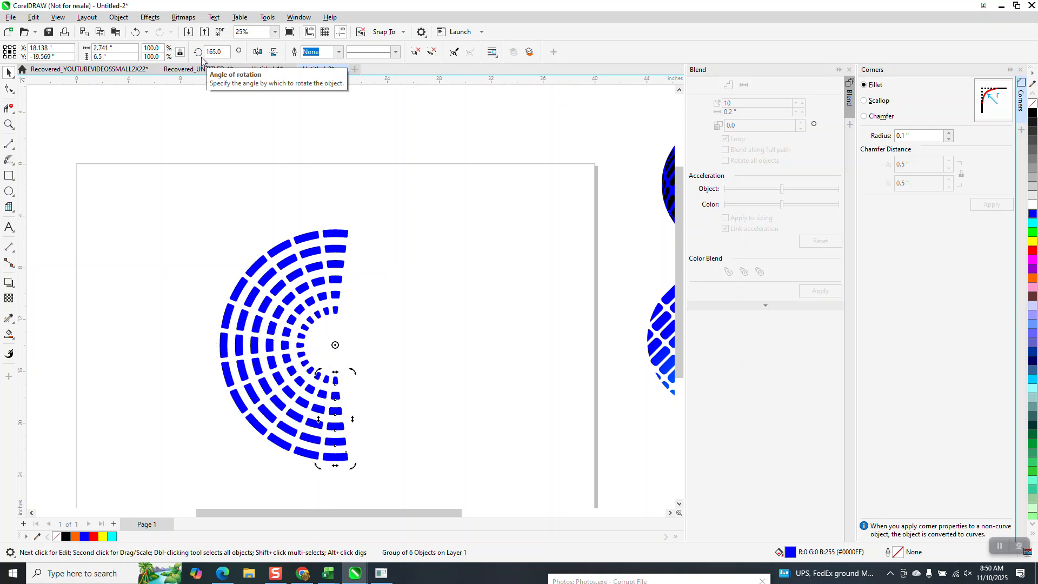
pyautogui.hotkey('ctrl', 'r')
pyautogui.hotkey('ctrl', 'r')
pyautogui.hotkey('ctrl', 'r')
pyautogui.hotkey('ctrl', 'r')
pyautogui.hotkey('ctrl', 'r')
pyautogui.hotkey('ctrl', 'r')
pyautogui.hotkey('ctrl', 'r')
pyautogui.hotkey('ctrl', 'r')
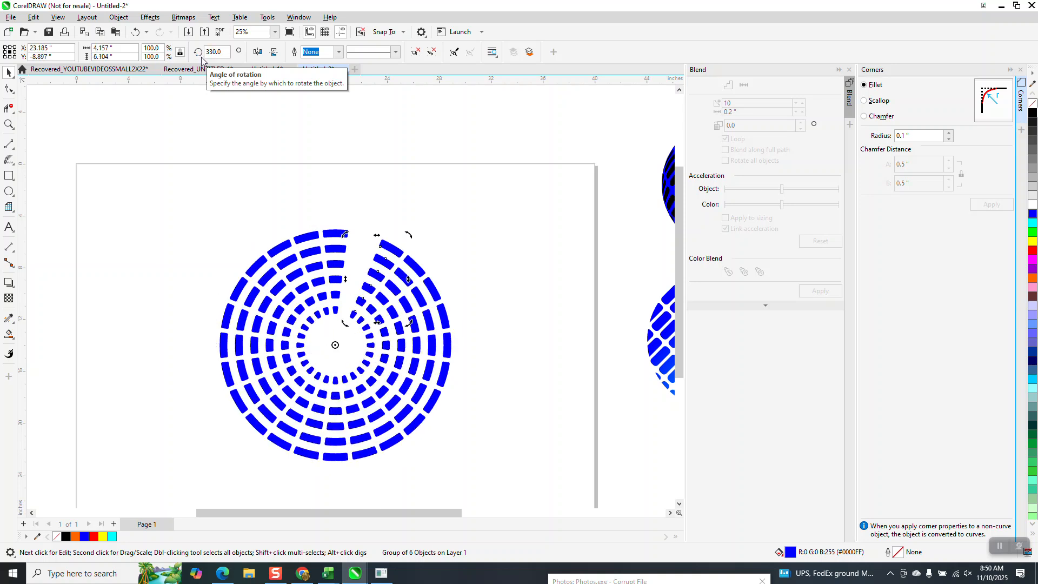
# - Group all the rotated segment groups of the disc into one object
pyautogui.scroll(-1, 325, 186)
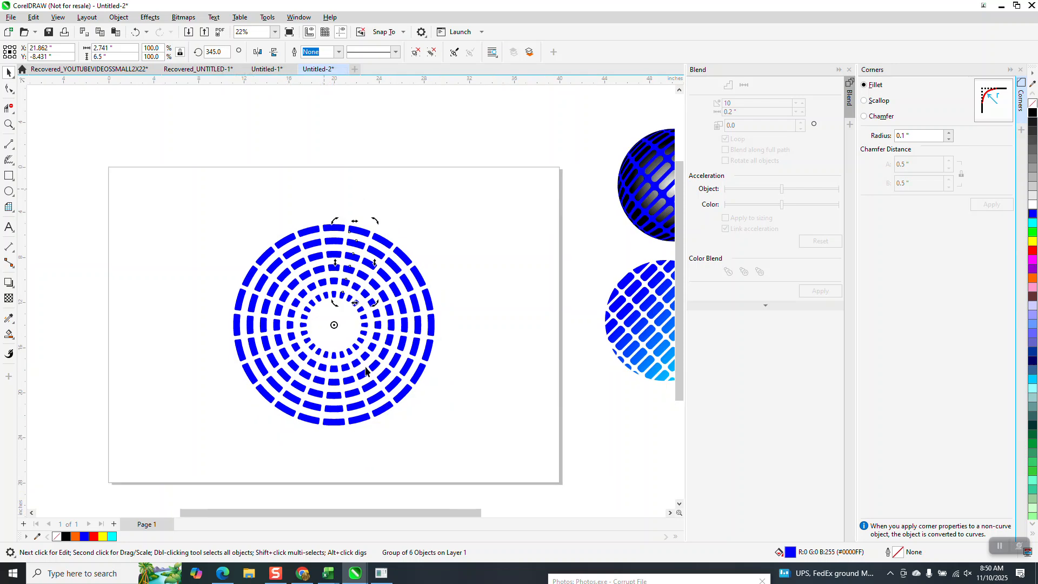
pyautogui.click(13, 127)
pyautogui.moveTo(388, 246); pyautogui.dragTo(488, 354)
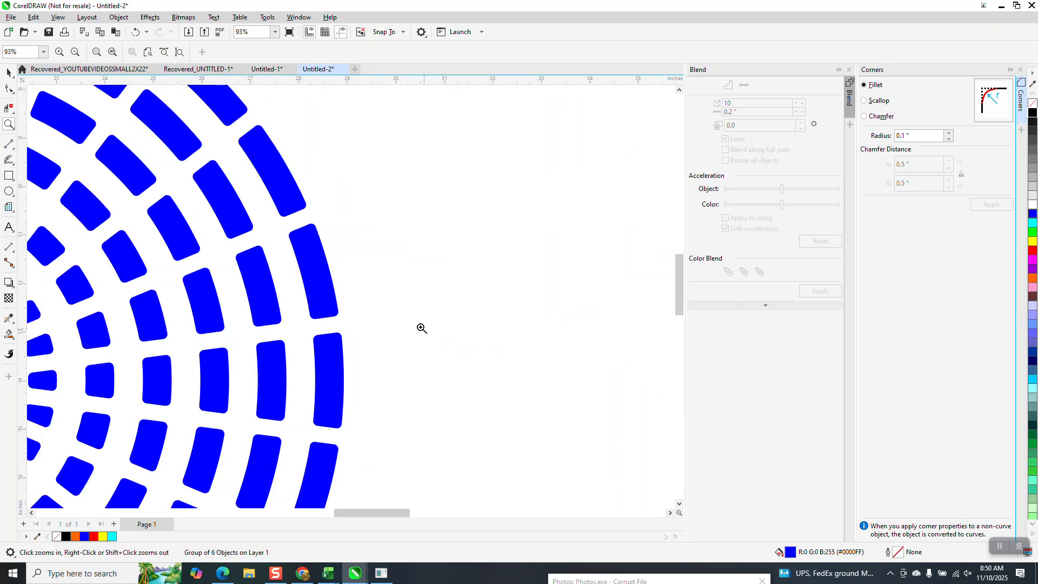
pyautogui.scroll(-4, 371, 337)
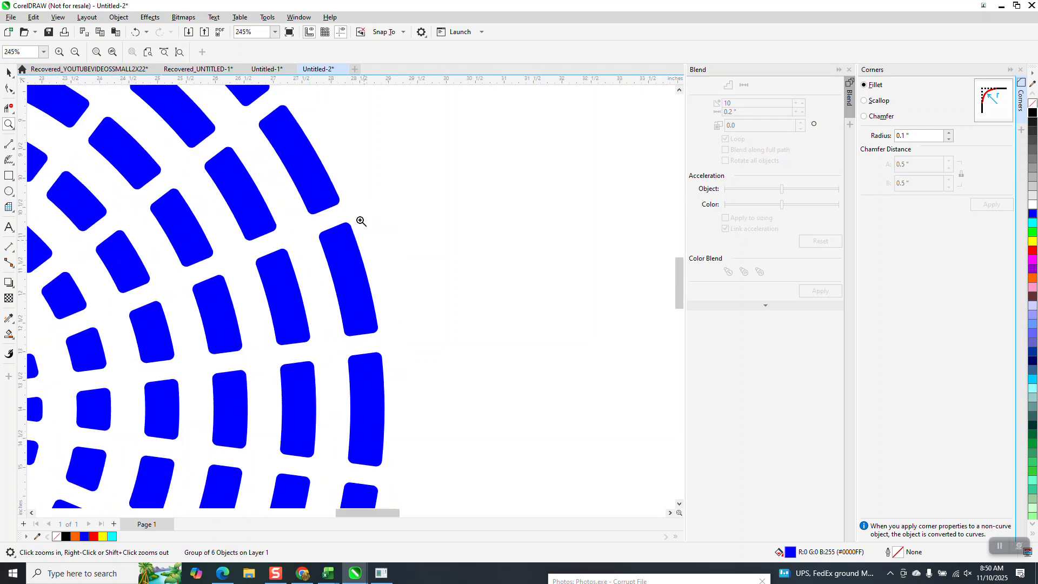
pyautogui.scroll(-1, 354, 215)
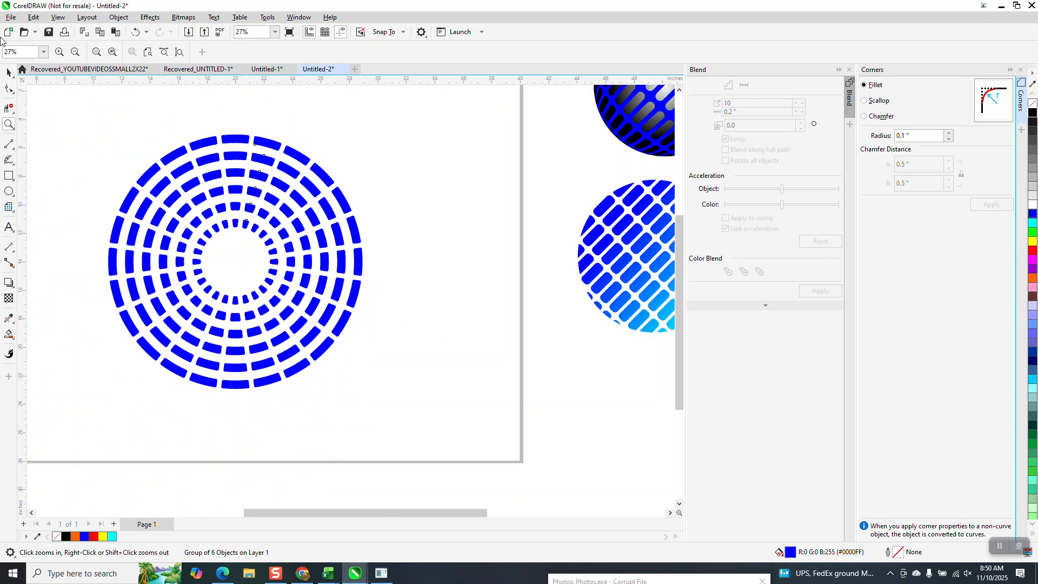
pyautogui.click(9, 72)
pyautogui.moveTo(90, 116); pyautogui.dragTo(332, 381)
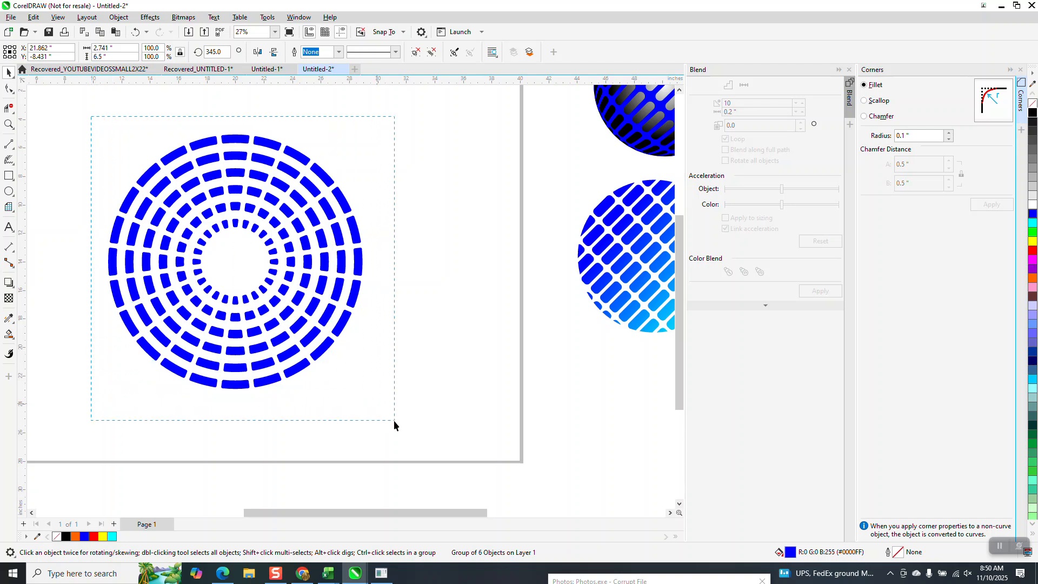
pyautogui.moveTo(392, 420); pyautogui.dragTo(393, 421)
pyautogui.hotkey('ctrl', 'g')
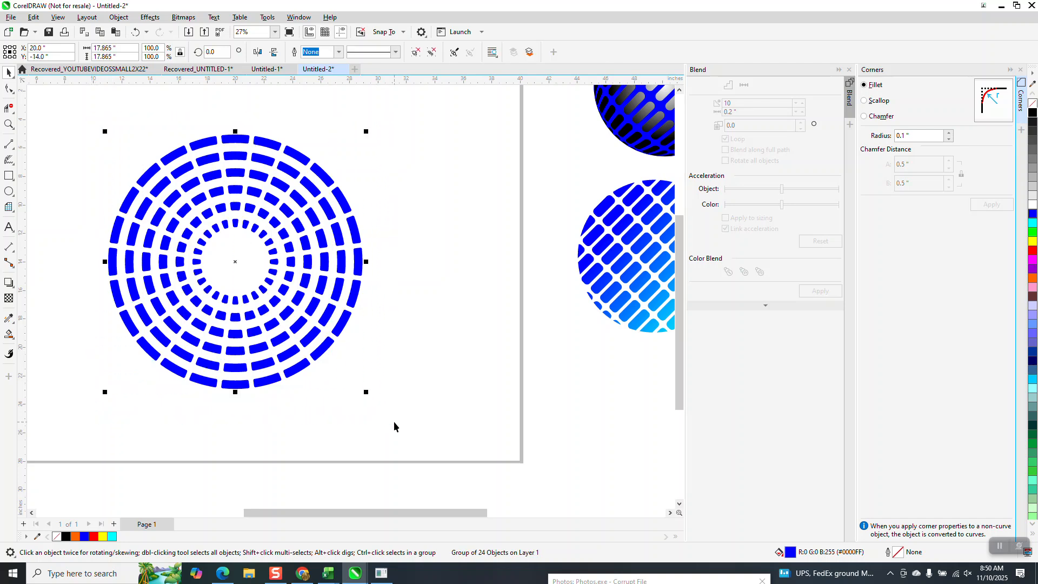
# - Draw a circle about 7.67 inches in diameter on the empty area to the right of the disc
pyautogui.click(9, 192)
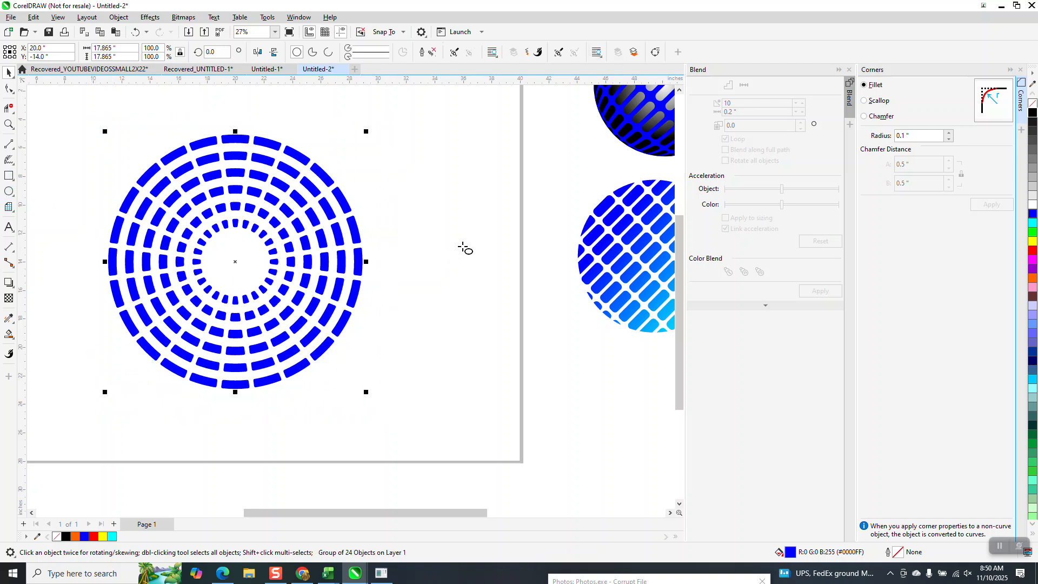
pyautogui.moveTo(540, 262); pyautogui.dragTo(433, 358)
pyautogui.click(7, 72)
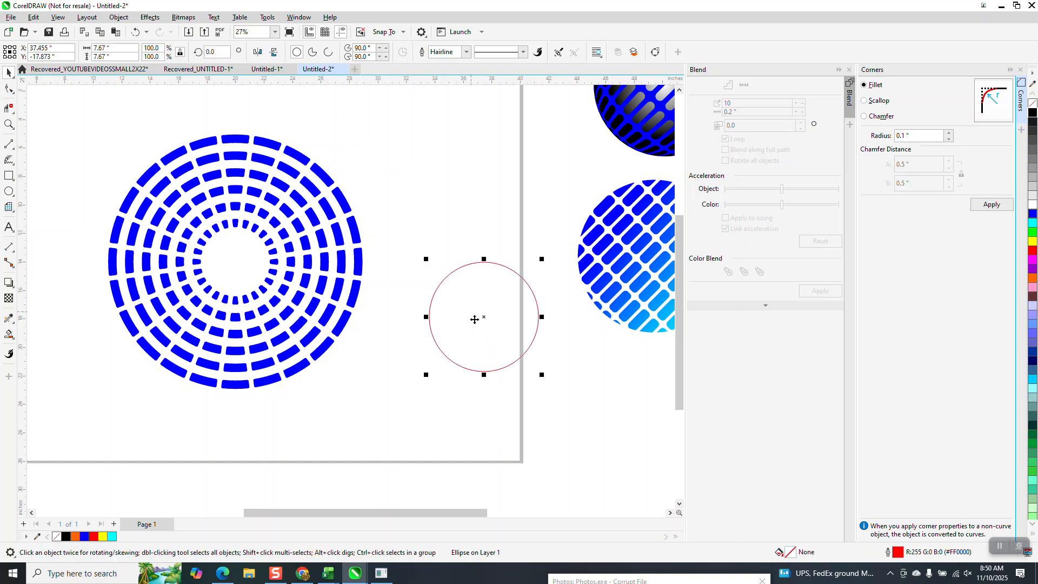
# - Place the red circle over the disc's lower-right part and scale it down to about 6.69 inches in diameter
pyautogui.moveTo(483, 317); pyautogui.dragTo(290, 316)
pyautogui.moveTo(349, 256); pyautogui.dragTo(340, 263)
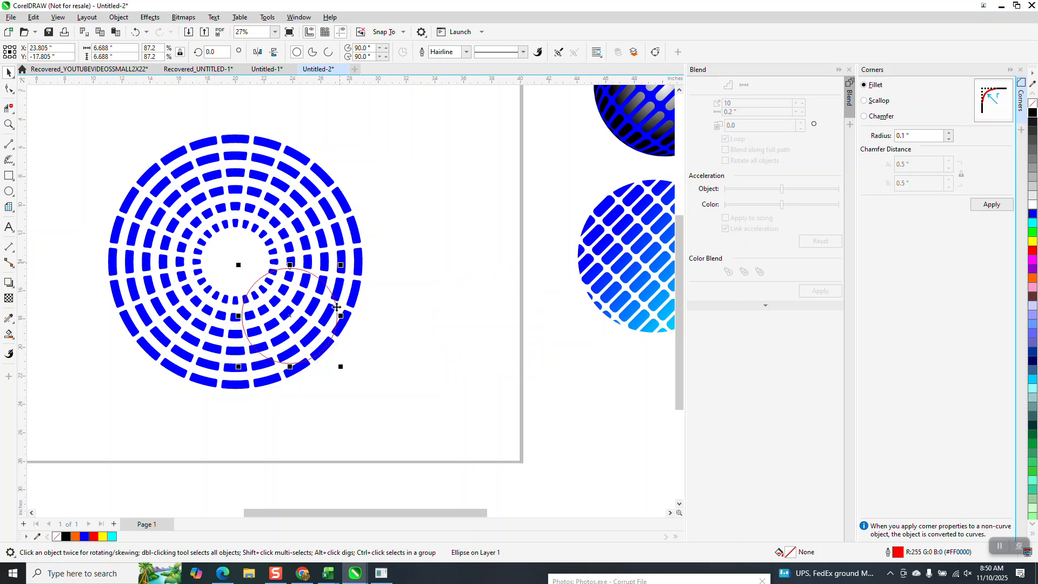
pyautogui.moveTo(290, 315); pyautogui.dragTo(295, 321)
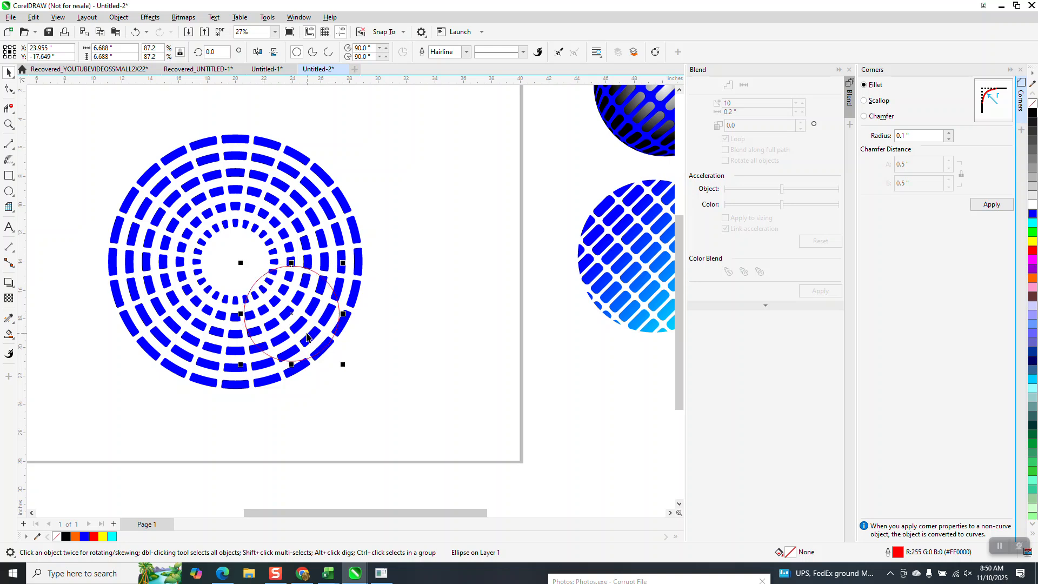
pyautogui.moveTo(293, 310); pyautogui.dragTo(300, 315)
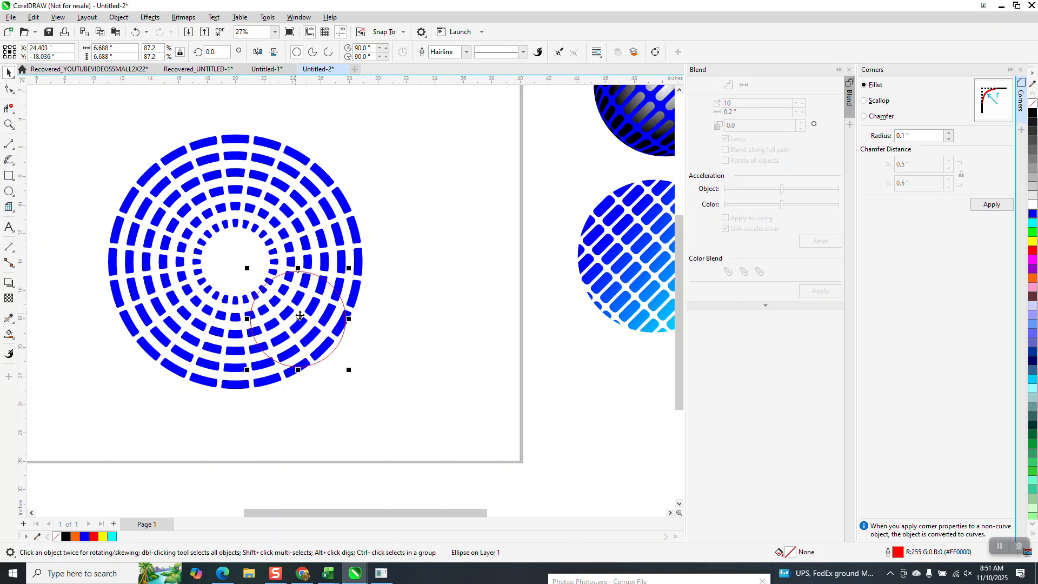
# - Reduce the document's nudge distance and nudge the red circle 0.2 inches up and 0.2 inches left
pyautogui.click(394, 331)
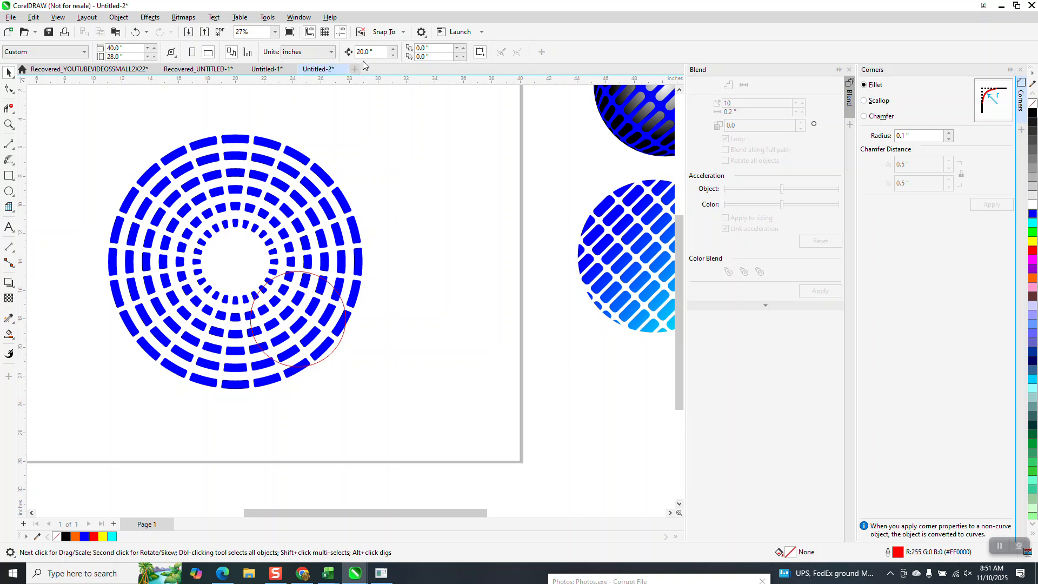
pyautogui.press('Return')
pyautogui.press('BackSpace')
pyautogui.click(335, 350)
pyautogui.press('Up')
pyautogui.press('Left')
pyautogui.press('Up')
pyautogui.press('Left')
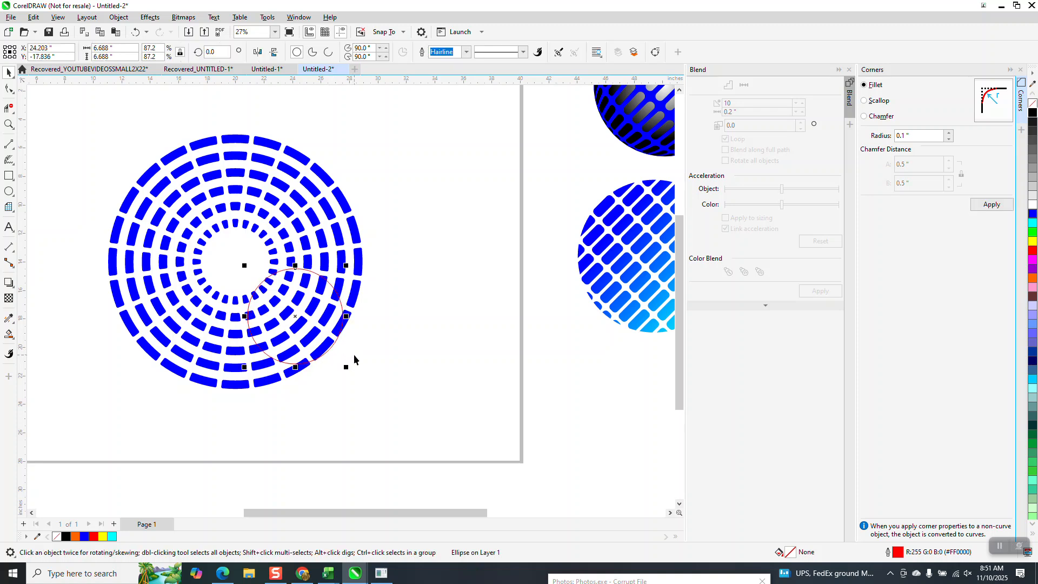
# - Intersect the grouped disc with the red circle to create a round cutout of the segment pattern
pyautogui.scroll(-1, 355, 369)
pyautogui.scroll(-1, 352, 378)
pyautogui.moveTo(146, 157); pyautogui.dragTo(410, 429)
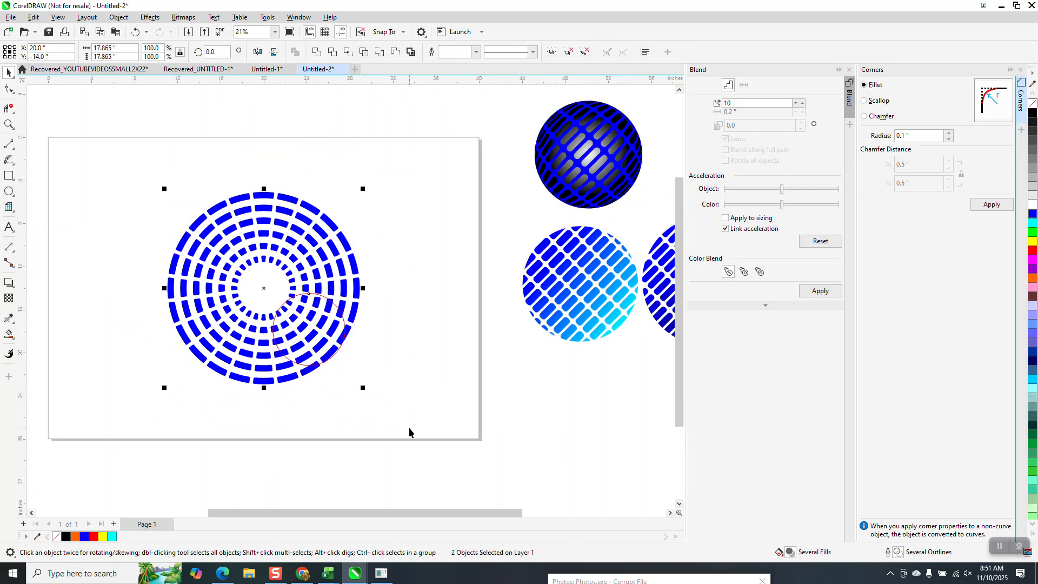
pyautogui.click(349, 52)
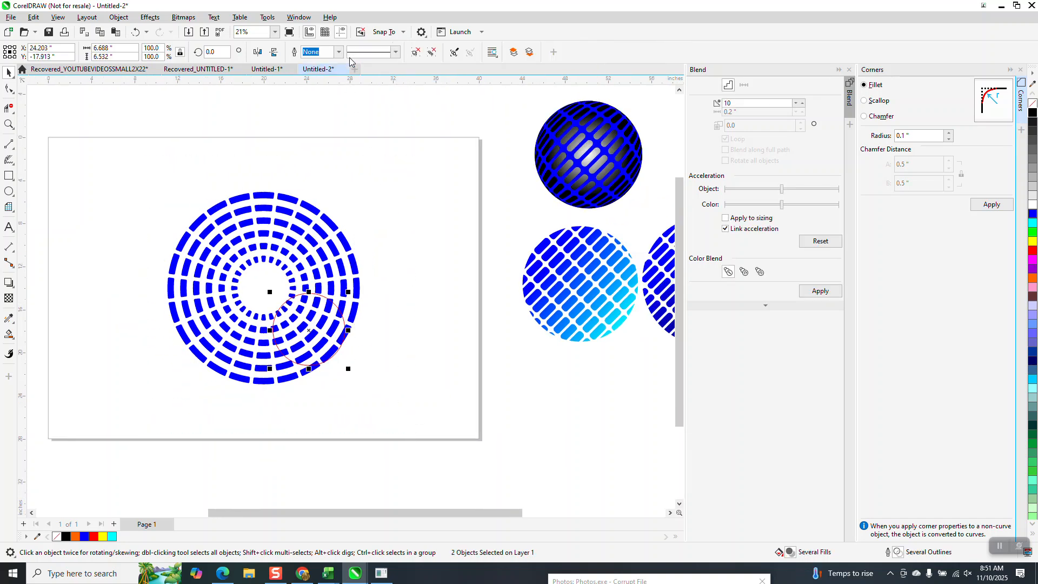
# - Nudge the intersected round pattern piece about 9.6 inches to the right, clear of the disc
pyautogui.press('Right')
pyautogui.press('Right')
pyautogui.press('Right')
pyautogui.press('Right')
pyautogui.press('Right')
pyautogui.press('Right')
pyautogui.press('Right')
pyautogui.press('Right')
pyautogui.press('Right')
pyautogui.press('Right')
pyautogui.press('Right')
pyautogui.press('Right')
pyautogui.press('Right')
pyautogui.press('Right')
pyautogui.press('Right')
pyautogui.press('Right')
pyautogui.press('Right')
pyautogui.press('Right')
pyautogui.press('Right')
pyautogui.press('Right')
pyautogui.press('Right')
pyautogui.press('Right')
pyautogui.press('Right')
pyautogui.press('Right')
pyautogui.press('Right')
pyautogui.press('Right')
pyautogui.press('Right')
pyautogui.press('Right')
pyautogui.press('Right')
pyautogui.press('Right')
pyautogui.press('Right')
pyautogui.press('Right')
pyautogui.press('Right')
pyautogui.press('Right')
pyautogui.press('Right')
pyautogui.press('Right')
pyautogui.press('Right')
pyautogui.press('Right')
pyautogui.press('Right')
pyautogui.press('Right')
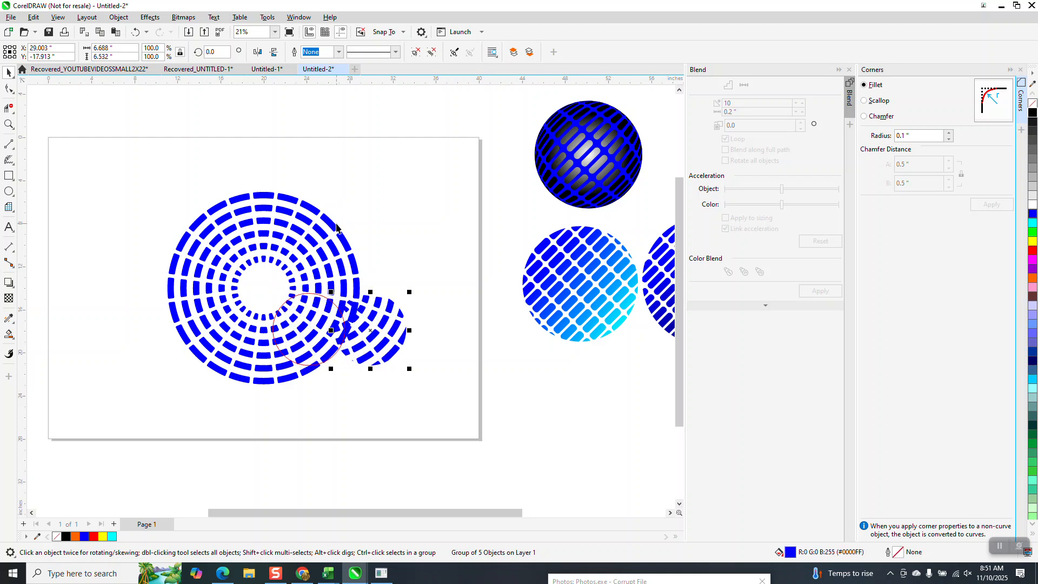
pyautogui.press('Right')
pyautogui.press('Right')
pyautogui.press('Right')
pyautogui.press('Right')
pyautogui.press('Right')
pyautogui.press('Right')
pyautogui.press('Right')
pyautogui.press('Right')
pyautogui.press('Right')
pyautogui.press('Right')
pyautogui.press('Right')
pyautogui.press('Right')
pyautogui.press('Right')
pyautogui.press('Right')
pyautogui.press('Right')
pyautogui.press('Right')
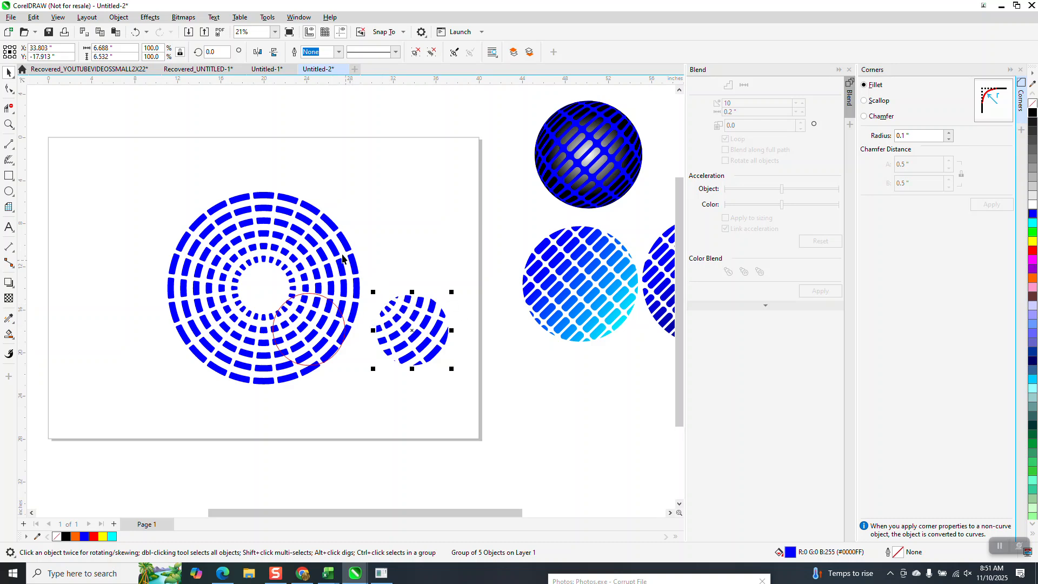
# - Delete the large blue segmented disc together with the red circle overlapping it
pyautogui.click(9, 125)
pyautogui.moveTo(213, 201); pyautogui.dragTo(298, 254)
pyautogui.scroll(-6, 271, 173)
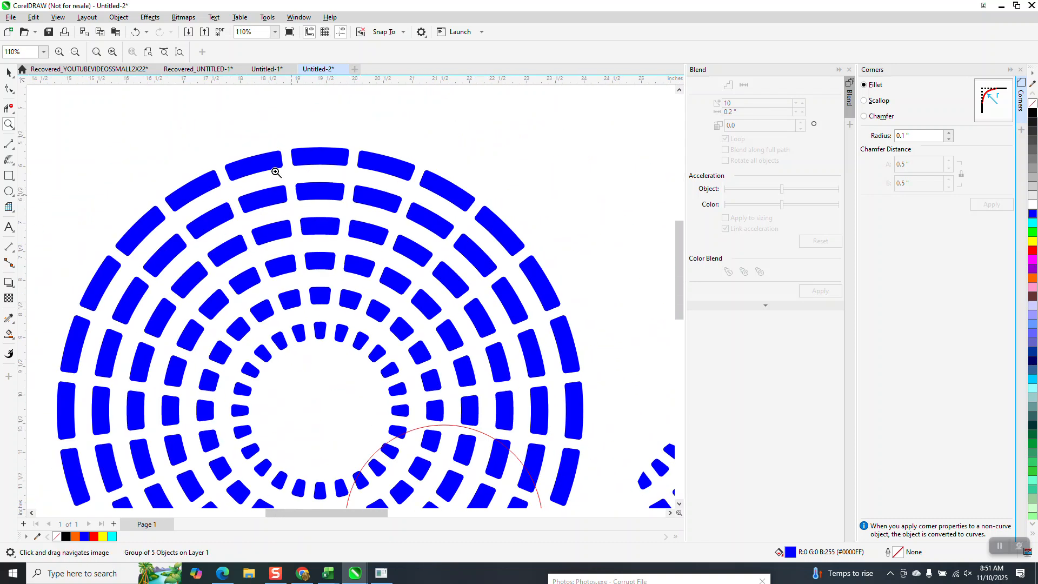
pyautogui.moveTo(386, 226); pyautogui.dragTo(498, 362)
pyautogui.scroll(-4, 498, 361)
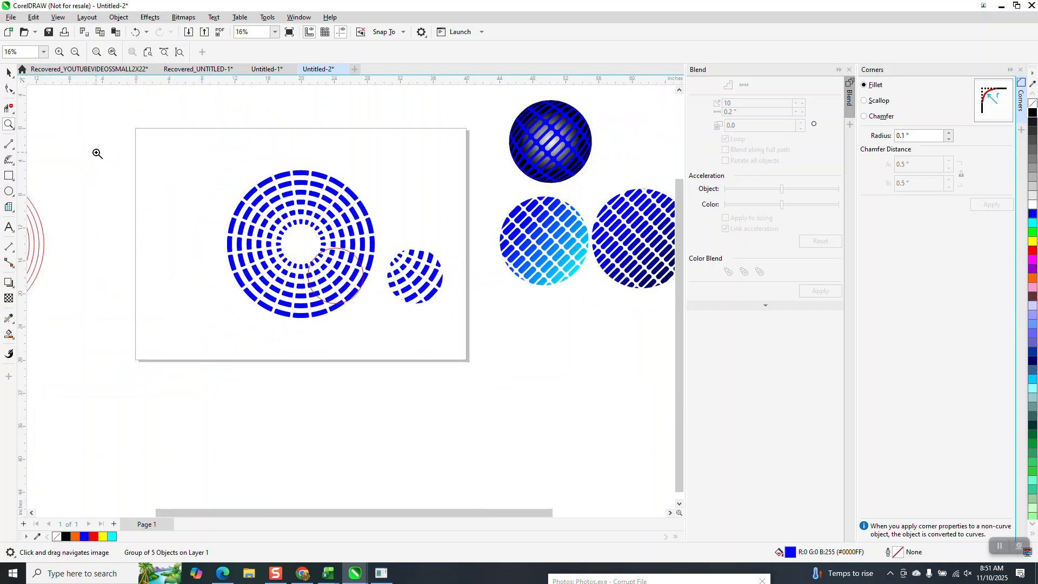
pyautogui.press('space')
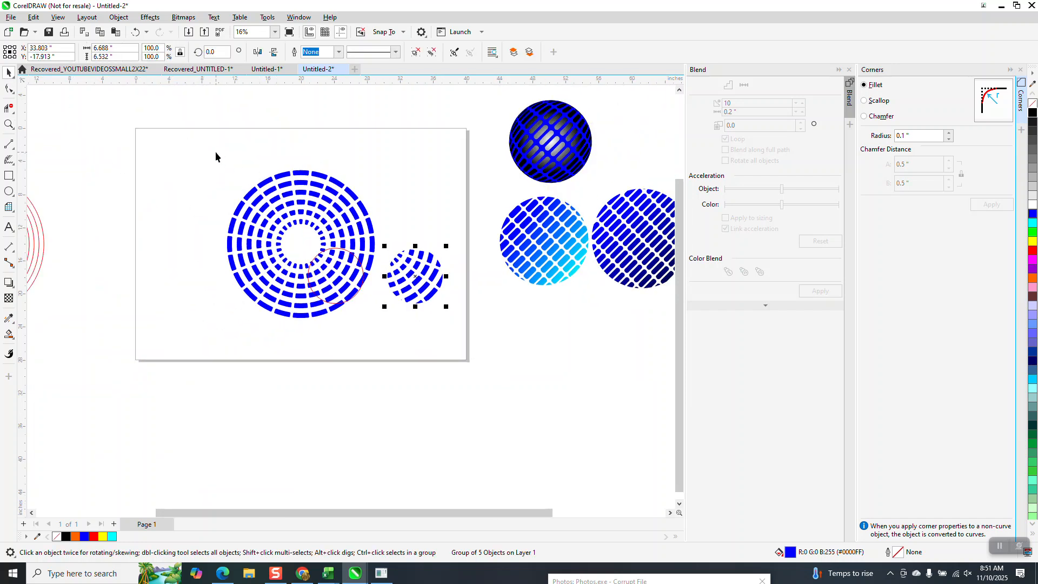
pyautogui.moveTo(214, 152); pyautogui.dragTo(391, 336)
pyautogui.press('Delete')
# - Select the red concentric circles with the crossed bars beside the page and centre them on the page
pyautogui.scroll(-2, 224, 271)
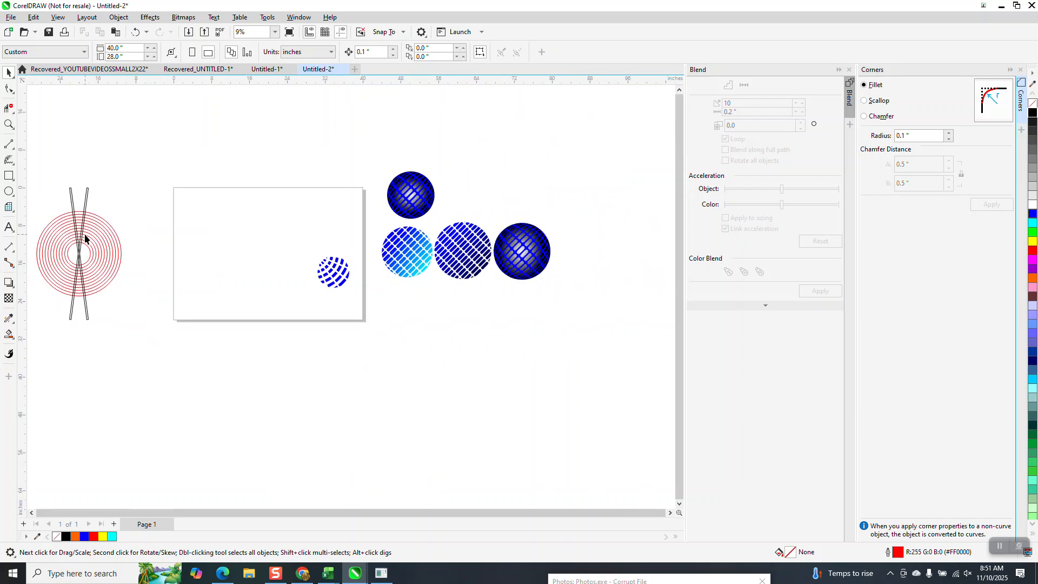
pyautogui.click(84, 235)
pyautogui.scroll(-1, 76, 185)
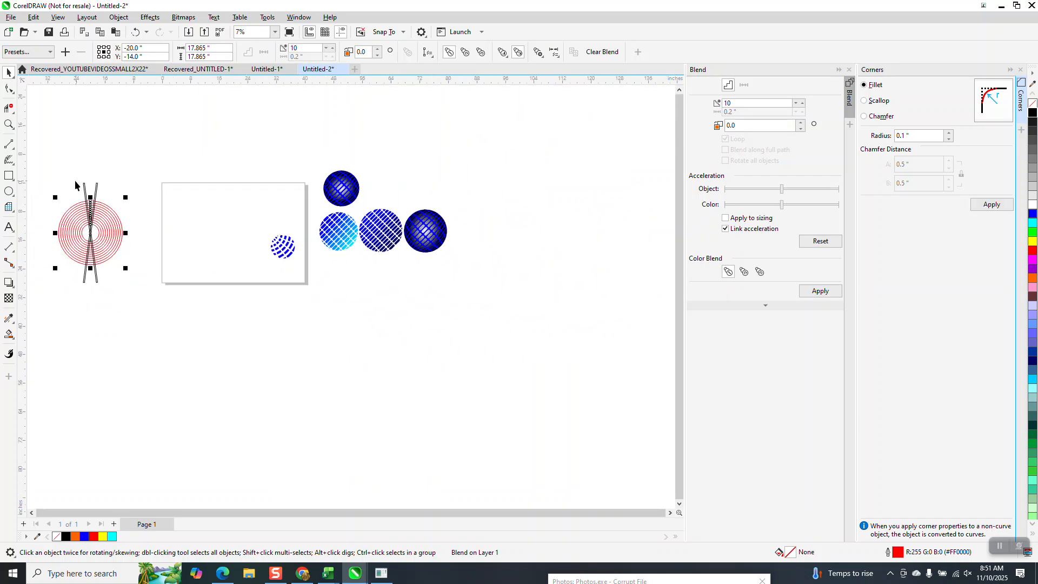
pyautogui.moveTo(51, 172); pyautogui.dragTo(180, 310)
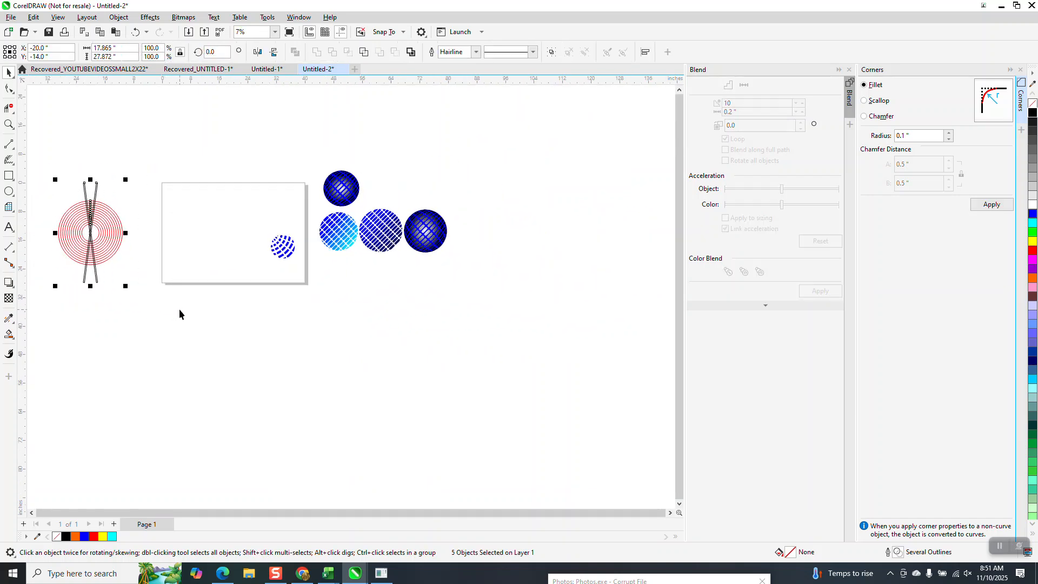
pyautogui.press('p')
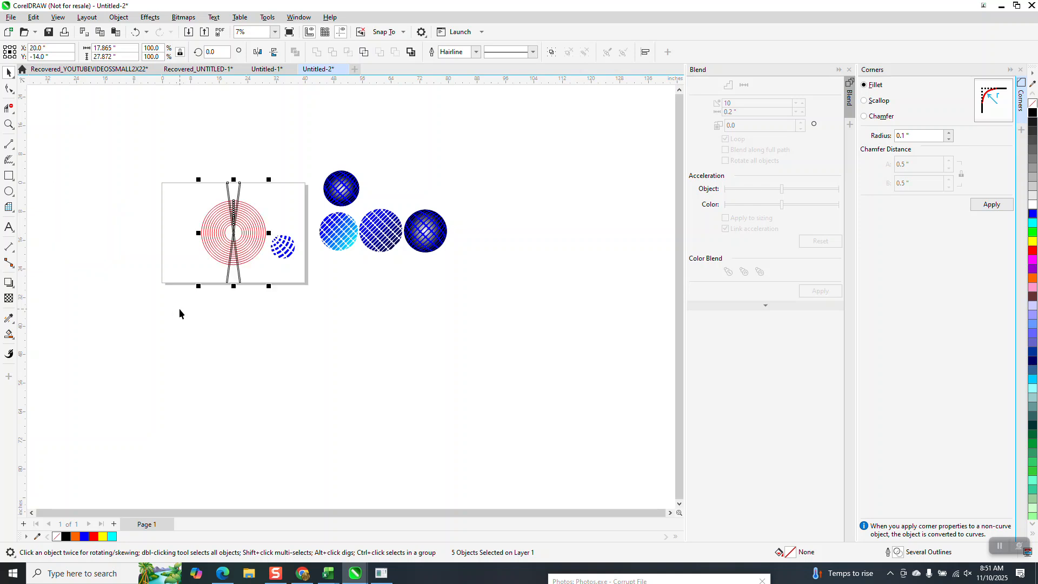
# - Delete the outermost red circle together with the blended rings between it and the innermost circle
pyautogui.click(8, 124)
pyautogui.moveTo(224, 200); pyautogui.dragTo(291, 290)
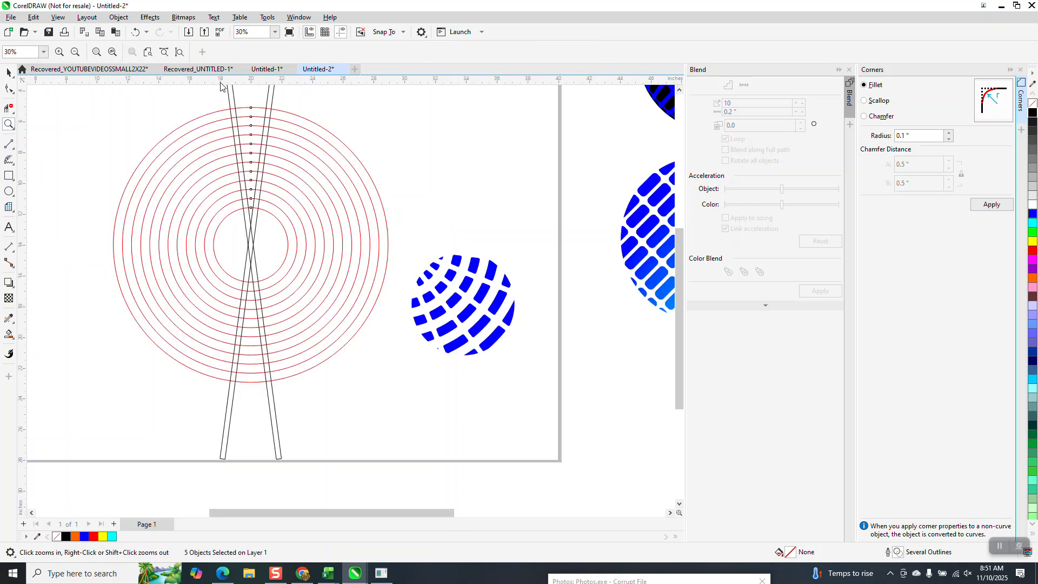
pyautogui.press('Escape')
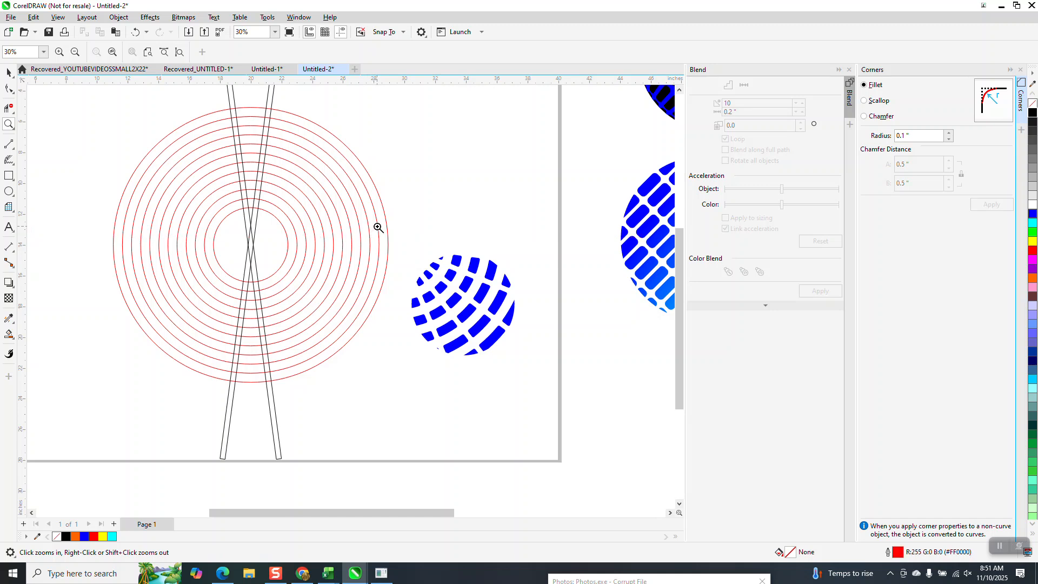
pyautogui.click(8, 73)
pyautogui.click(377, 187)
pyautogui.press('Delete')
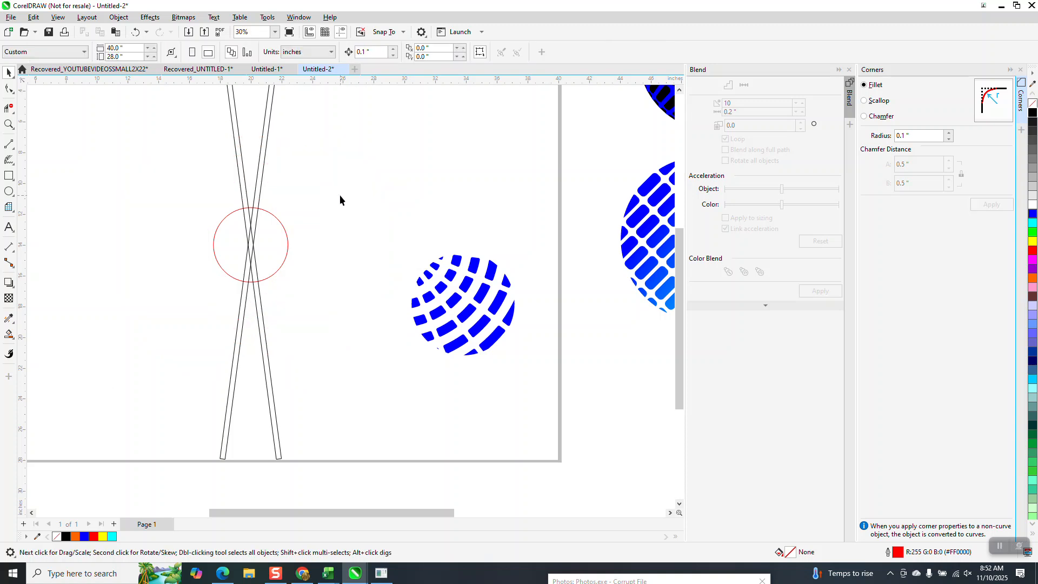
# - Draw a circle about 18.8 inches in diameter and centre it on the page
pyautogui.click(7, 192)
pyautogui.moveTo(441, 147); pyautogui.dragTo(149, 409)
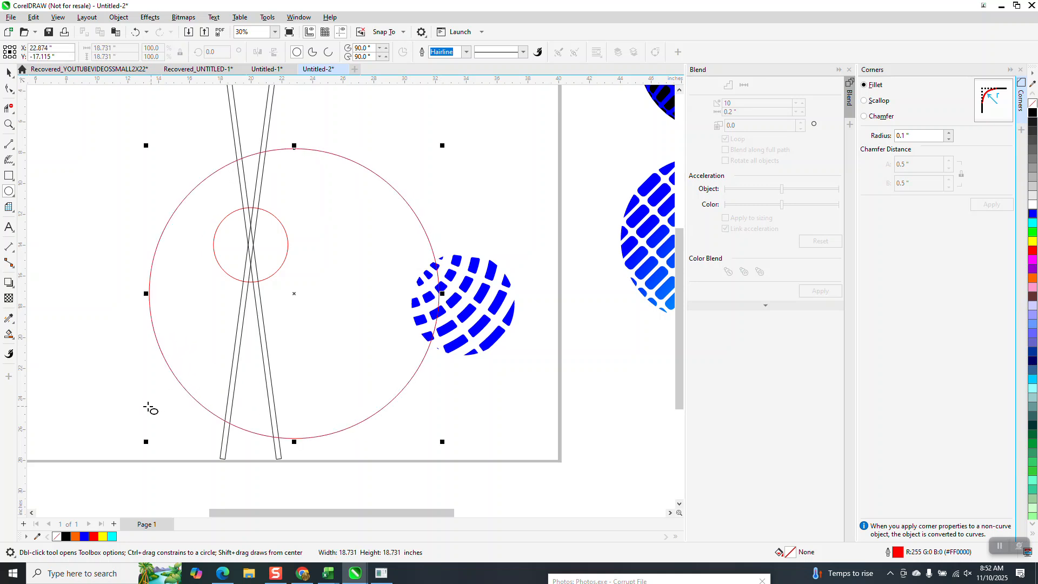
pyautogui.press('p')
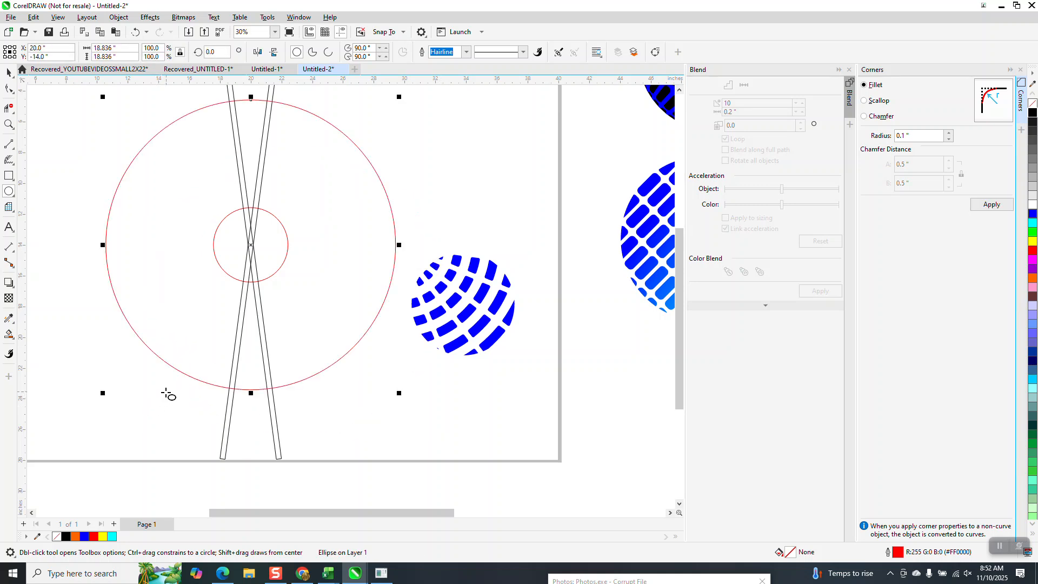
# - Blend the new large circle with the small inner circle using 12 steps
pyautogui.click(8, 72)
pyautogui.click(381, 197)
pyautogui.click(397, 193)
pyautogui.click(387, 199)
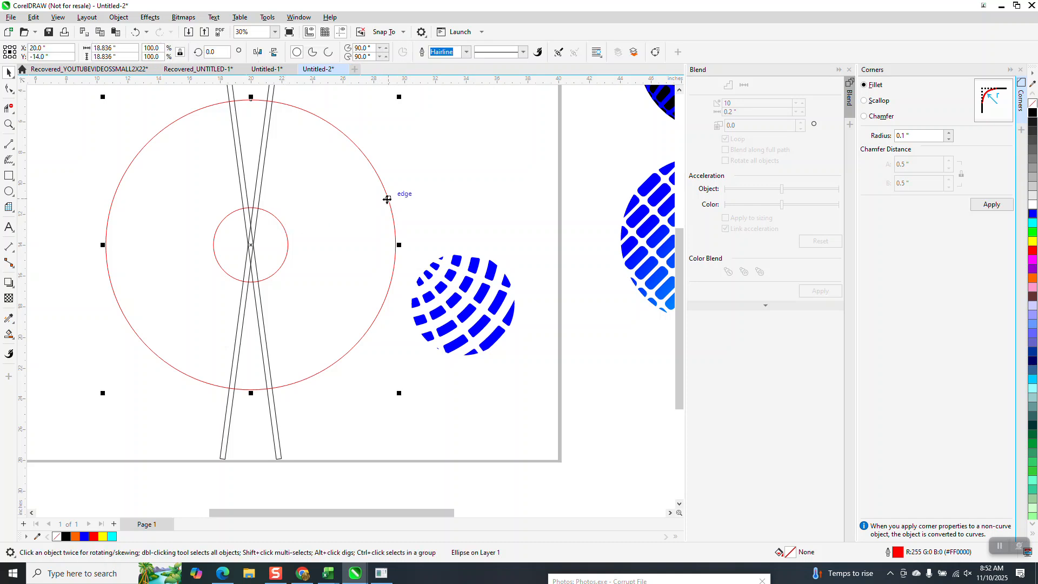
pyautogui.keyDown('shift'); pyautogui.click(287, 242); pyautogui.keyUp('shift')
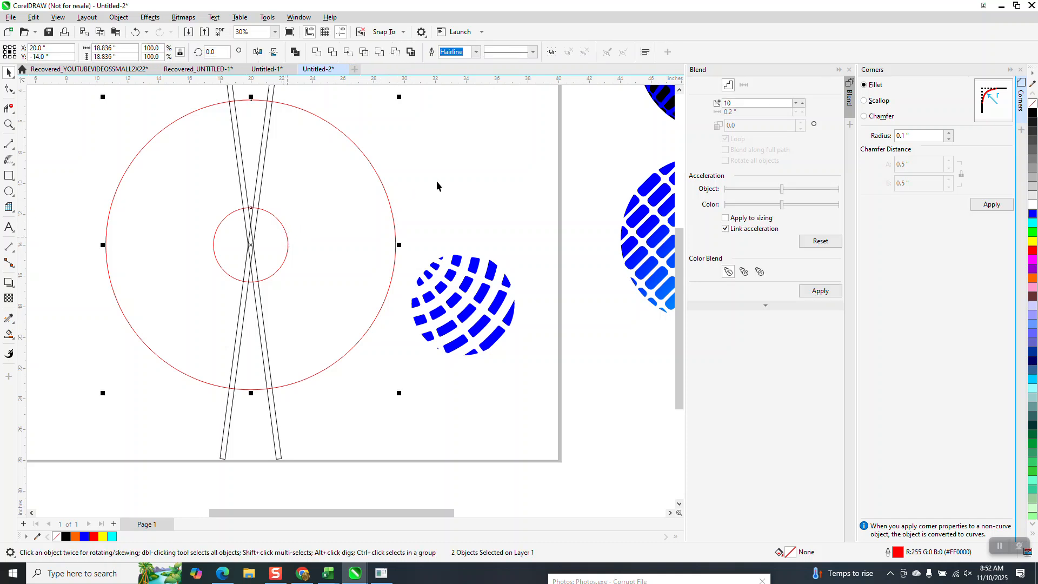
pyautogui.click(801, 105)
pyautogui.click(801, 104)
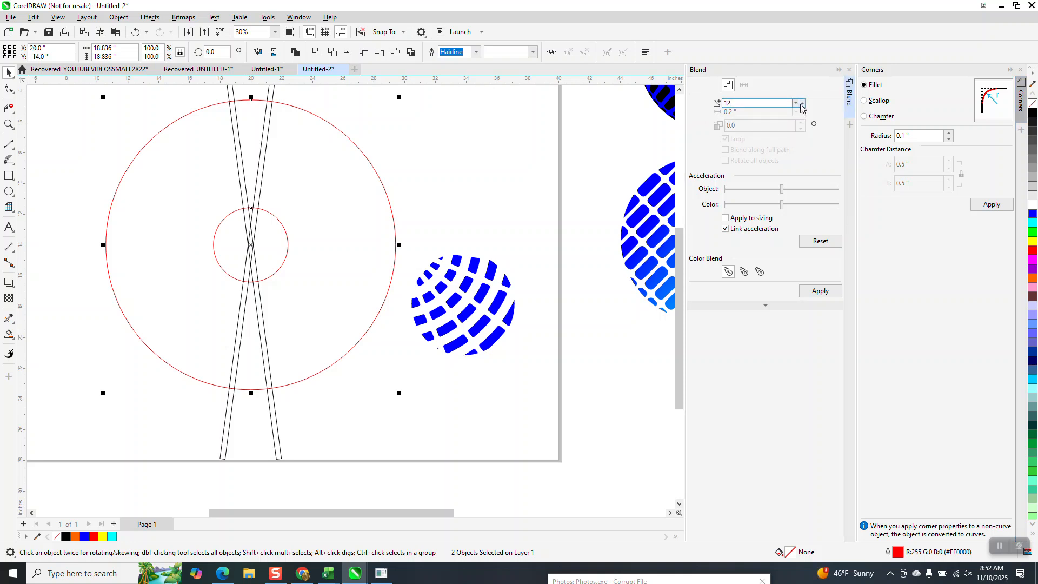
pyautogui.click(821, 291)
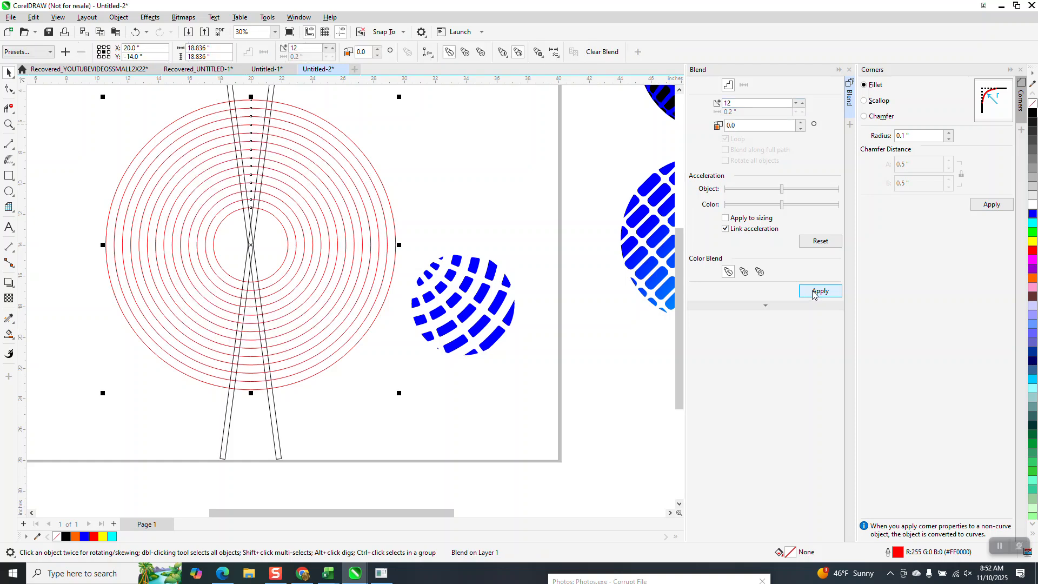
pyautogui.click(9, 334)
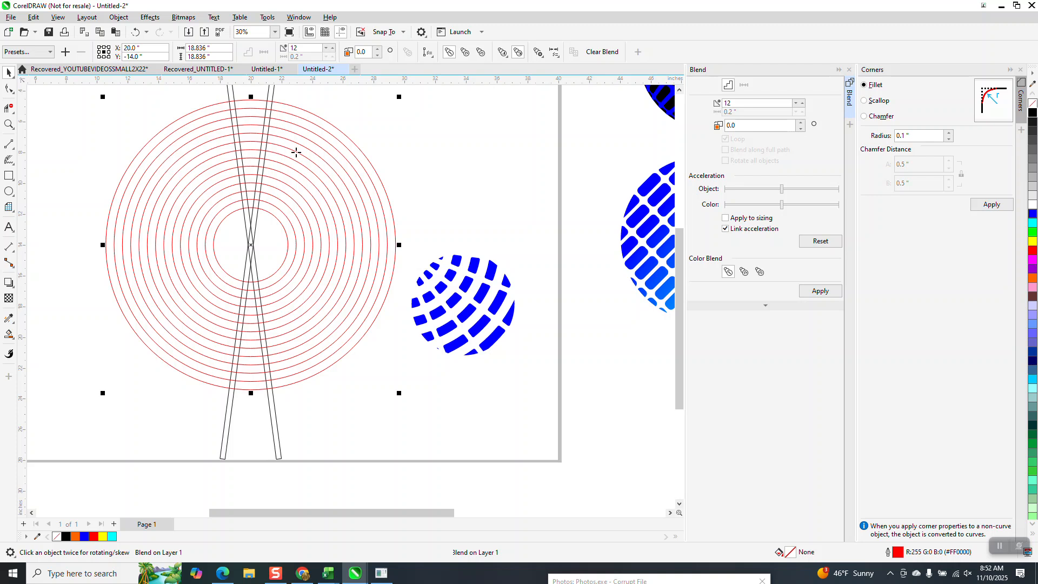
pyautogui.click(260, 106)
pyautogui.click(255, 122)
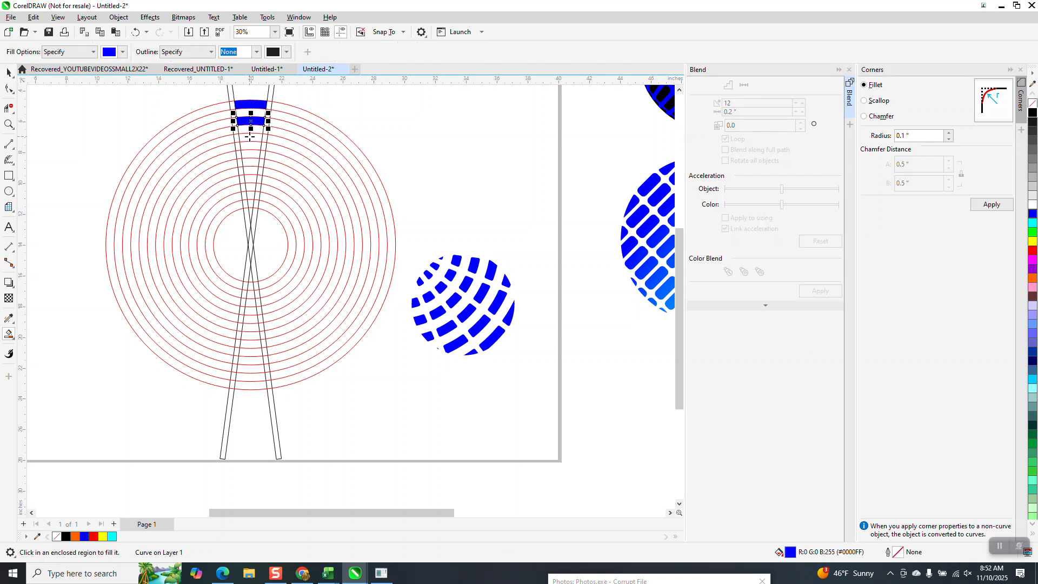
pyautogui.click(135, 33)
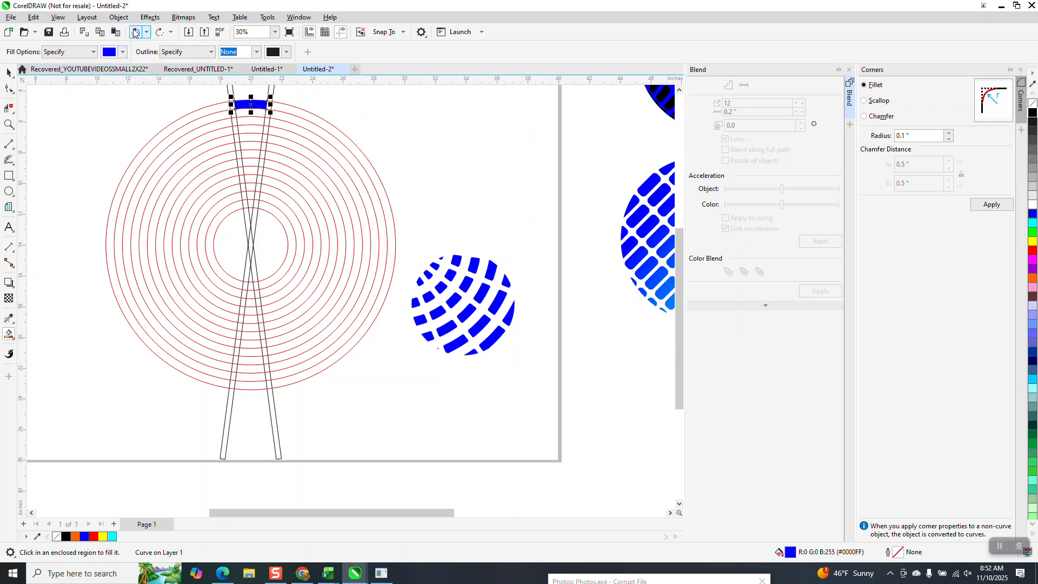
pyautogui.click(135, 32)
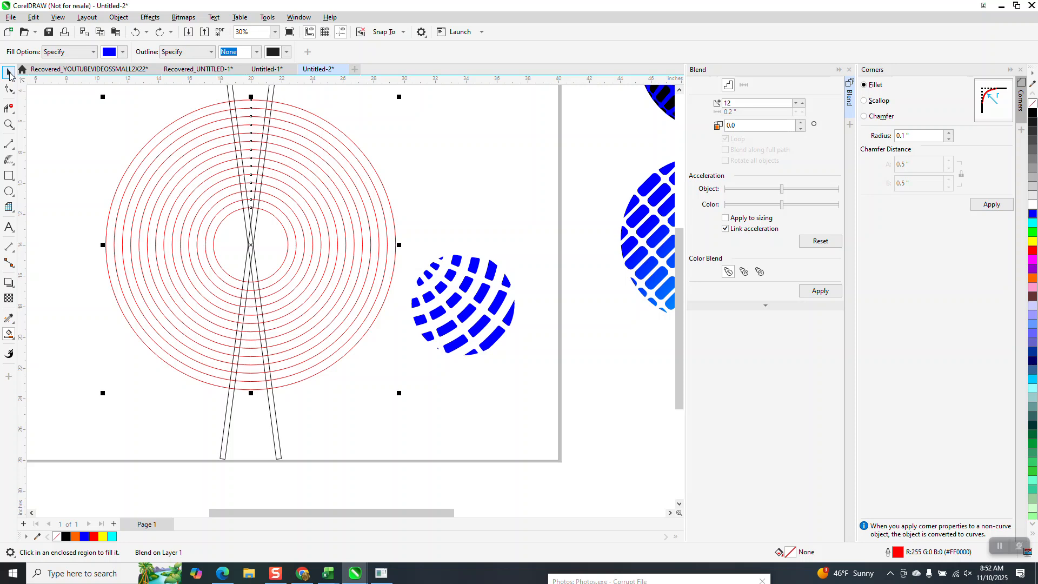
# - Break the blend of concentric circles apart
pyautogui.click(9, 73)
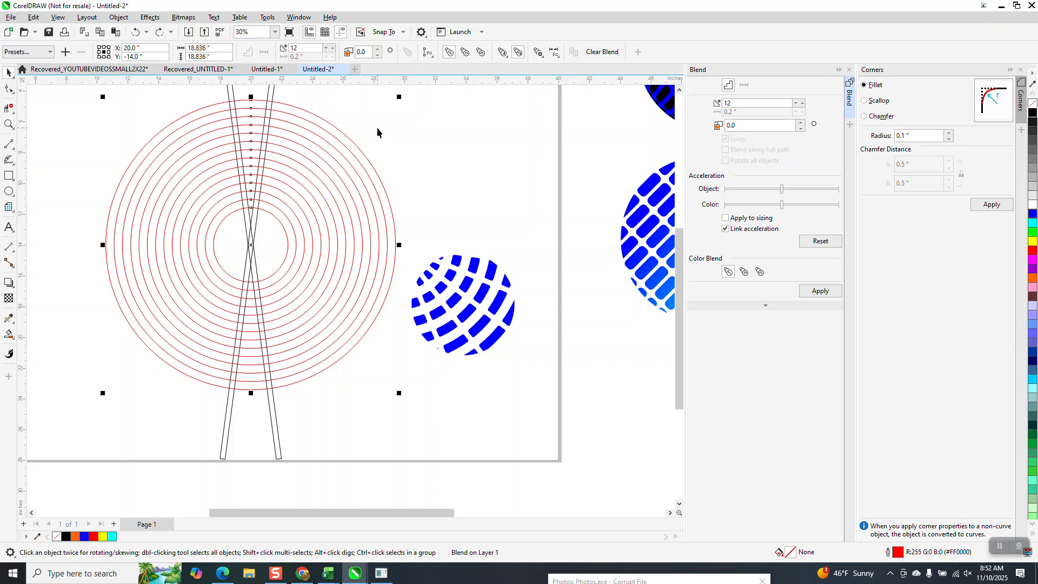
pyautogui.click(119, 17)
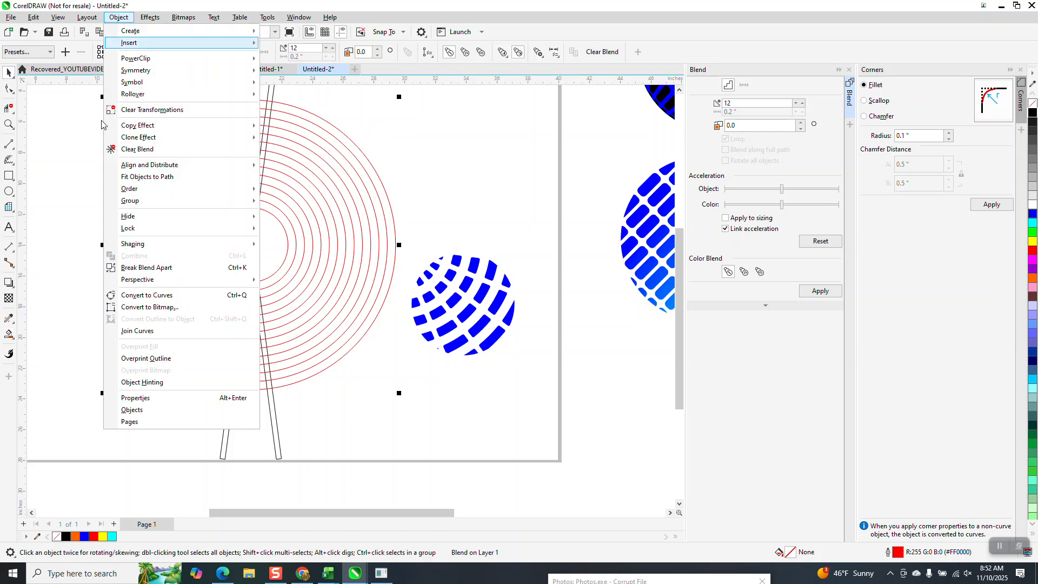
pyautogui.click(126, 267)
# - Set the outline width of all the red concentric circles to 6 pt
pyautogui.scroll(-2, 157, 139)
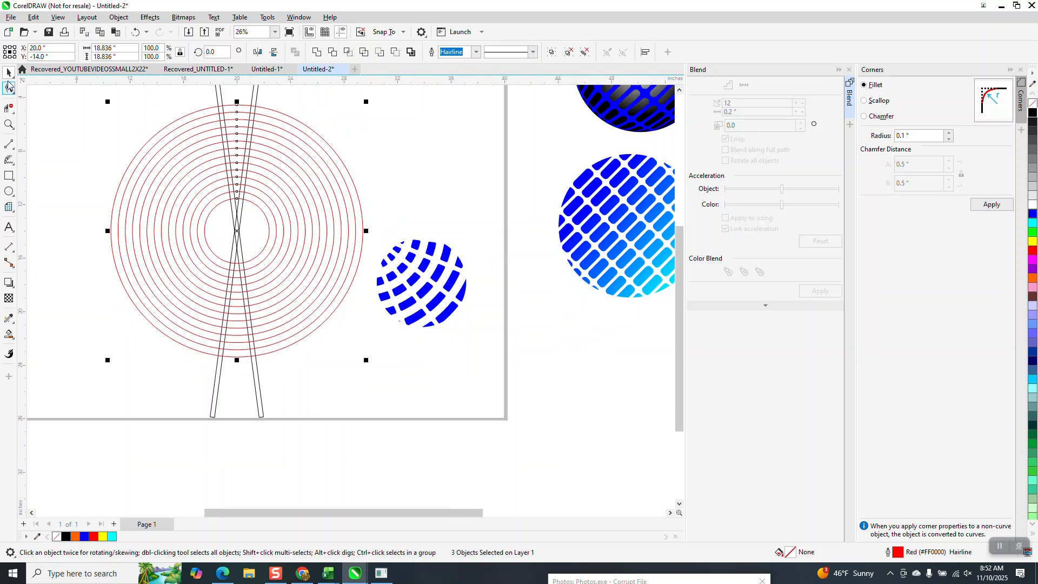
pyautogui.moveTo(87, 100); pyautogui.dragTo(379, 370)
pyautogui.click(476, 54)
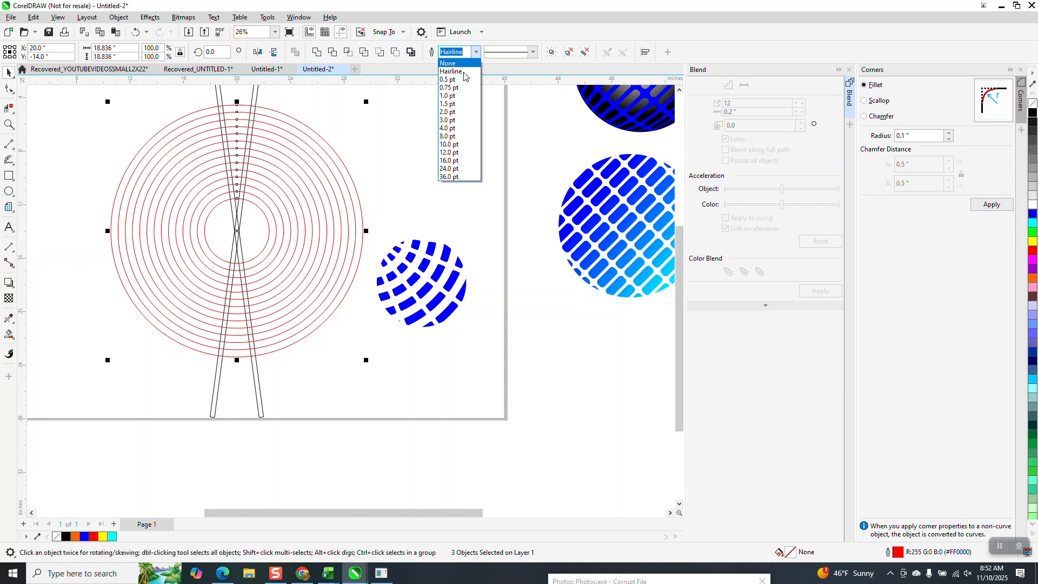
pyautogui.click(446, 129)
pyautogui.click(476, 51)
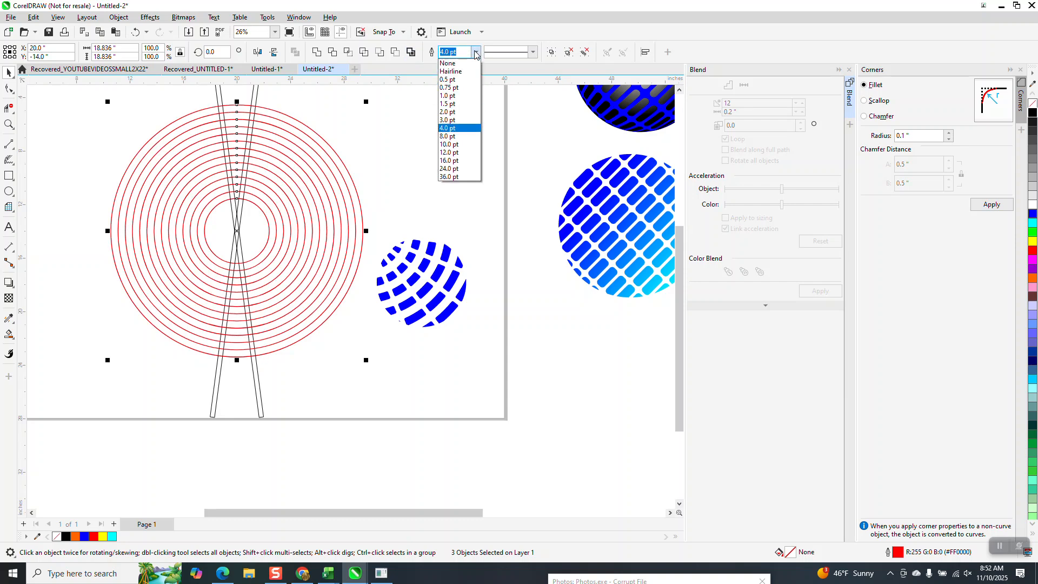
pyautogui.click(452, 137)
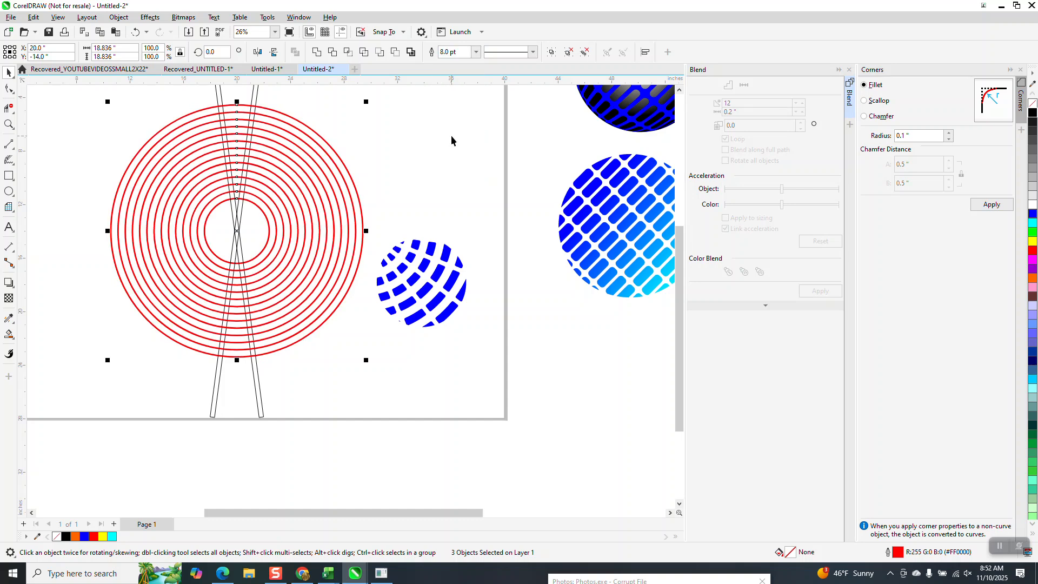
pyautogui.click(460, 53)
pyautogui.write('6')
pyautogui.press('Return')
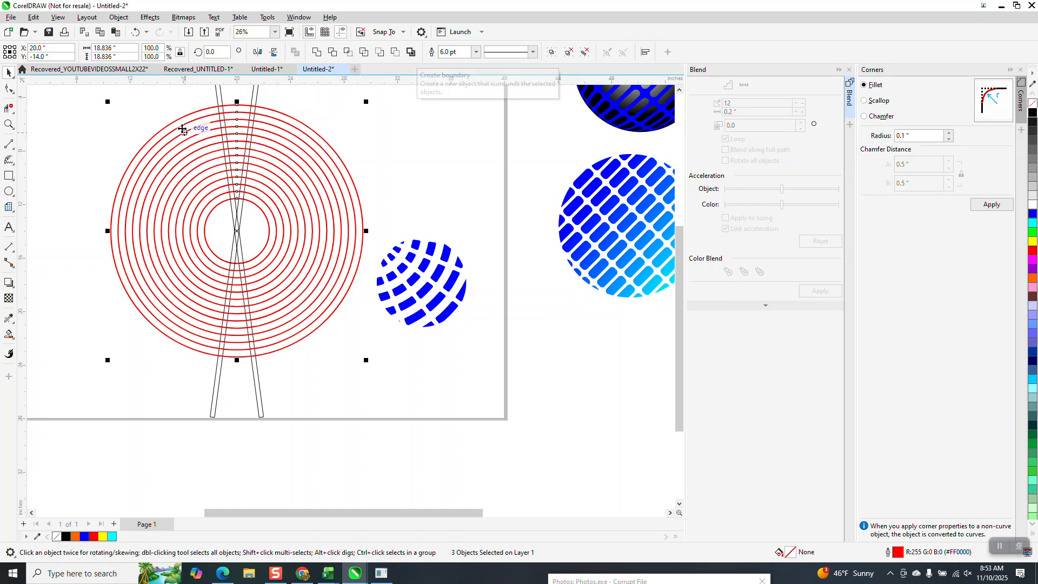
# - Select all the red concentric circles and ungroup them into individual rings
pyautogui.click(119, 16)
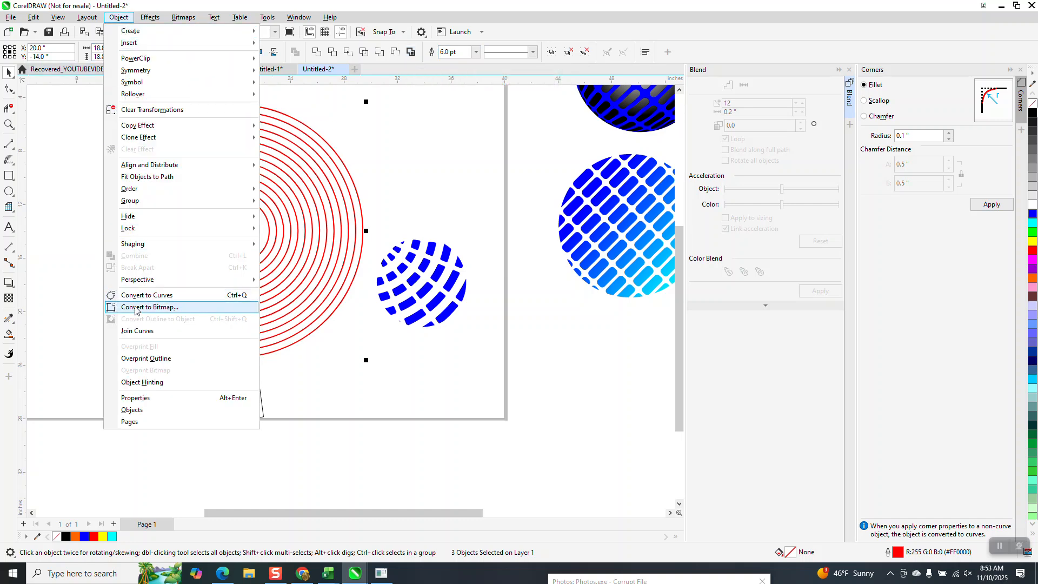
pyautogui.click(74, 301)
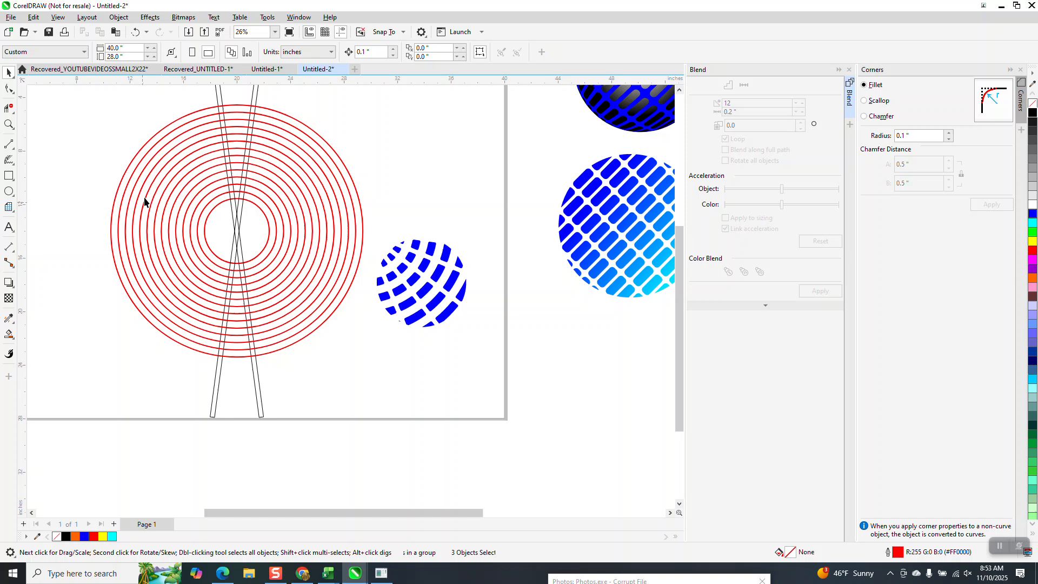
pyautogui.click(144, 150)
pyautogui.scroll(-1, 160, 180)
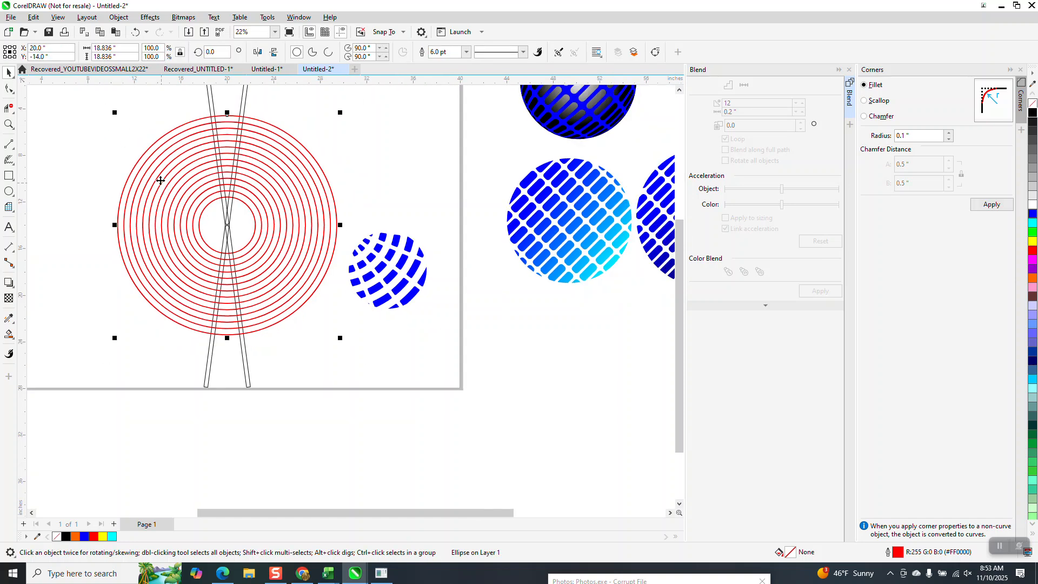
pyautogui.moveTo(100, 123); pyautogui.dragTo(171, 233)
pyautogui.moveTo(350, 347); pyautogui.dragTo(352, 349)
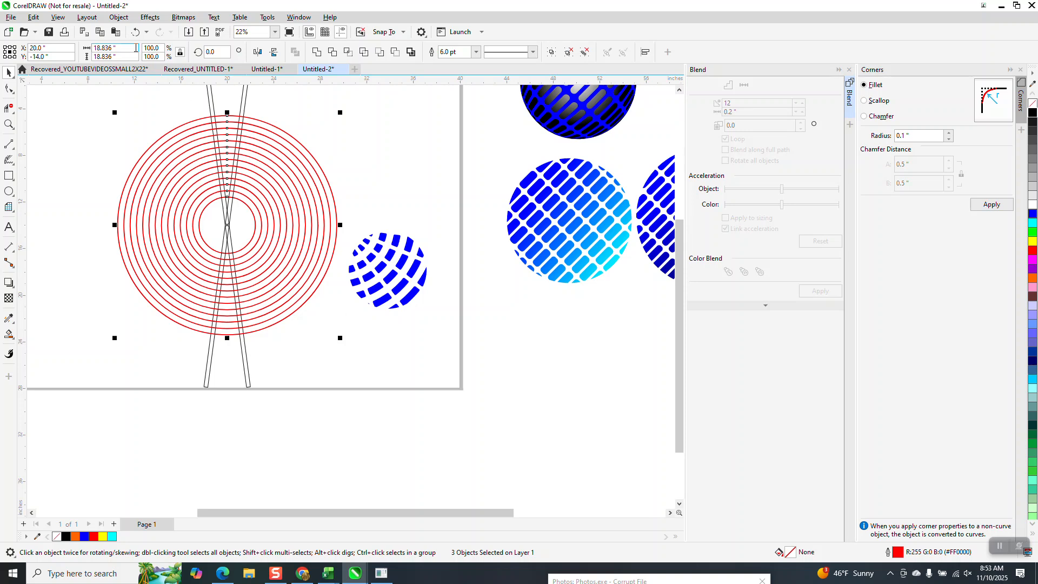
pyautogui.click(119, 18)
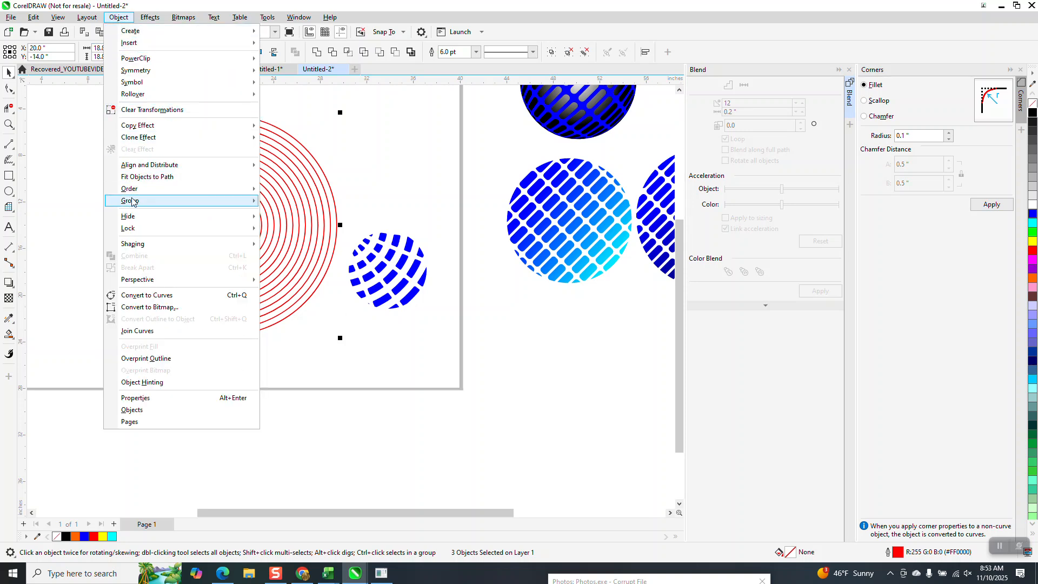
pyautogui.moveTo(135, 201)
pyautogui.click(292, 226)
# - Select all the individual red rings and convert their outlines to objects
pyautogui.click(336, 171)
pyautogui.moveTo(111, 110); pyautogui.dragTo(349, 345)
pyautogui.click(119, 17)
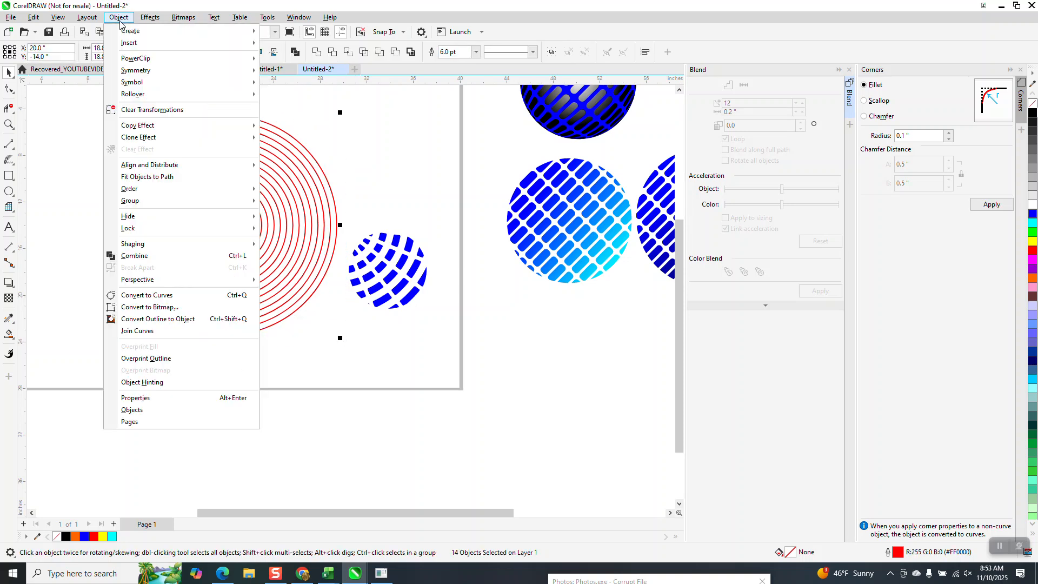
pyautogui.click(161, 319)
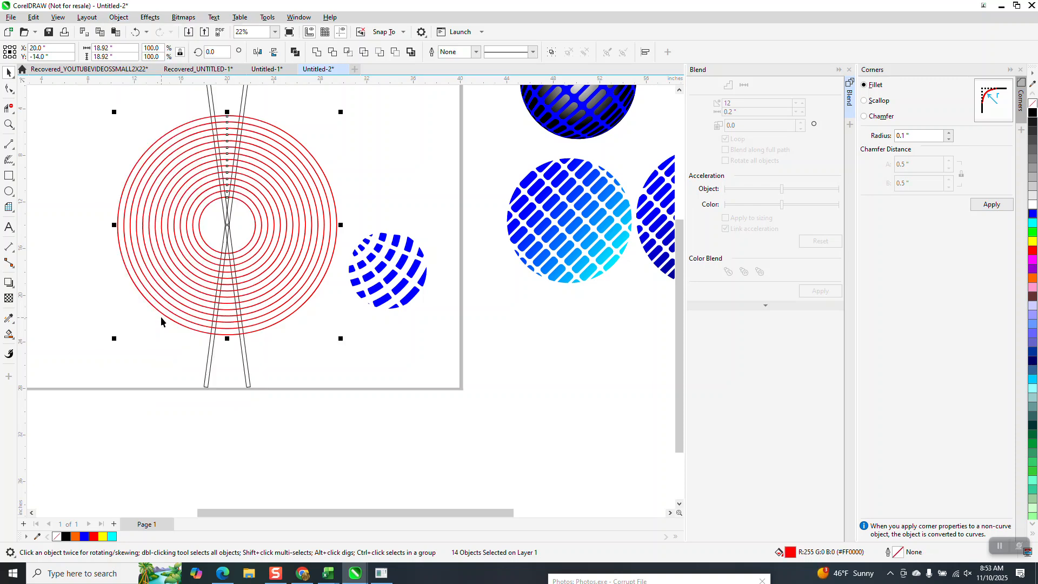
pyautogui.click(9, 124)
pyautogui.moveTo(195, 107); pyautogui.dragTo(291, 177)
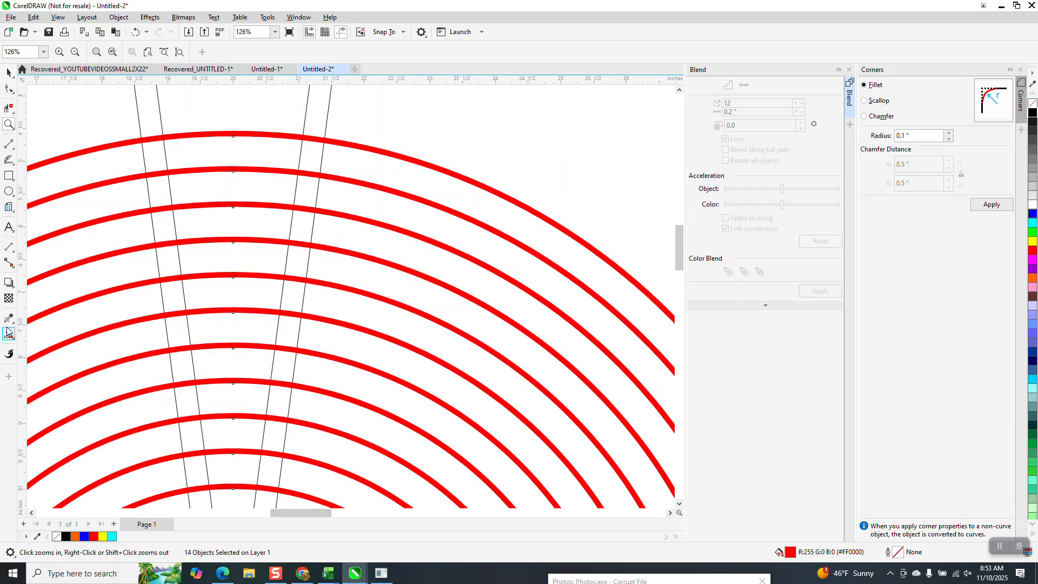
# - Smart Fill the twelve spaces between the red rings inside the upper wedge with blue and no outline
pyautogui.click(13, 340)
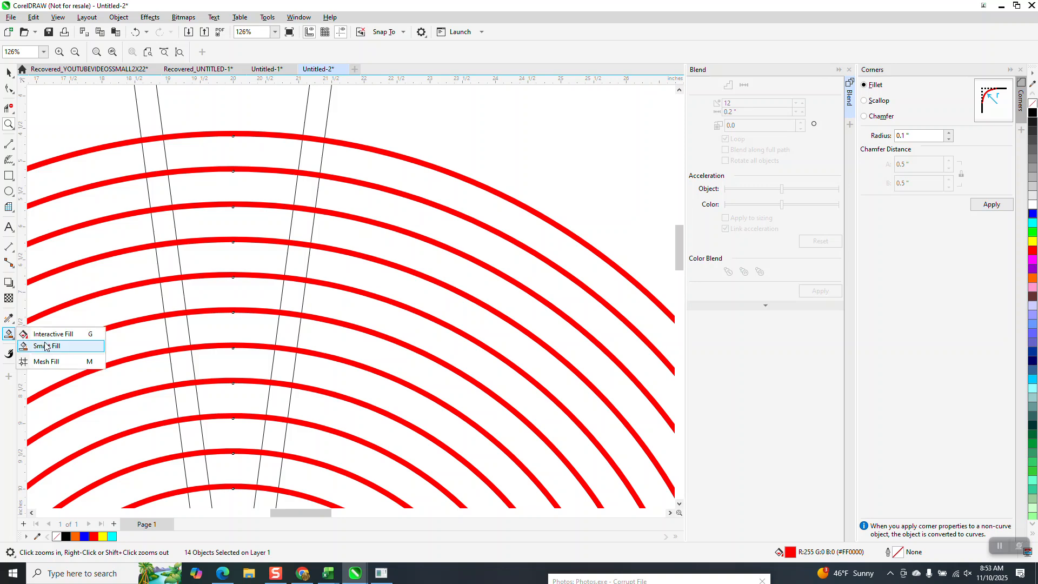
pyautogui.click(47, 346)
pyautogui.click(233, 153)
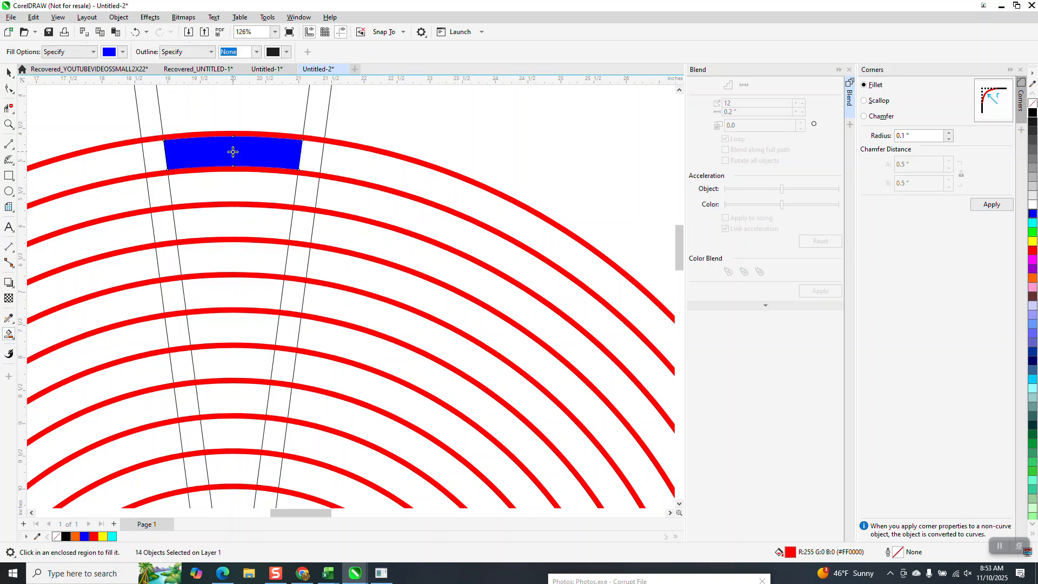
pyautogui.click(252, 189)
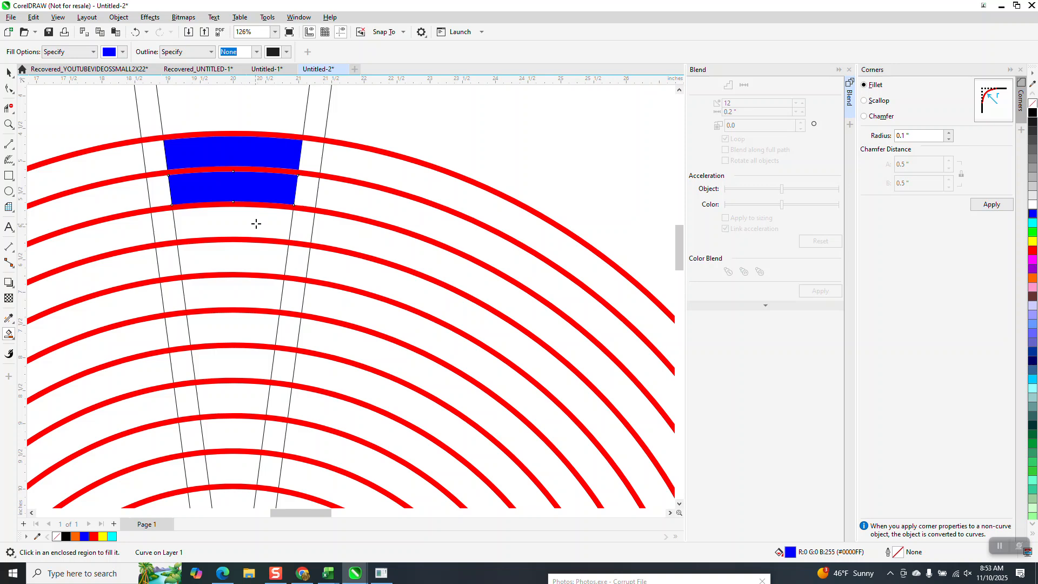
pyautogui.click(256, 224)
pyautogui.click(252, 256)
pyautogui.click(245, 292)
pyautogui.click(246, 325)
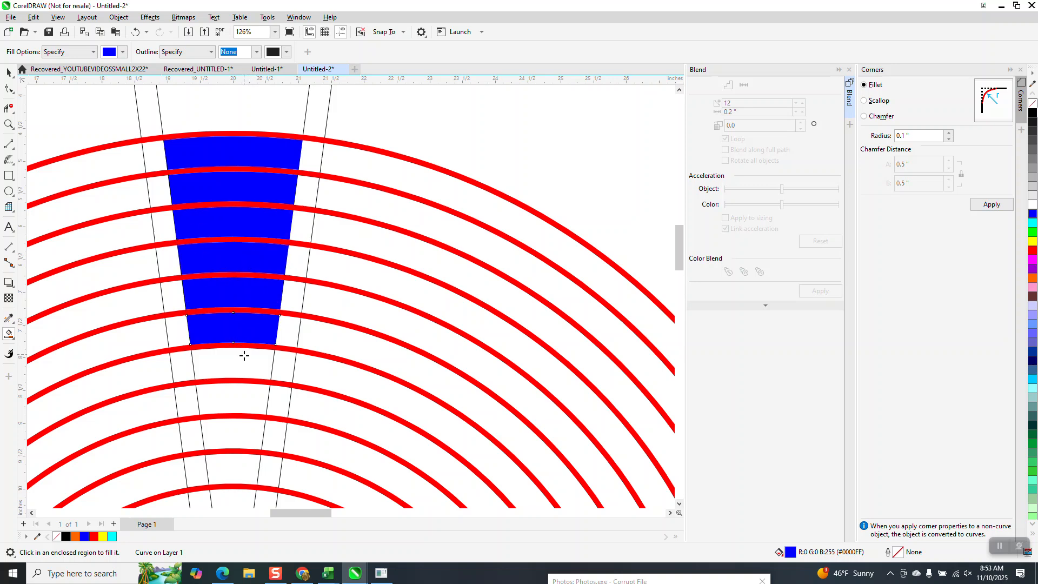
pyautogui.click(243, 363)
pyautogui.click(239, 400)
pyautogui.click(241, 432)
pyautogui.click(237, 467)
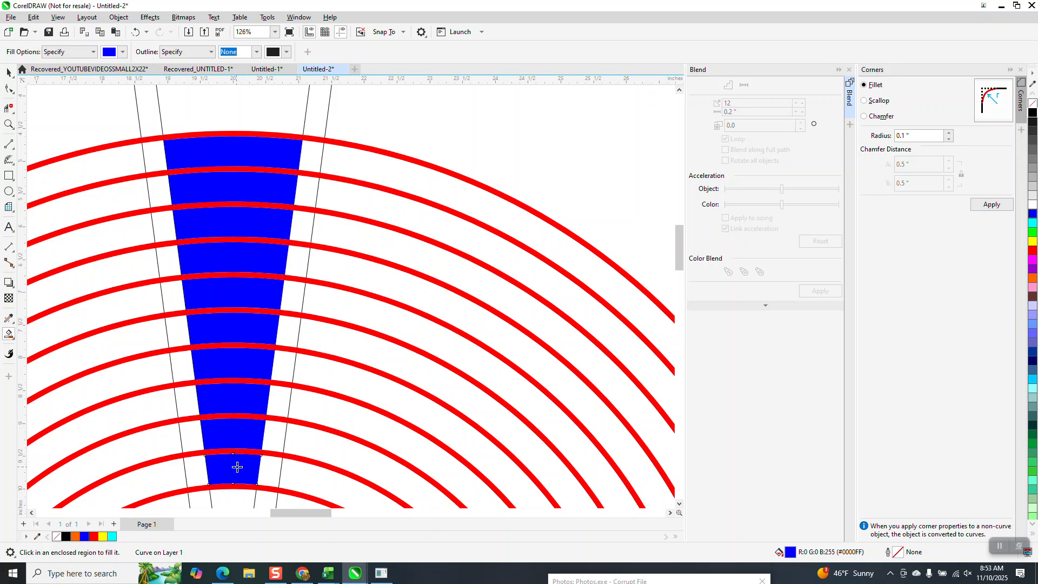
pyautogui.scroll(-3, 271, 144)
pyautogui.click(247, 381)
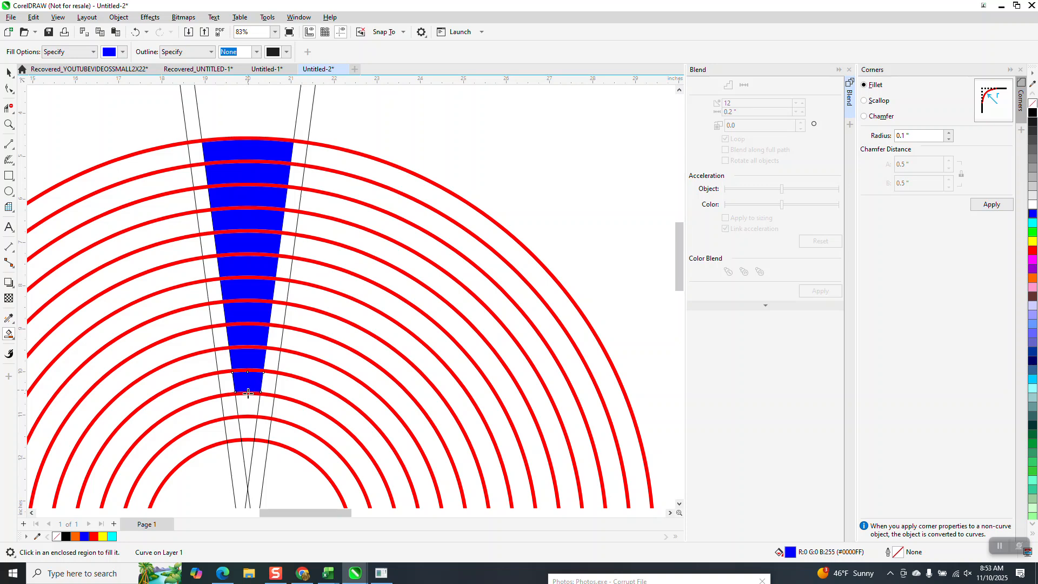
pyautogui.click(250, 400)
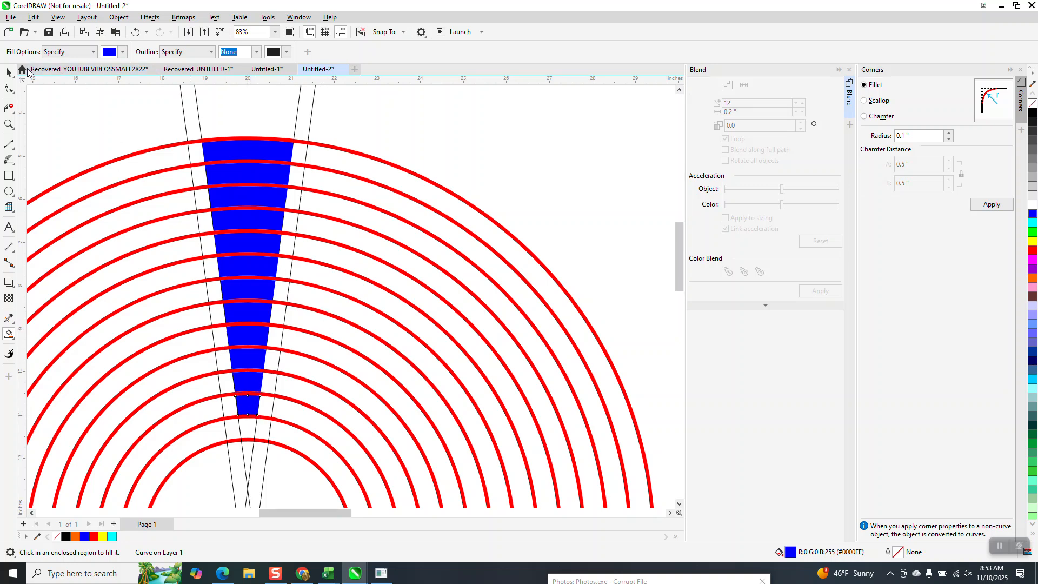
# - Select all twelve blue wedge segments and nudge them horizontally clear of the red rings, to X 32.1 inches
pyautogui.scroll(-2, 178, 125)
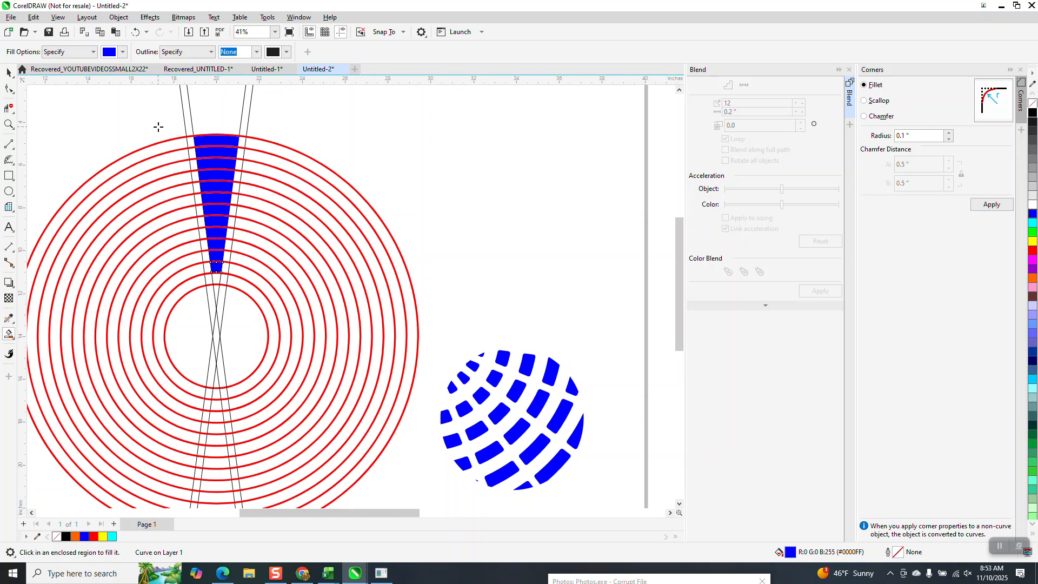
pyautogui.click(8, 73)
pyautogui.moveTo(166, 115); pyautogui.dragTo(262, 290)
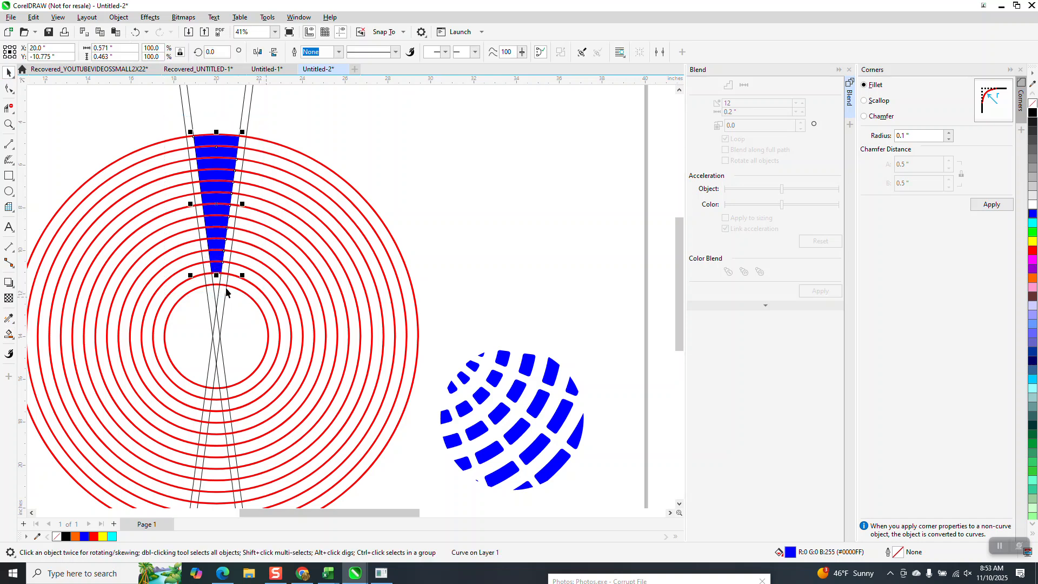
pyautogui.press('Right')
pyautogui.press('Right')
pyautogui.press('Right')
pyautogui.press('Right')
pyautogui.press('Right')
pyautogui.press('Right')
pyautogui.press('Right')
pyautogui.press('Right')
pyautogui.press('Right')
pyautogui.press('Right')
pyautogui.press('Right')
pyautogui.press('Right')
pyautogui.press('Right')
pyautogui.press('Right')
pyautogui.press('Right')
pyautogui.press('Right')
pyautogui.press('Right')
pyautogui.press('Right')
pyautogui.press('Right')
pyautogui.press('Right')
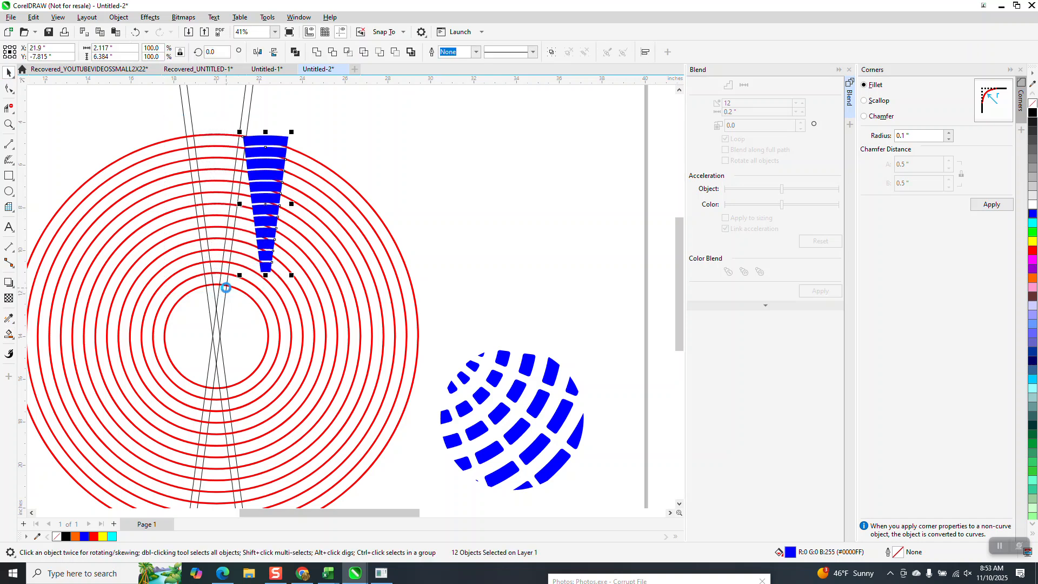
pyautogui.press('Right')
pyautogui.press('Right')
pyautogui.press('Right')
pyautogui.press('Right')
pyautogui.press('Right')
pyautogui.press('Right')
pyautogui.press('Right')
pyautogui.press('Right')
pyautogui.press('Right')
pyautogui.press('Right')
pyautogui.press('Right')
pyautogui.press('Right')
pyautogui.press('Right')
pyautogui.press('Right')
pyautogui.press('Right')
pyautogui.press('Right')
pyautogui.press('Right')
pyautogui.press('Right')
pyautogui.press('Right')
pyautogui.press('Right')
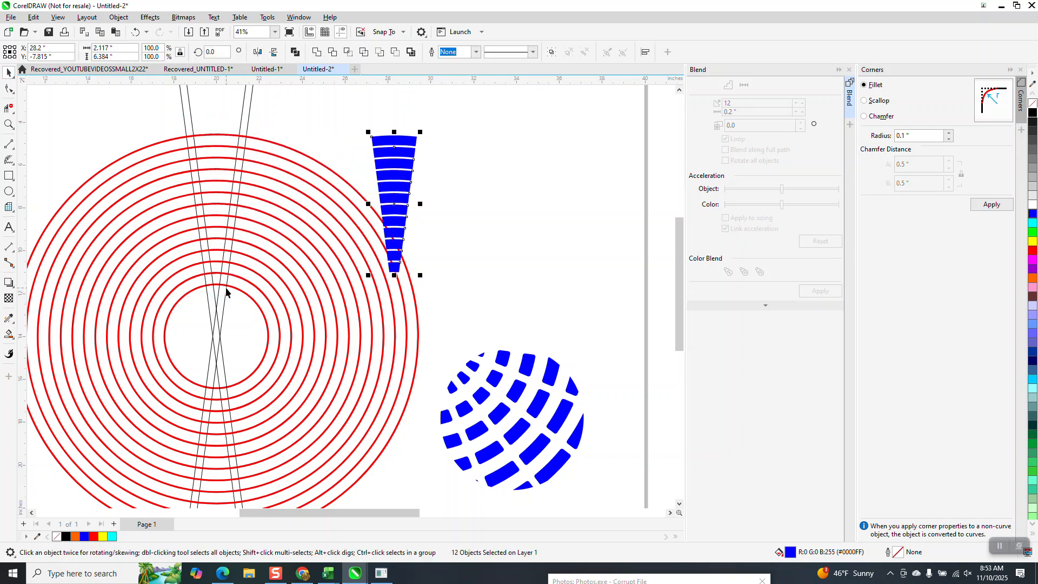
pyautogui.press('Right')
pyautogui.press('Right')
pyautogui.press('Right')
pyautogui.press('Right')
pyautogui.press('Right')
pyautogui.press('Right')
pyautogui.press('Right')
pyautogui.press('Right')
pyautogui.press('Right')
pyautogui.press('Right')
pyautogui.press('Right')
pyautogui.press('Right')
pyautogui.press('Right')
pyautogui.press('Right')
pyautogui.press('Right')
pyautogui.press('Right')
pyautogui.press('Right')
pyautogui.press('Right')
pyautogui.press('Right')
pyautogui.press('Right')
pyautogui.scroll(-2, 273, 333)
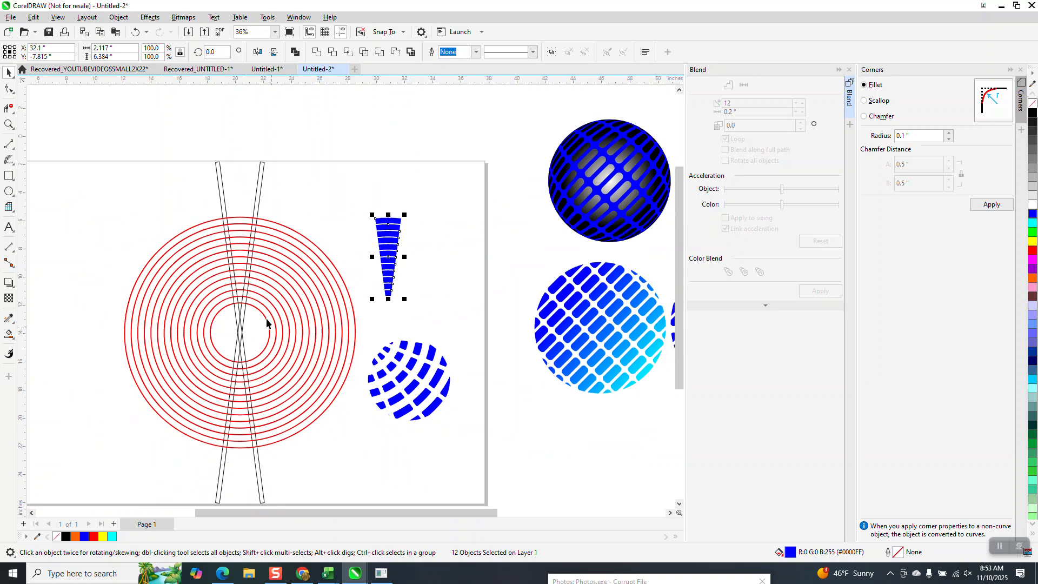
pyautogui.moveTo(130, 147); pyautogui.dragTo(312, 409)
pyautogui.moveTo(373, 495); pyautogui.dragTo(373, 494)
pyautogui.press('Delete')
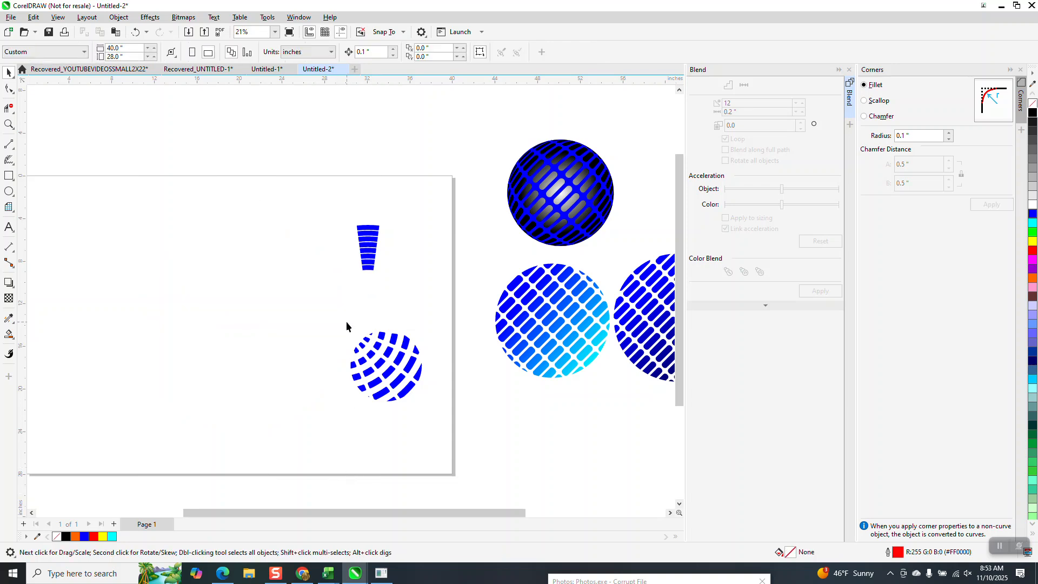
pyautogui.click(136, 32)
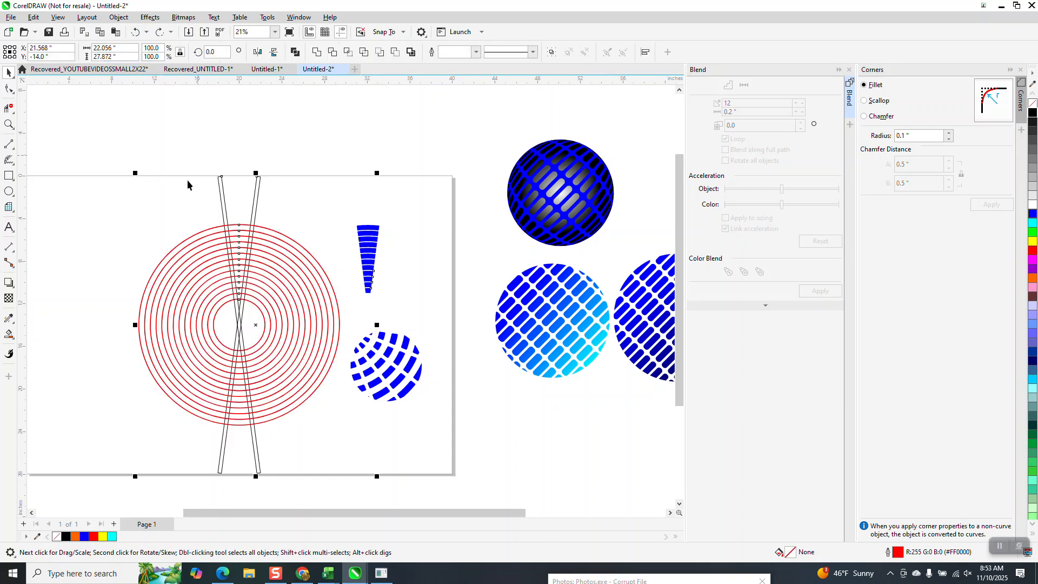
pyautogui.press('Delete')
pyautogui.click(136, 32)
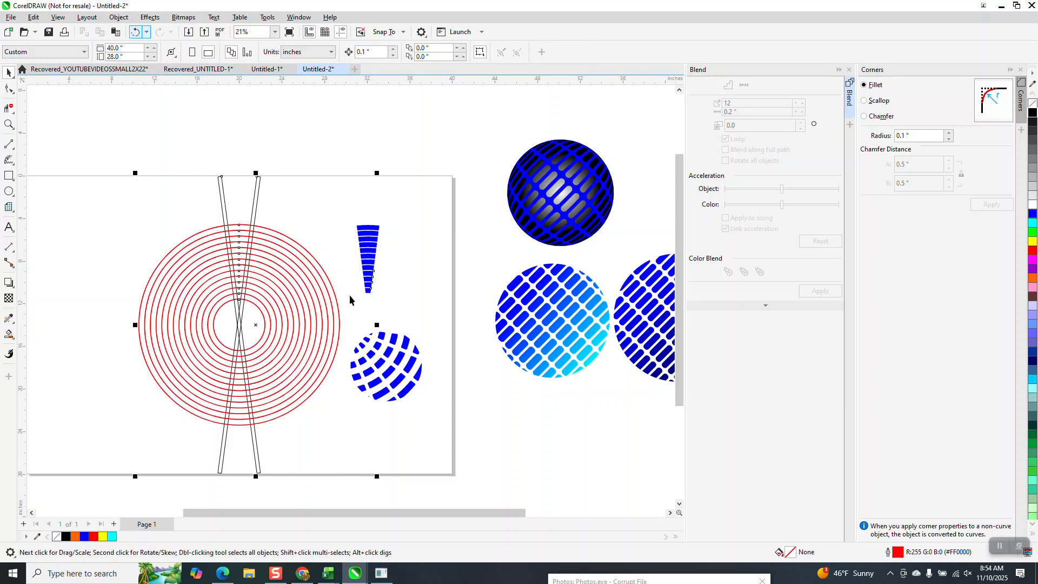
# - Delete all the red rings and the crossing wedge lines, keeping the blue segments
pyautogui.click(323, 241)
pyautogui.moveTo(339, 339); pyautogui.dragTo(150, 494)
pyautogui.press('Delete')
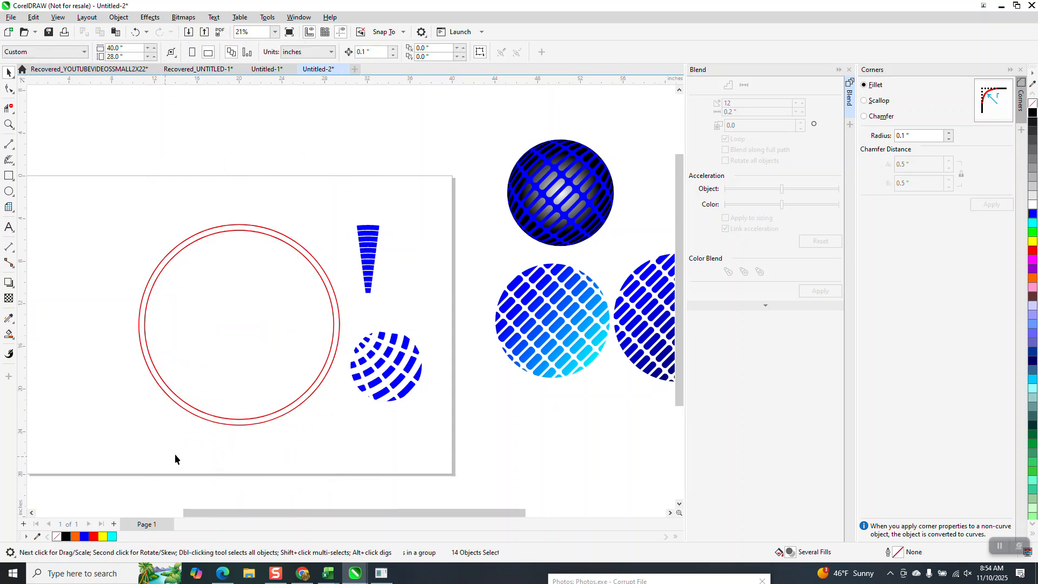
pyautogui.click(328, 299)
pyautogui.press('Delete')
pyautogui.click(336, 292)
pyautogui.press('Delete')
# - Add a vertical guideline at X 20 inches and nudge the column of blue segments sideways until it is centred on it
pyautogui.moveTo(402, 284); pyautogui.dragTo(433, 312)
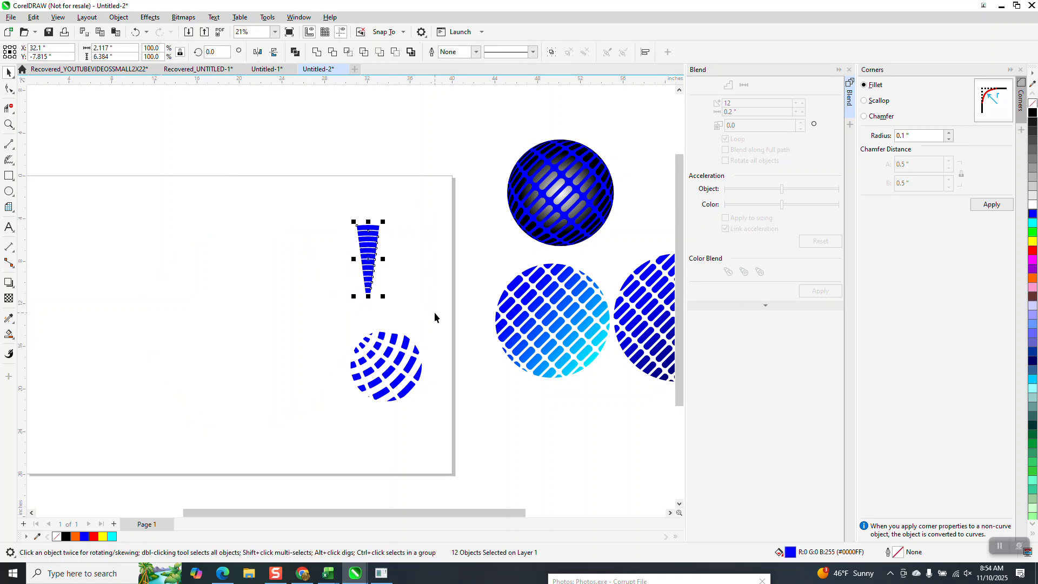
pyautogui.moveTo(24, 200); pyautogui.dragTo(170, 225)
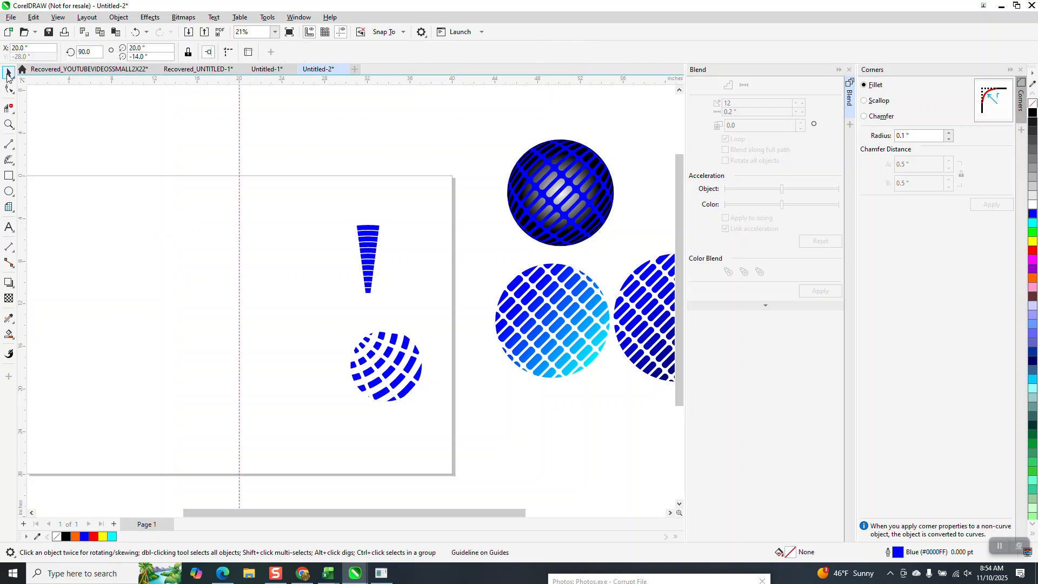
pyautogui.moveTo(391, 268); pyautogui.dragTo(419, 316)
pyautogui.press('Left')
pyautogui.press('Left')
pyautogui.press('Left')
pyautogui.press('Left')
pyautogui.press('Left')
pyautogui.press('Left')
pyautogui.press('Left')
pyautogui.press('Left')
pyautogui.press('Left')
pyautogui.press('Left')
pyautogui.press('Left')
pyautogui.press('Left')
pyautogui.press('Left')
pyautogui.press('Left')
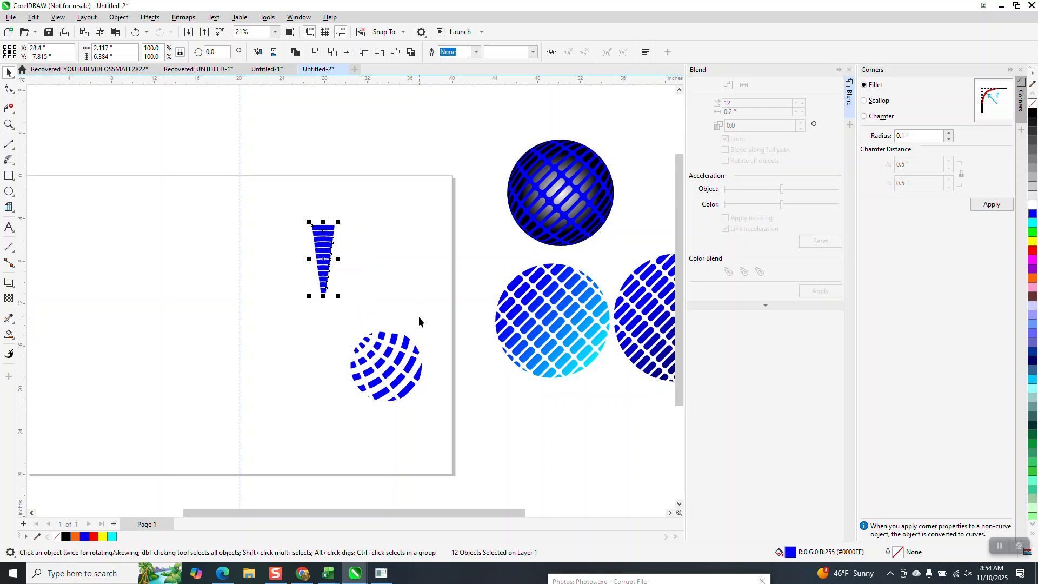
pyautogui.press('Left')
pyautogui.press('Left')
pyautogui.press('Left')
pyautogui.press('Left')
pyautogui.press('Left')
pyautogui.press('Left')
pyautogui.press('Left')
pyautogui.press('Left')
pyautogui.press('Left')
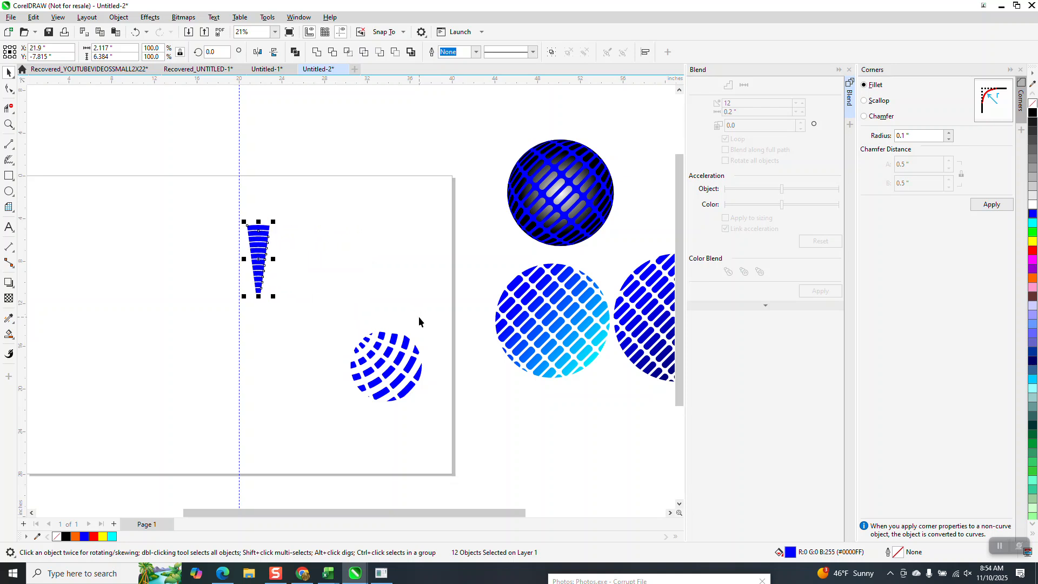
pyautogui.press('Left')
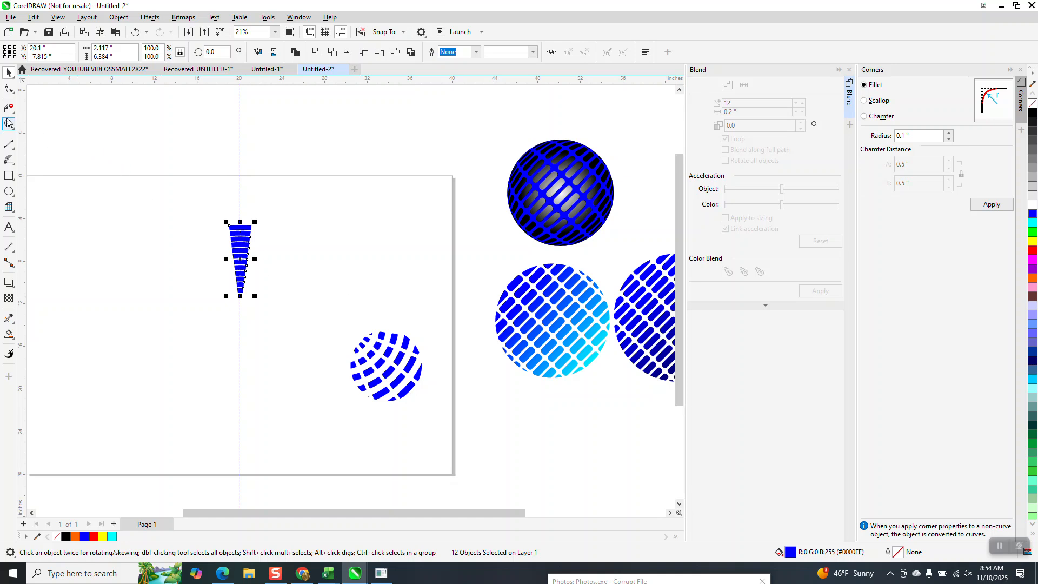
pyautogui.press('z')
pyautogui.moveTo(236, 201); pyautogui.dragTo(325, 318)
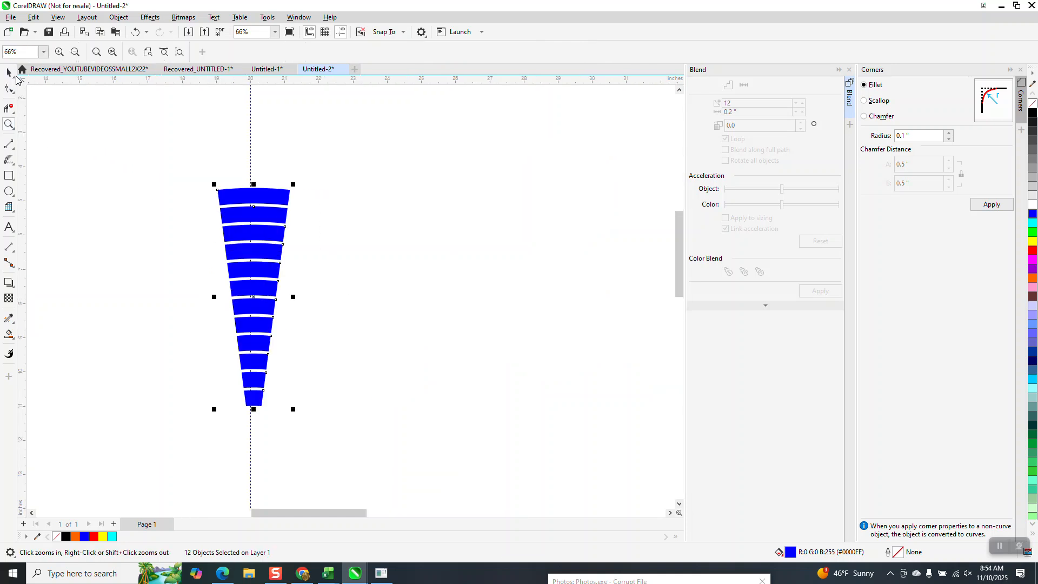
pyautogui.press('space')
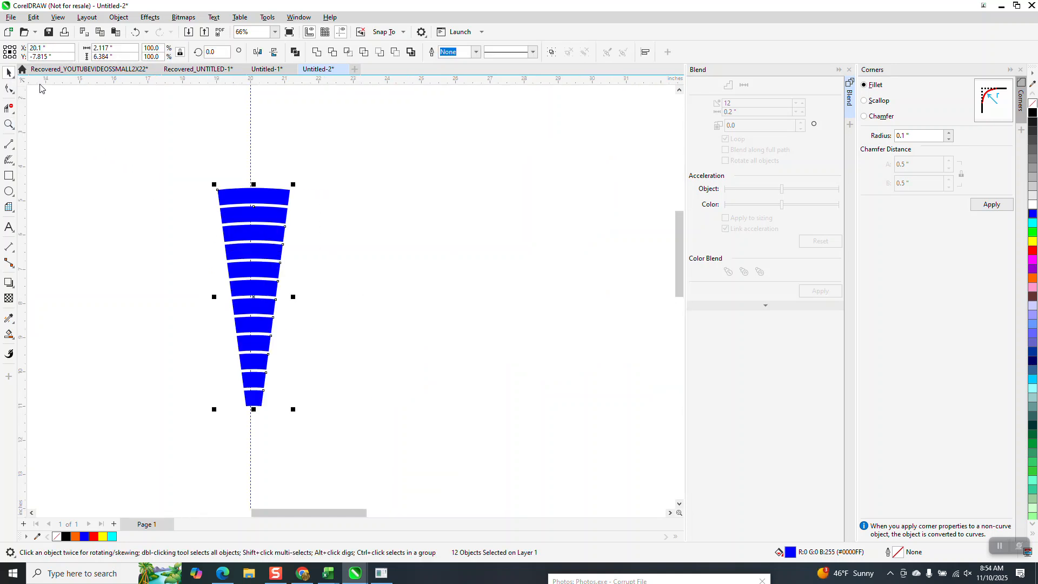
pyautogui.press('Left')
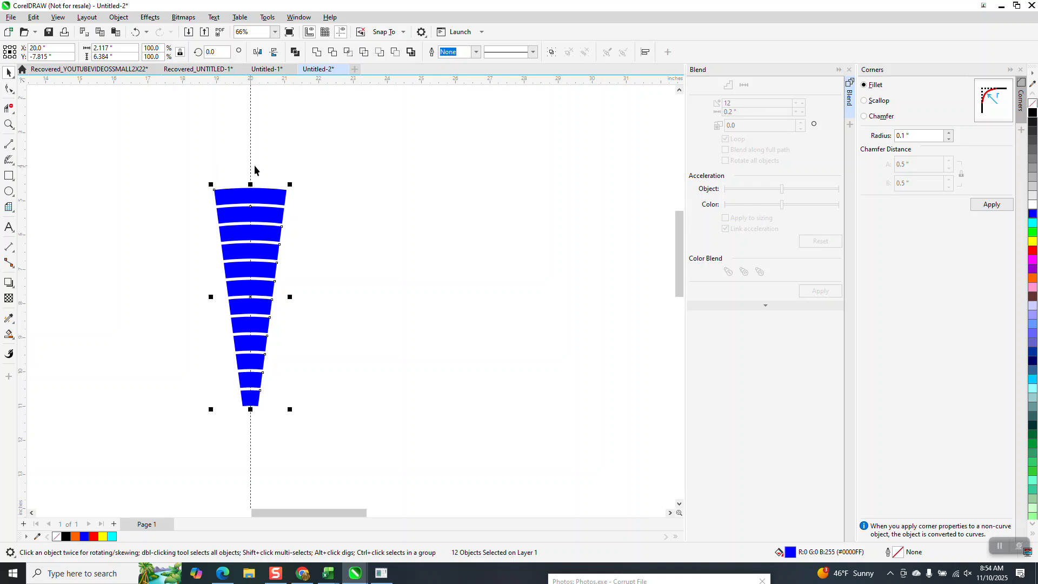
# - Round the corners of the twelve blue segments with a 0.17-inch fillet
pyautogui.click(992, 210)
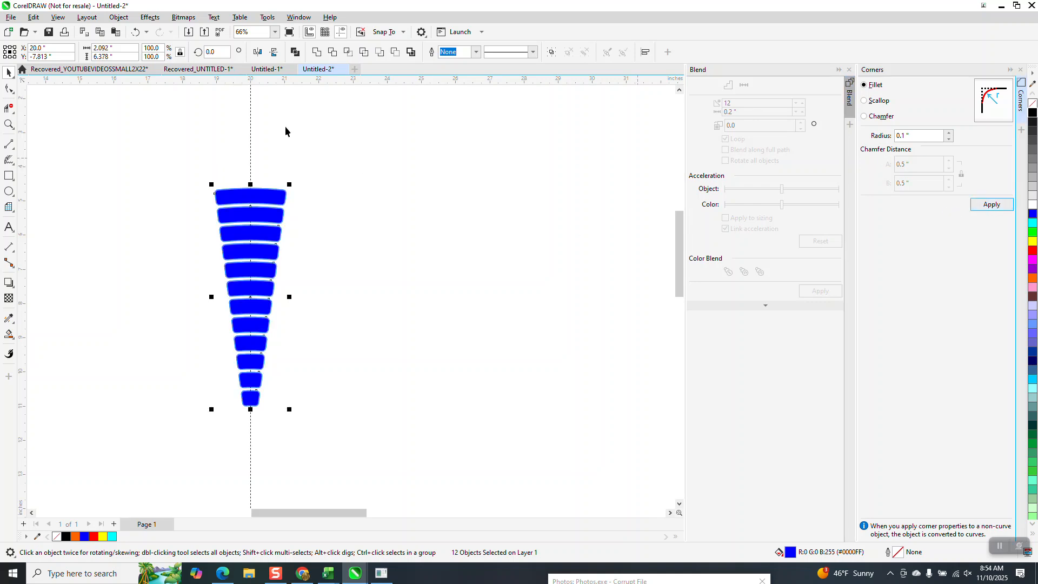
pyautogui.click(135, 31)
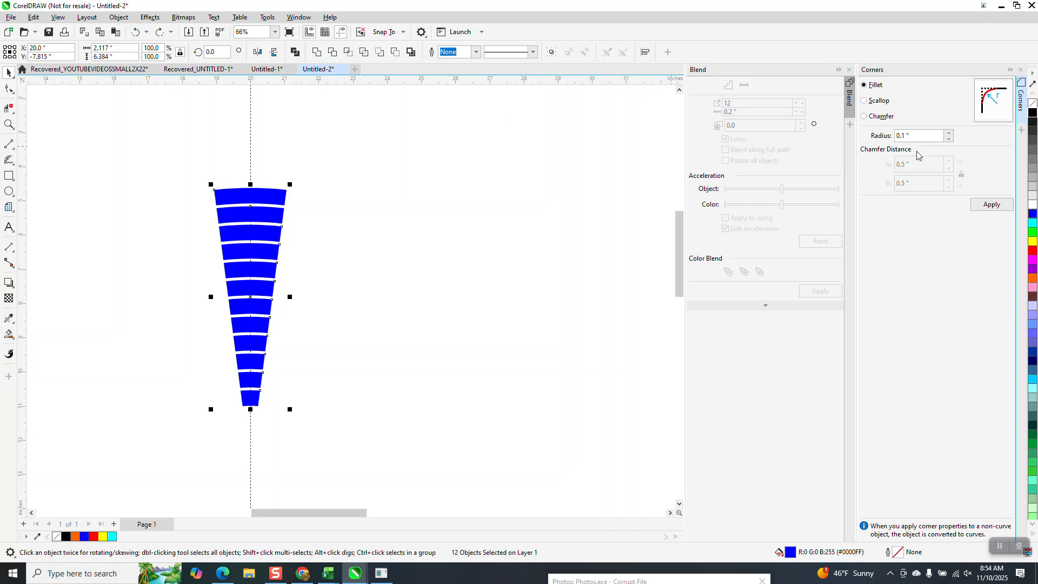
pyautogui.click(951, 135)
pyautogui.click(980, 205)
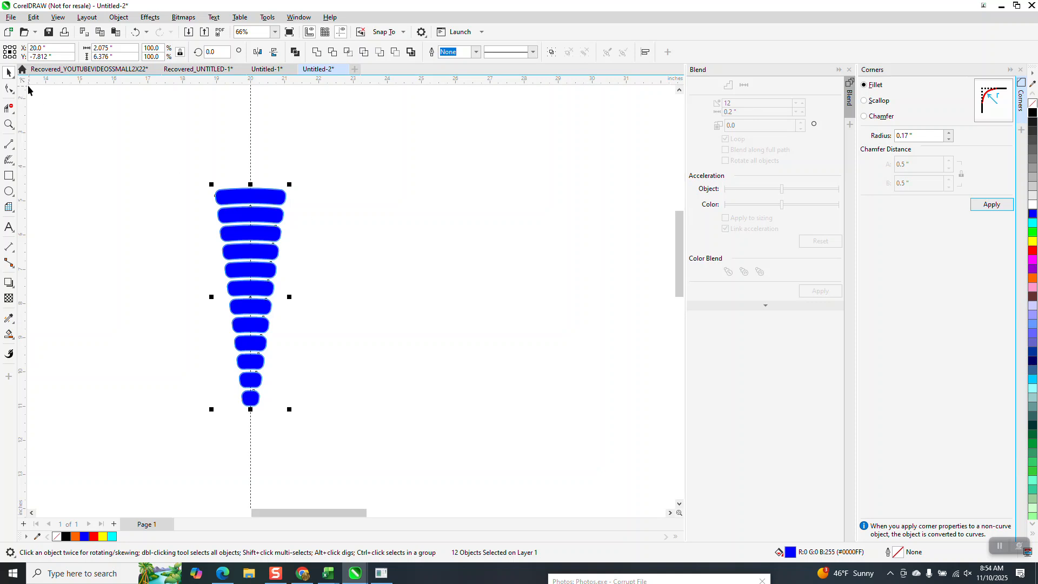
# - Group the twelve rounded segments and create a copy of the group rotated by 15 degrees about the pattern's centre
pyautogui.scroll(-2, 354, 120)
pyautogui.moveTo(233, 146); pyautogui.dragTo(377, 358)
pyautogui.hotkey('ctrl', 'g')
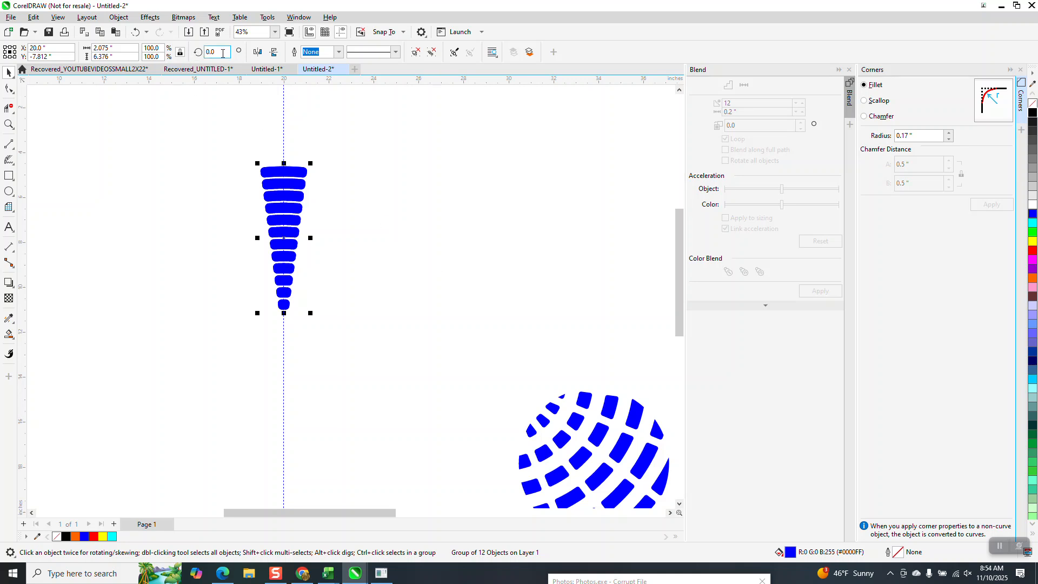
pyautogui.write('15')
pyautogui.press('Return')
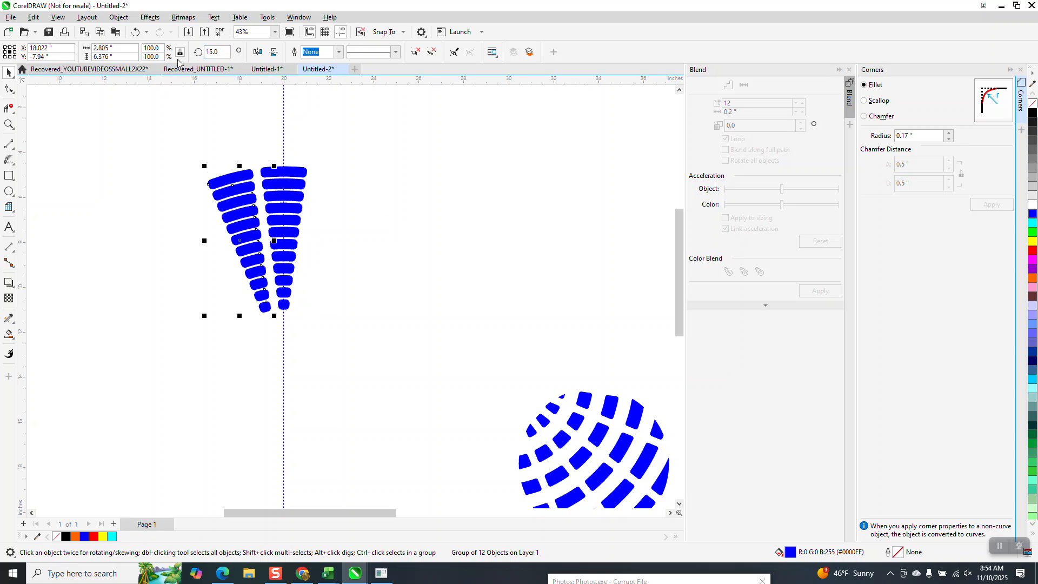
# - Repeat the 15-degree rotated copy of the segment group until the copies complete the full circle
pyautogui.hotkey('ctrl', 'r')
pyautogui.hotkey('ctrl', 'r')
pyautogui.hotkey('ctrl', 'r')
pyautogui.hotkey('ctrl', 'r')
pyautogui.hotkey('ctrl', 'r')
pyautogui.hotkey('ctrl', 'r')
pyautogui.hotkey('ctrl', 'r')
pyautogui.hotkey('ctrl', 'r')
pyautogui.hotkey('ctrl', 'r')
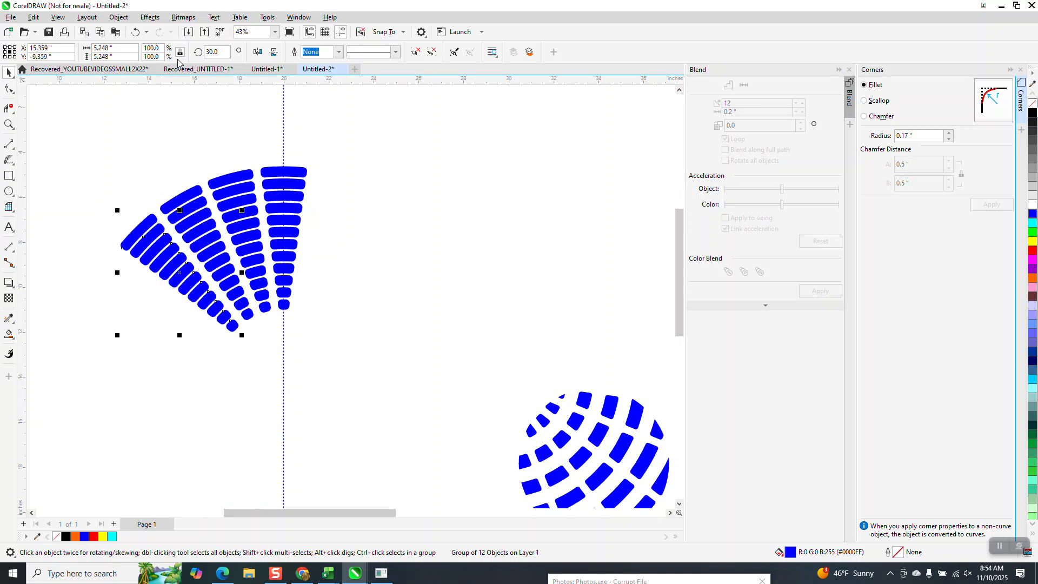
pyautogui.hotkey('ctrl', 'r')
pyautogui.hotkey('ctrl', 'r')
pyautogui.hotkey('ctrl', 'r')
pyautogui.hotkey('ctrl', 'r')
pyautogui.hotkey('ctrl', 'r')
pyautogui.hotkey('ctrl', 'r')
pyautogui.hotkey('ctrl', 'r')
pyautogui.hotkey('ctrl', 'r')
pyautogui.hotkey('ctrl', 'r')
pyautogui.hotkey('ctrl', 'r')
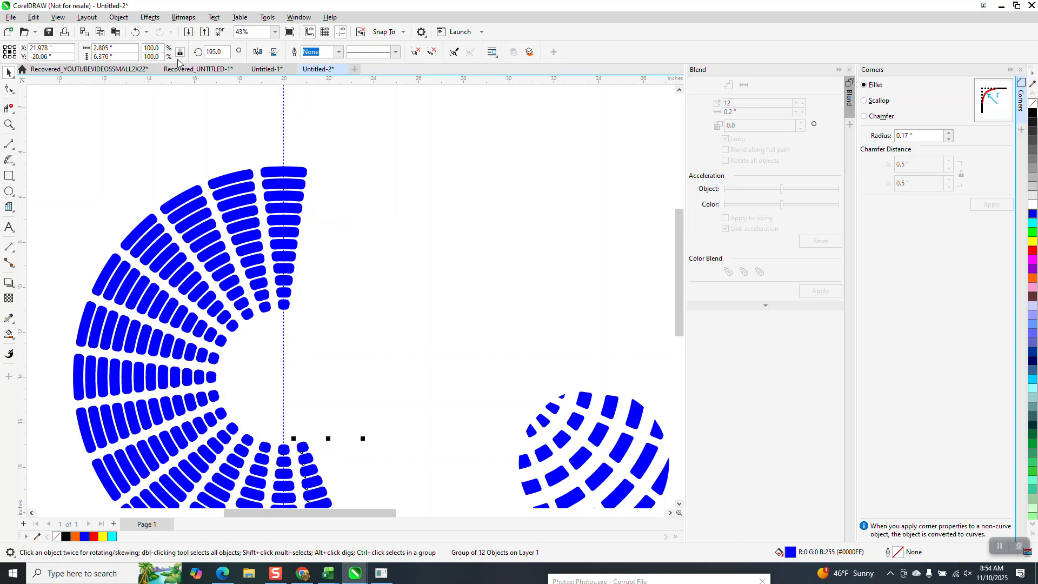
pyautogui.hotkey('ctrl', 'r')
pyautogui.hotkey('ctrl', 'r')
pyautogui.hotkey('ctrl', 'r')
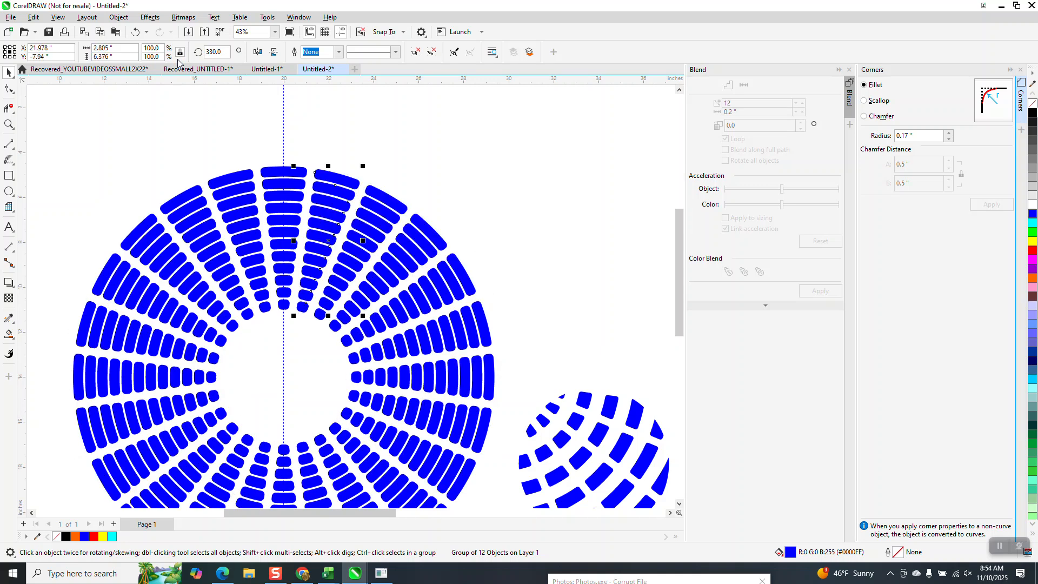
# - Move the earlier cut round piece up clear of the ring and group all the segment groups of the circular pattern
pyautogui.scroll(-2, 332, 84)
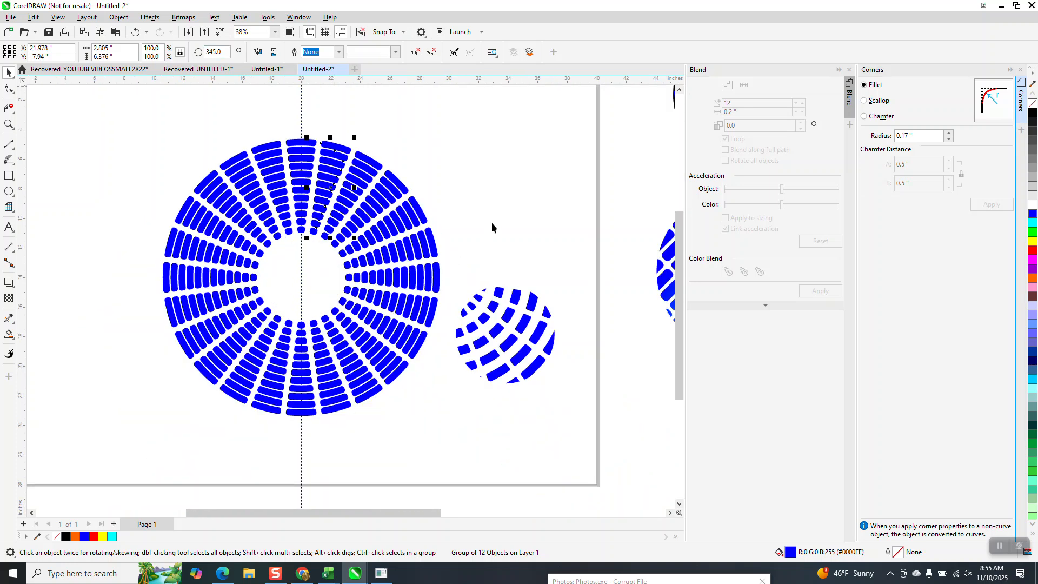
pyautogui.moveTo(560, 261); pyautogui.dragTo(439, 415)
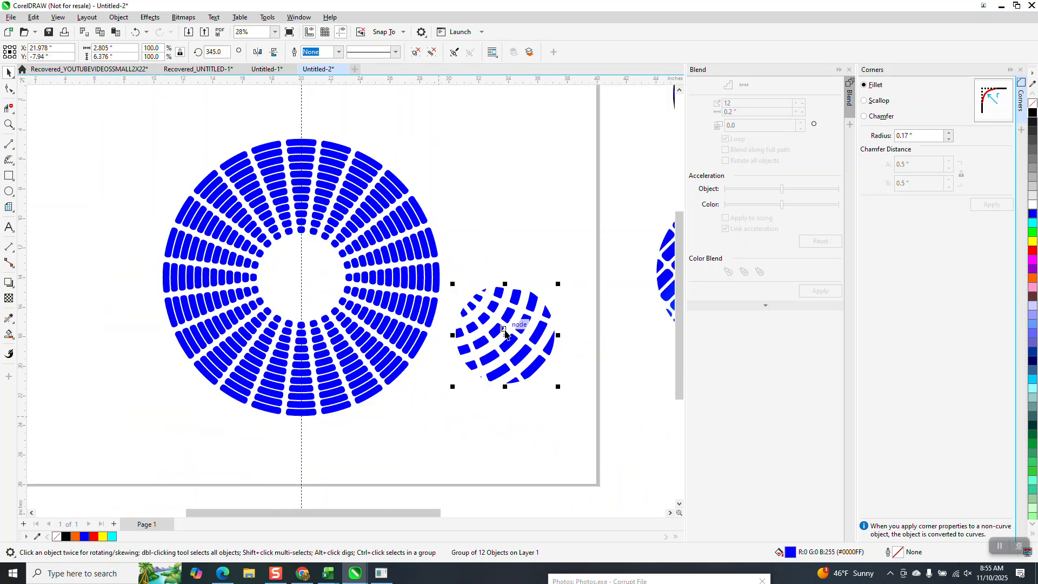
pyautogui.moveTo(505, 337); pyautogui.dragTo(575, 136)
pyautogui.moveTo(113, 99); pyautogui.dragTo(480, 446)
pyautogui.hotkey('ctrl', 'g')
# - Draw a circle about 8.2 inches in diameter and place it over the lower-right part of the segment ring
pyautogui.click(9, 192)
pyautogui.moveTo(563, 278); pyautogui.dragTo(493, 402)
pyautogui.press('space')
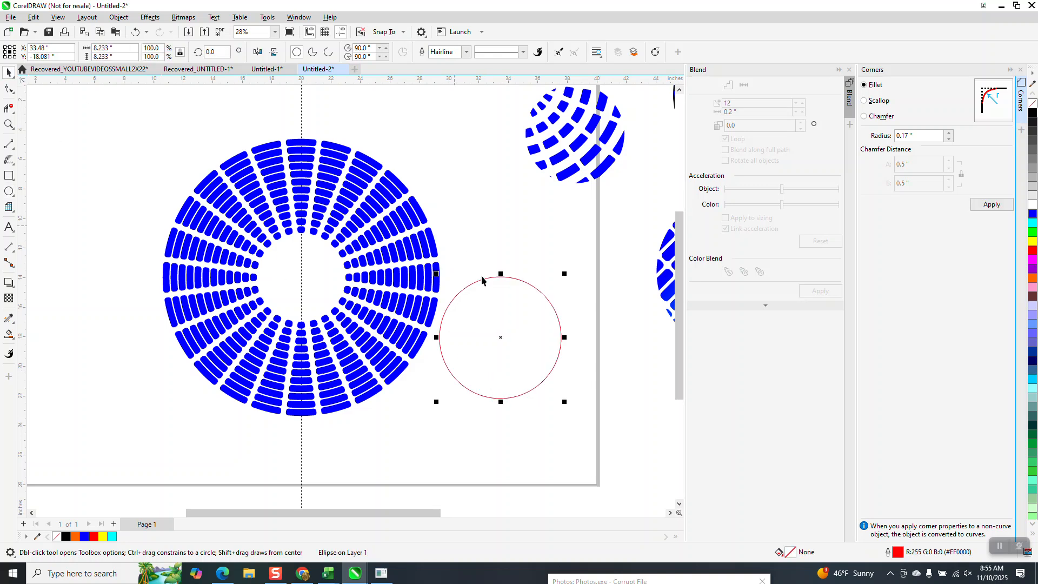
pyautogui.moveTo(501, 336); pyautogui.dragTo(375, 350)
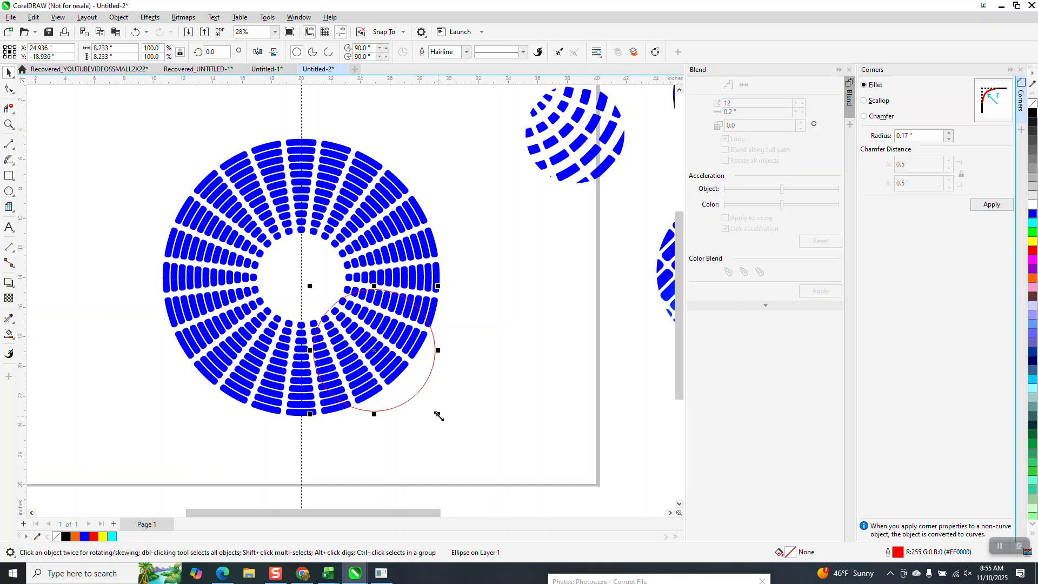
# - Scale the circle about its centre to about 6.16 inches and nudge it up and left within the ring's band
pyautogui.moveTo(439, 416); pyautogui.dragTo(434, 400)
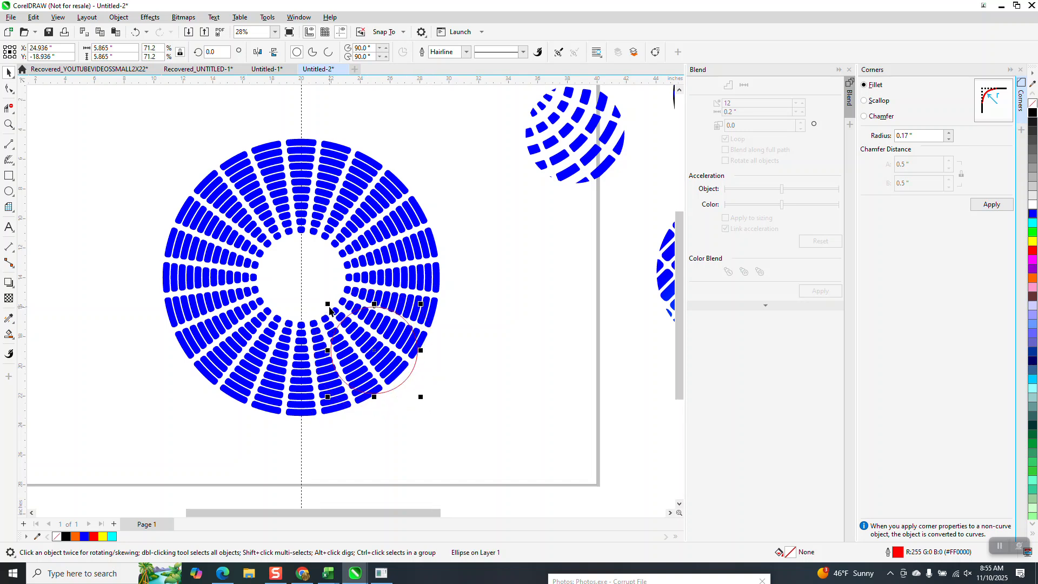
pyautogui.moveTo(327, 304); pyautogui.dragTo(316, 291)
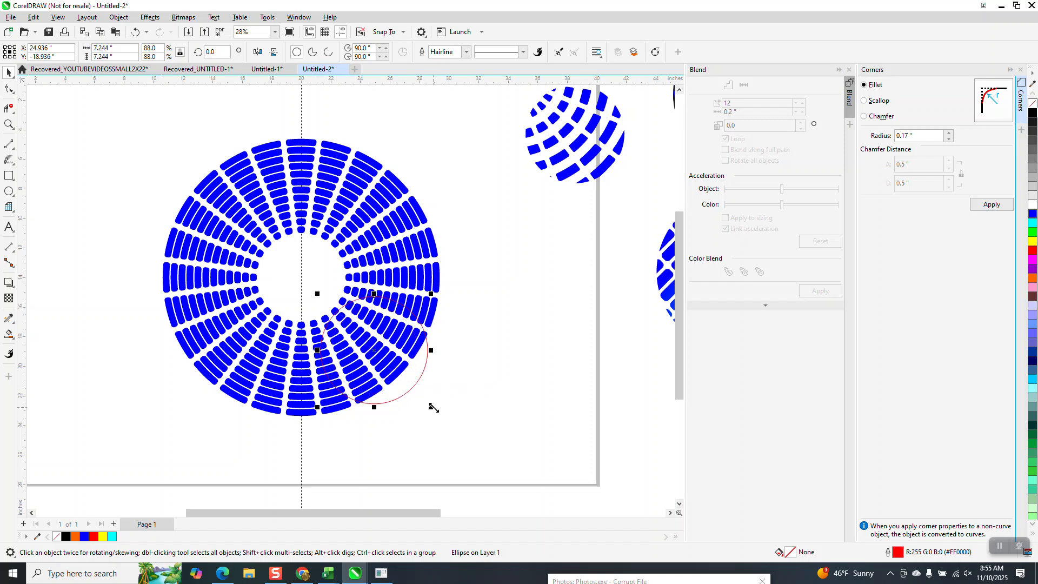
pyautogui.moveTo(433, 407); pyautogui.dragTo(425, 400)
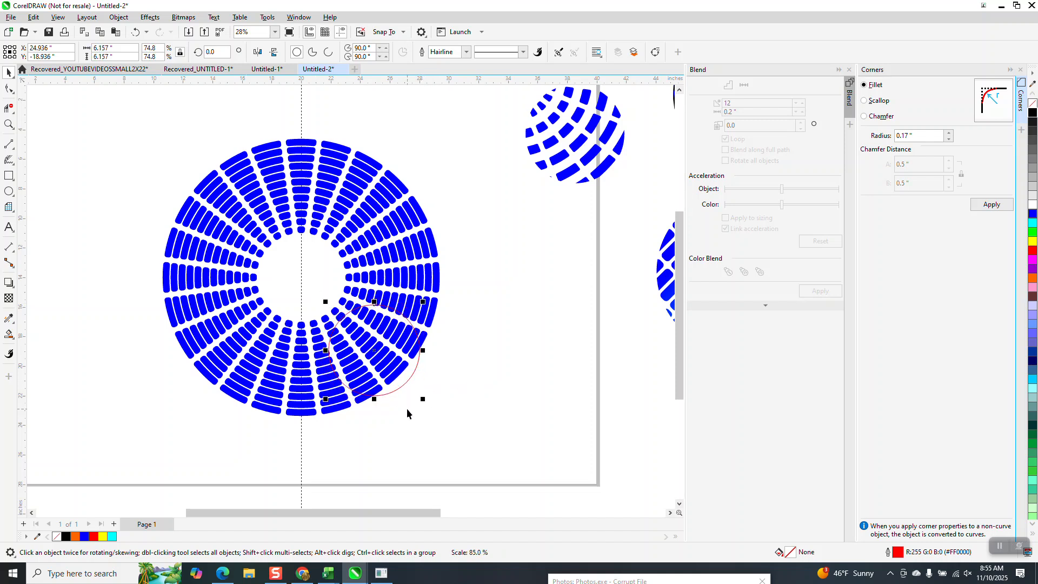
pyautogui.press('Up')
pyautogui.press('Up')
pyautogui.press('Up')
pyautogui.press('Up')
pyautogui.press('Left')
pyautogui.press('Left')
pyautogui.press('Left')
pyautogui.press('Down')
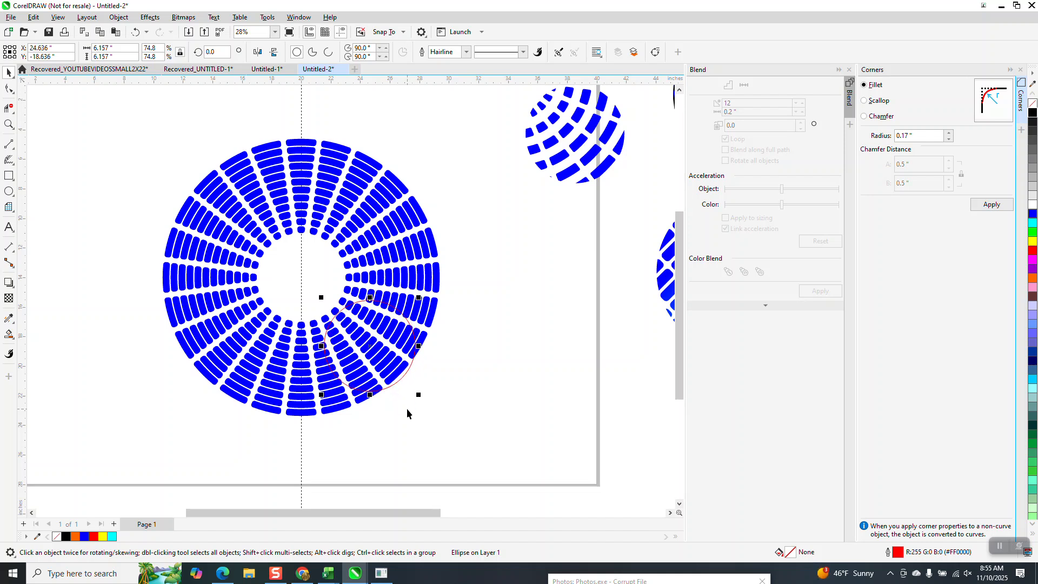
pyautogui.press('Up')
pyautogui.press('Up')
pyautogui.press('Up')
pyautogui.press('Left')
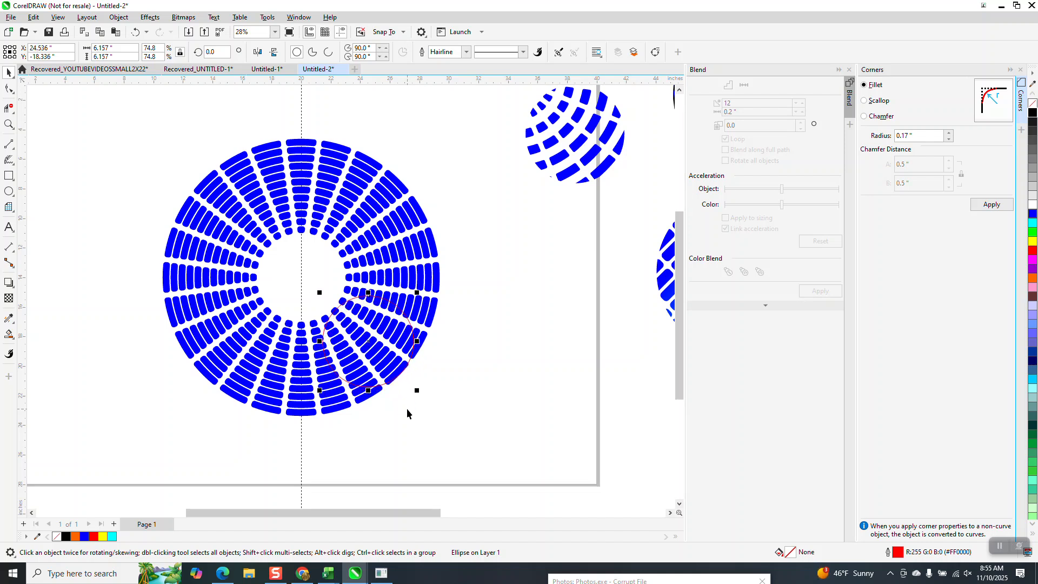
# - Enlarge the circle to about 6.85 inches and nudge it slightly left and down over the segments
pyautogui.moveTo(418, 392); pyautogui.dragTo(428, 397)
pyautogui.press('Left')
pyautogui.press('Left')
pyautogui.press('Down')
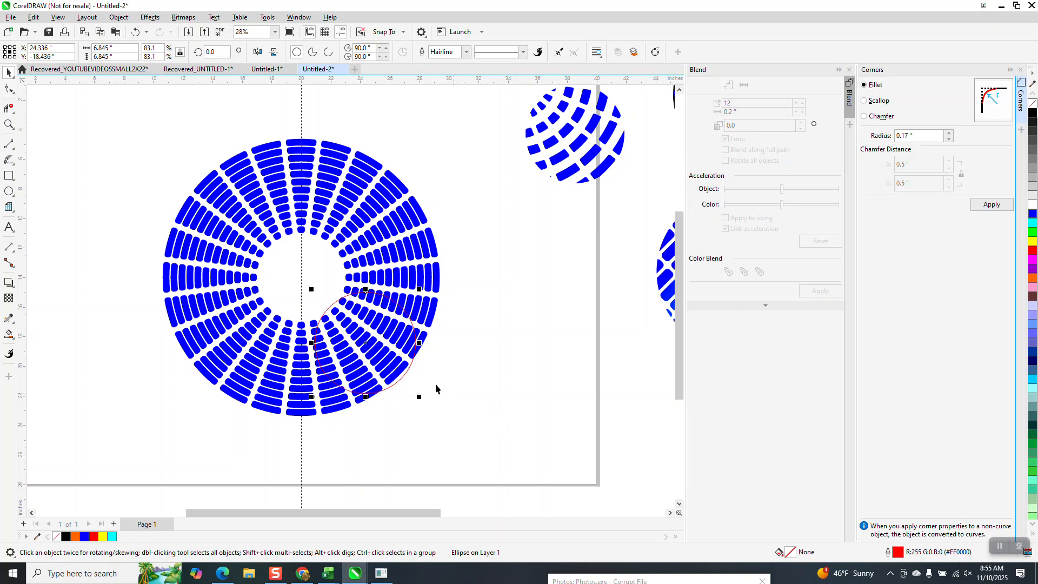
# - Intersect the grouped segment ring with the circle to cut out a round piece
pyautogui.scroll(-2, 405, 376)
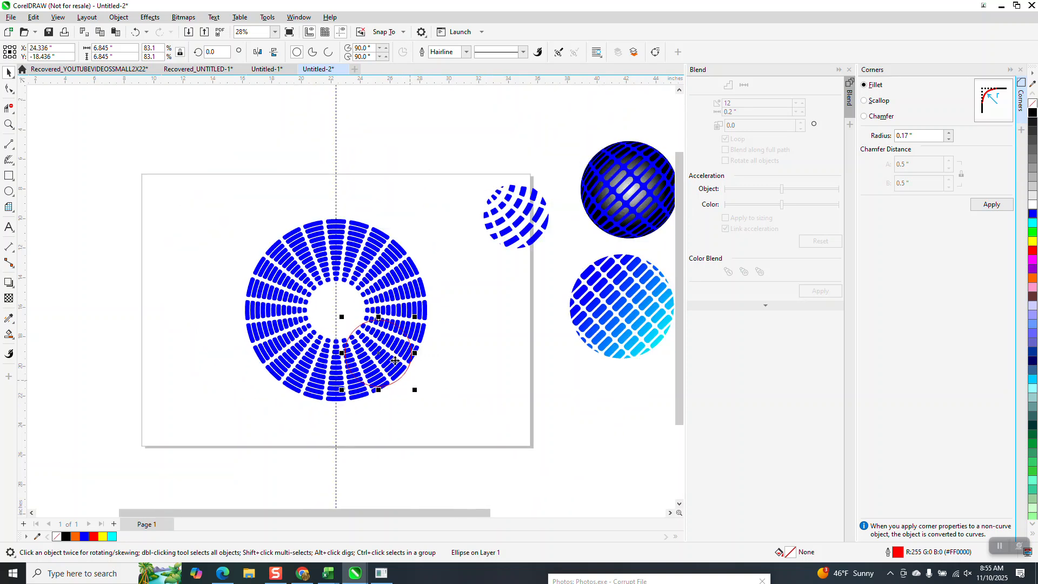
pyautogui.click(297, 241)
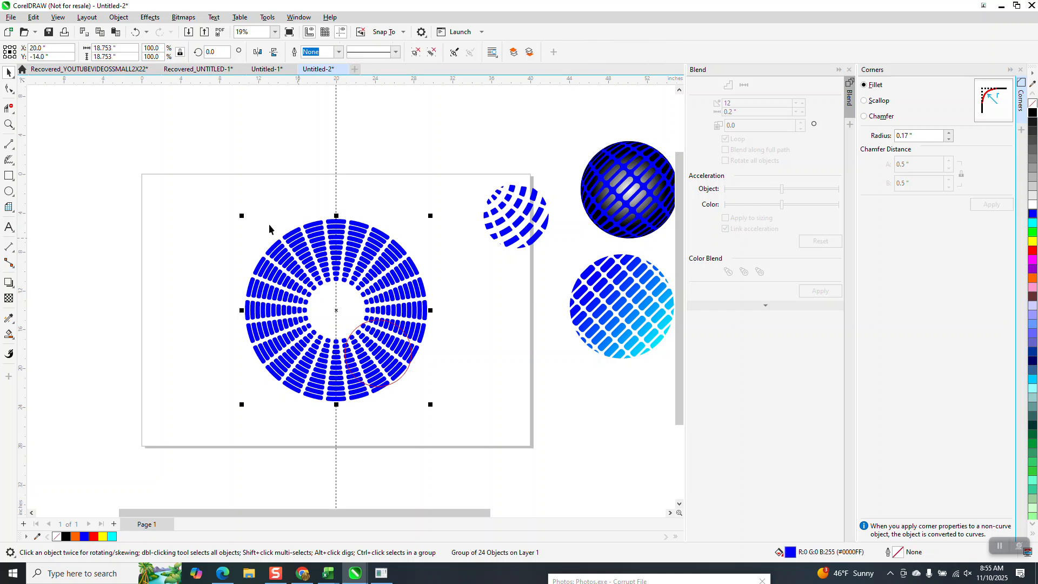
pyautogui.moveTo(450, 403); pyautogui.dragTo(475, 447)
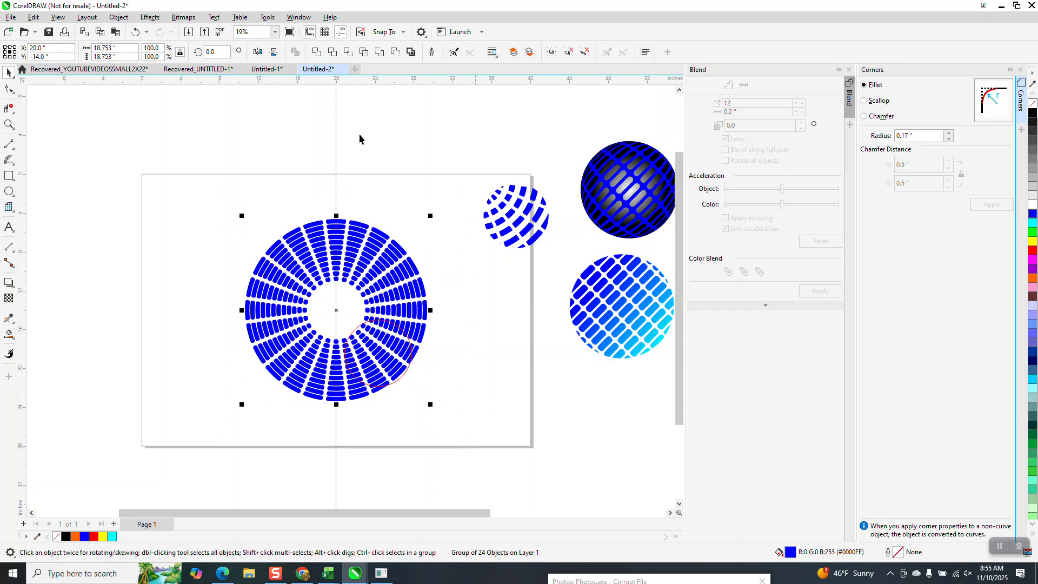
pyautogui.click(351, 51)
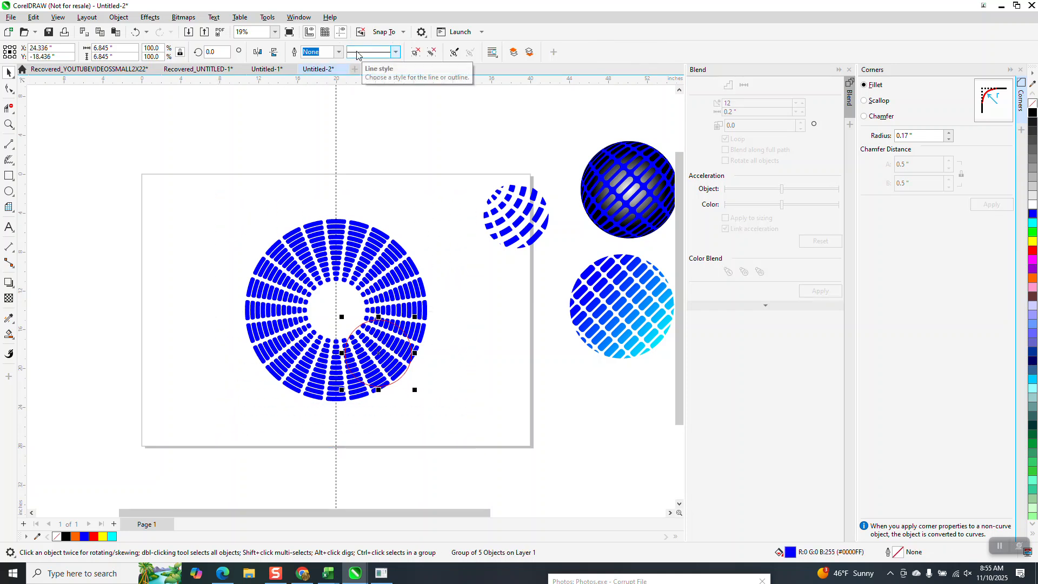
# - Move the intersected round piece out to the right of the ring, to about X 35.8 and Y -17.7 inches
pyautogui.press('Right')
pyautogui.press('Right')
pyautogui.press('Right')
pyautogui.press('Right')
pyautogui.press('Right')
pyautogui.press('Right')
pyautogui.press('Right')
pyautogui.press('Right')
pyautogui.press('Right')
pyautogui.press('Right')
pyautogui.press('Right')
pyautogui.press('Right')
pyautogui.press('Right')
pyautogui.press('Right')
pyautogui.press('Right')
pyautogui.press('Right')
pyautogui.press('Right')
pyautogui.press('Right')
pyautogui.press('Right')
pyautogui.press('Right')
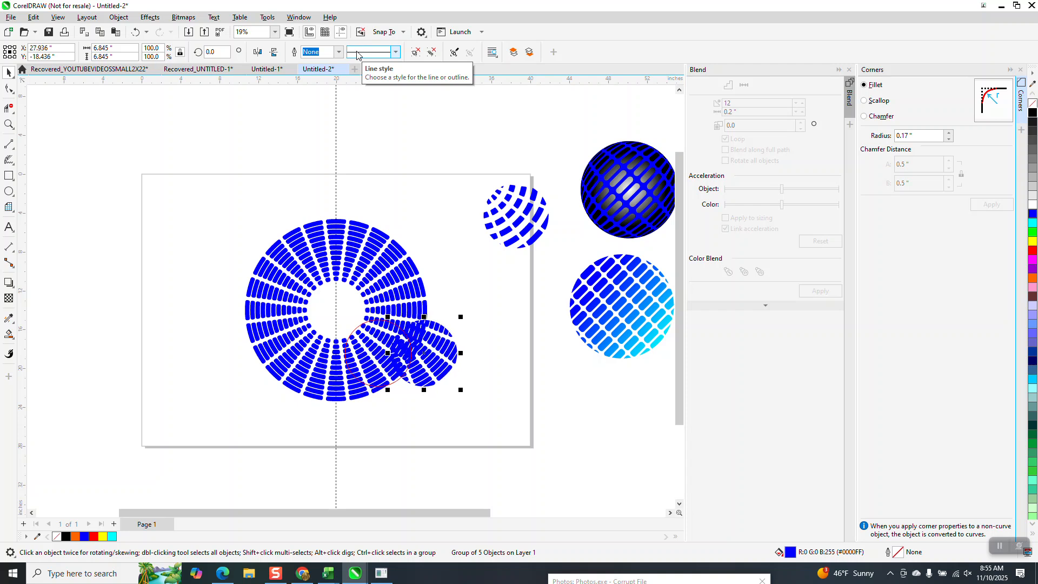
pyautogui.press('Right')
pyautogui.press('Right')
pyautogui.press('Right')
pyautogui.press('Right')
pyautogui.press('Right')
pyautogui.press('Right')
pyautogui.press('Right')
pyautogui.press('Right')
pyautogui.press('Right')
pyautogui.press('Right')
pyautogui.press('Right')
pyautogui.press('Right')
pyautogui.press('Right')
pyautogui.press('Right')
pyautogui.press('Right')
pyautogui.press('Right')
pyautogui.press('Right')
pyautogui.press('Right')
pyautogui.press('Right')
pyautogui.press('Right')
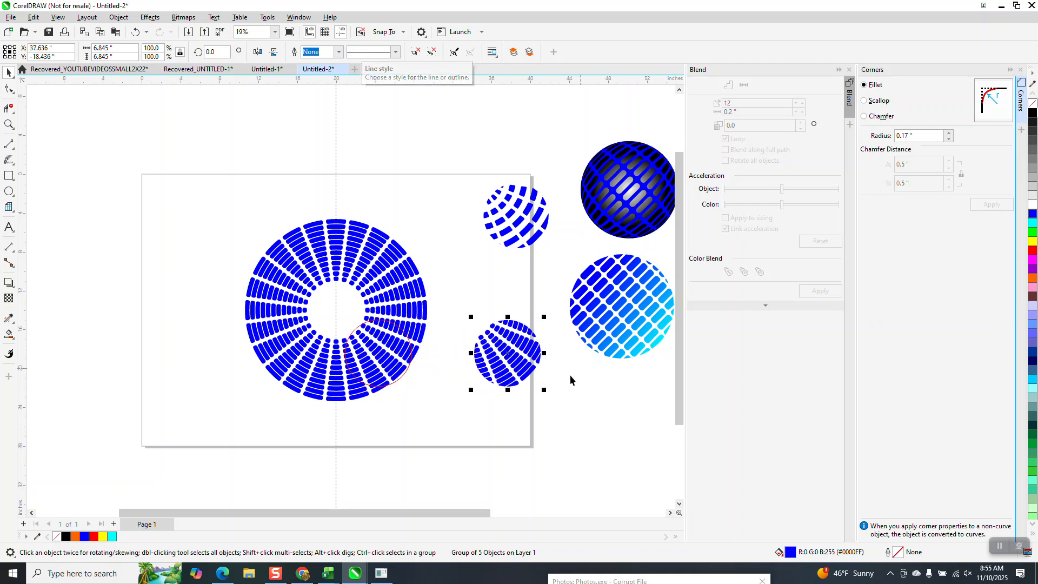
pyautogui.moveTo(504, 334); pyautogui.dragTo(425, 122)
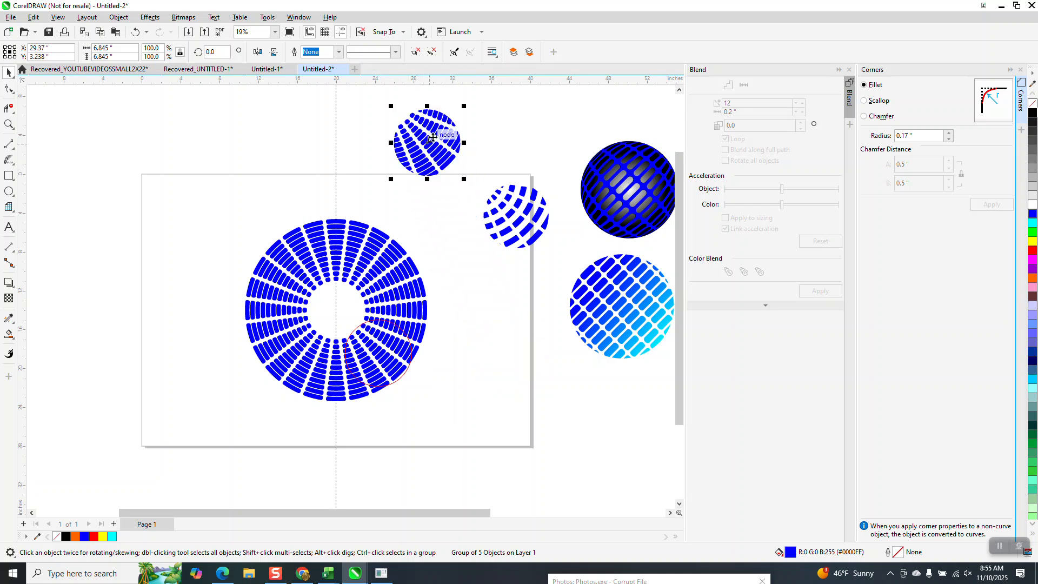
pyautogui.moveTo(443, 149); pyautogui.dragTo(505, 353)
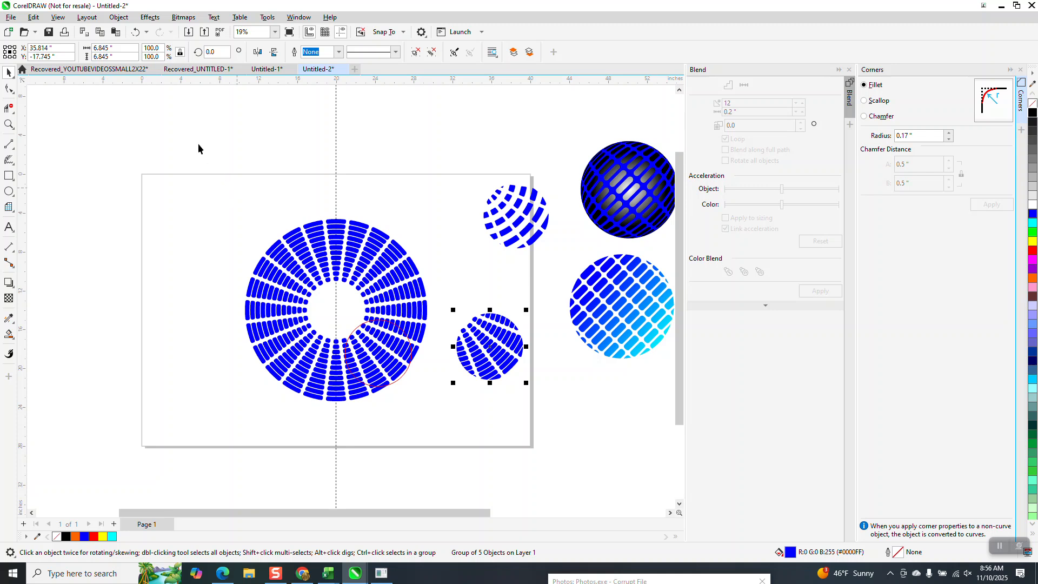
# - Resize the cut round piece proportionally to 8 inches wide
pyautogui.click(121, 47)
pyautogui.write('8')
pyautogui.press('Return')
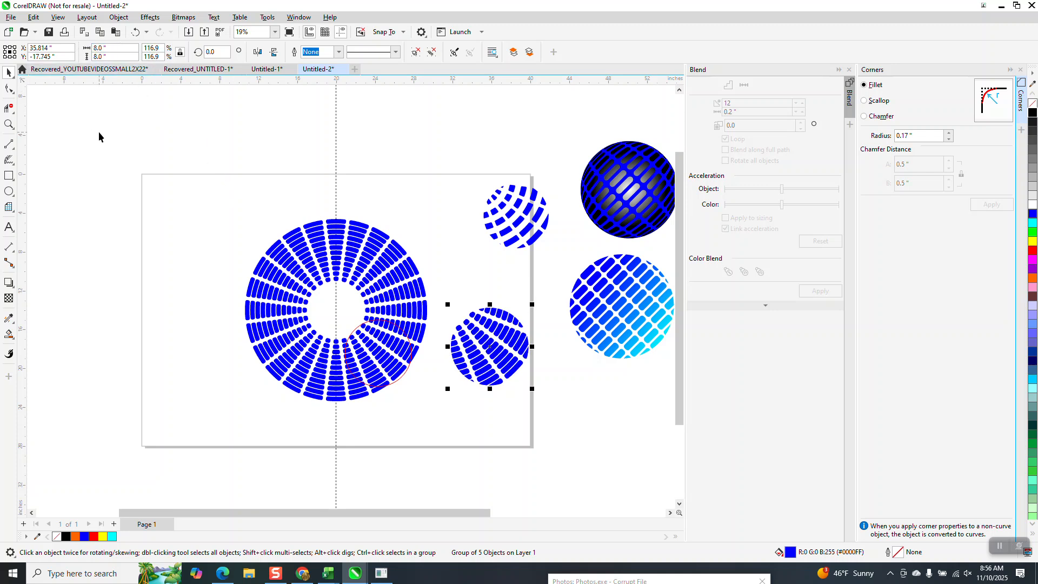
# - Draw a new circle beside the page's left edge and set its diameter to 8 inches
pyautogui.press('F7')
pyautogui.moveTo(192, 180); pyautogui.dragTo(95, 276)
pyautogui.click(105, 48)
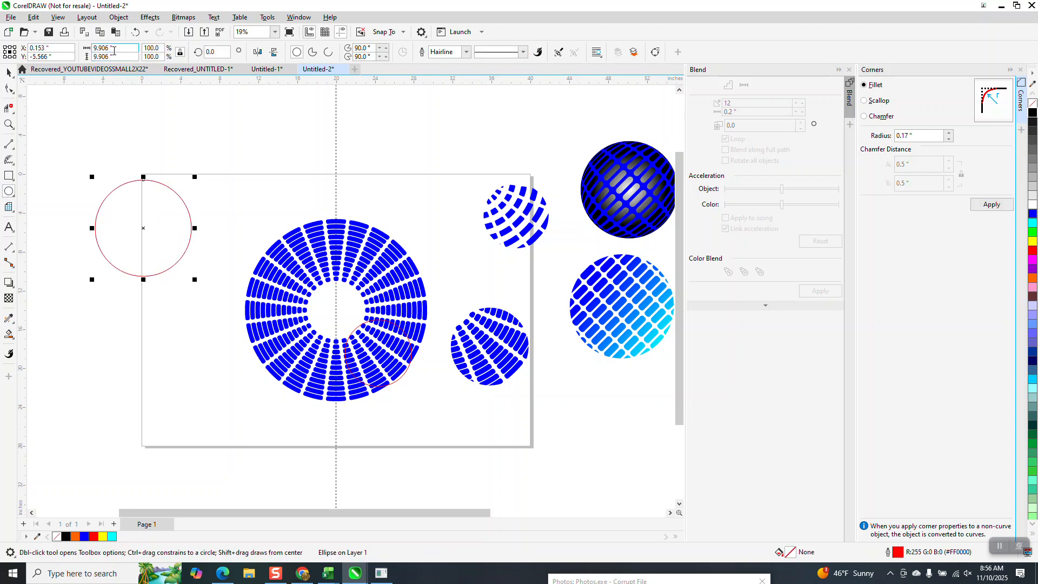
pyautogui.write('8')
pyautogui.press('Return')
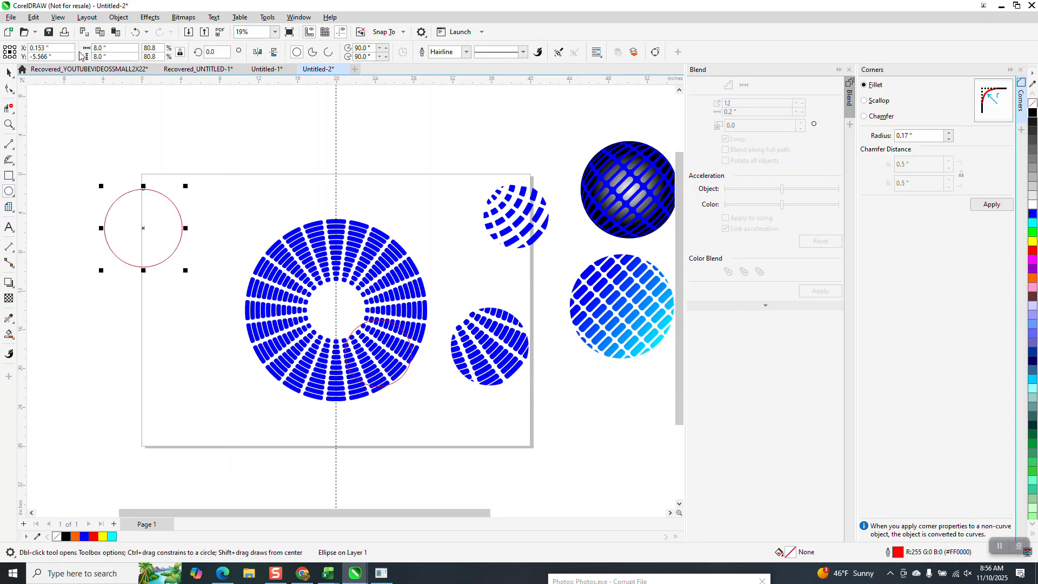
# - Centre the 8-inch circle horizontally and vertically on the cut round piece
pyautogui.click(6, 71)
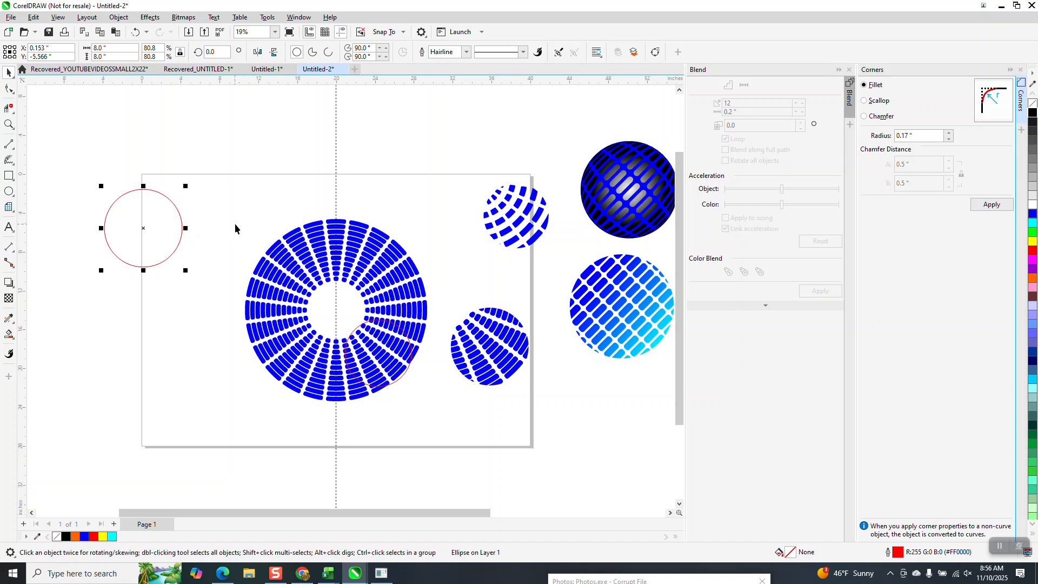
pyautogui.keyDown('shift'); pyautogui.click(459, 362); pyautogui.keyUp('shift')
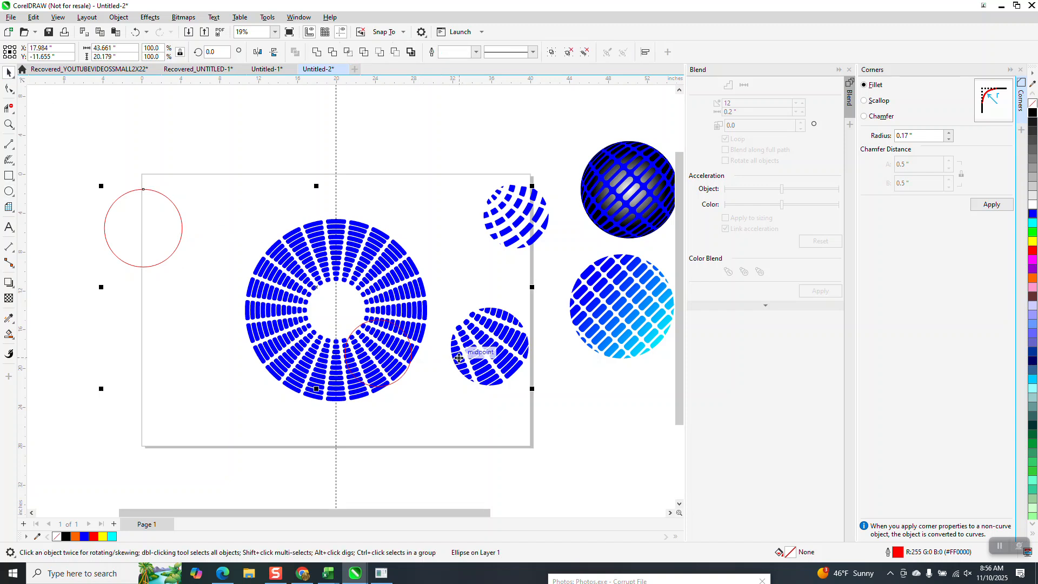
pyautogui.press('e')
pyautogui.press('c')
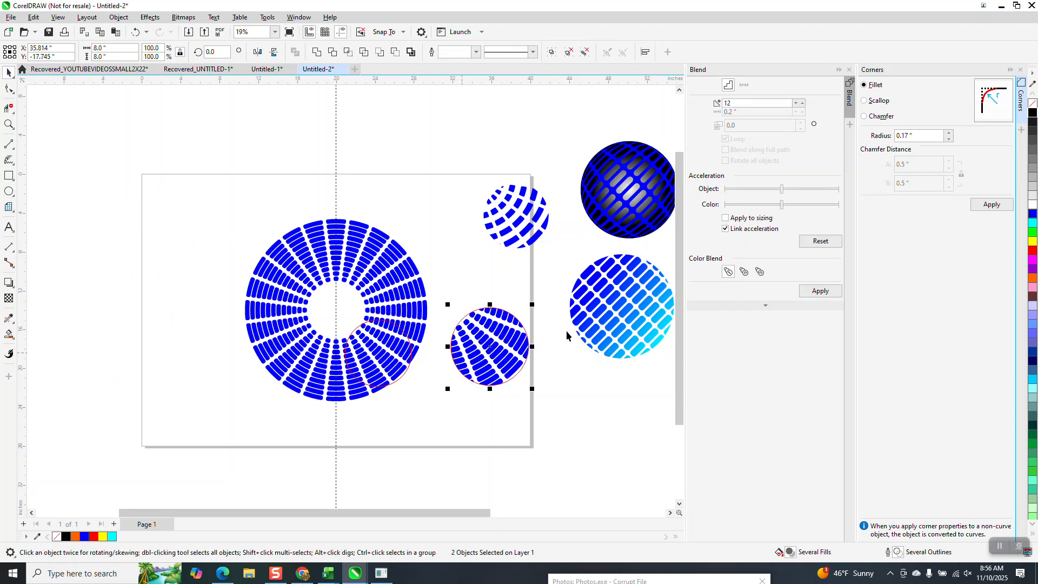
# - Close the Blend and Corners settings and apply a Fish Eye lens to the 8-inch circle over the round piece
pyautogui.click(553, 349)
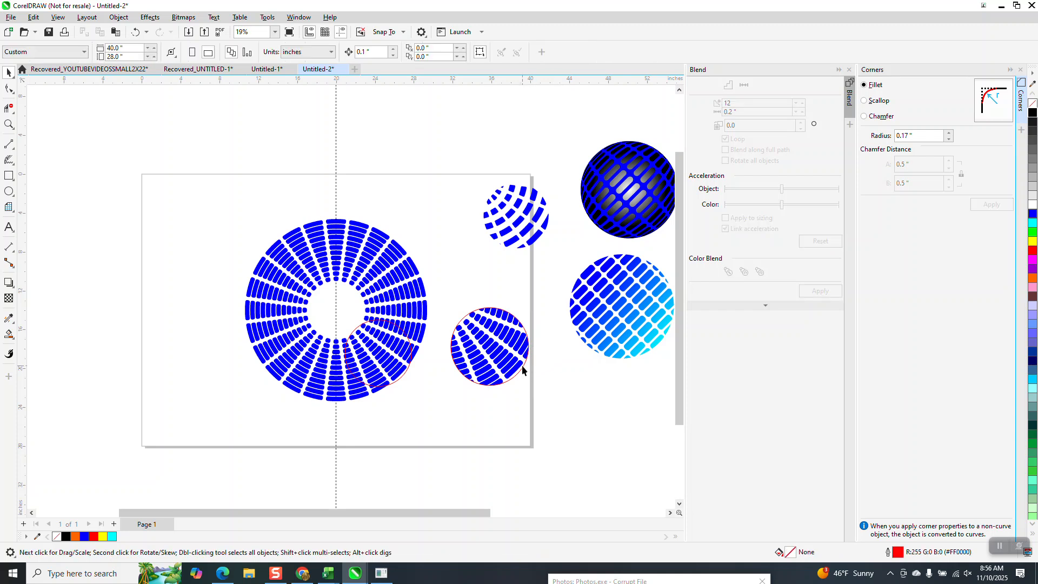
pyautogui.click(522, 369)
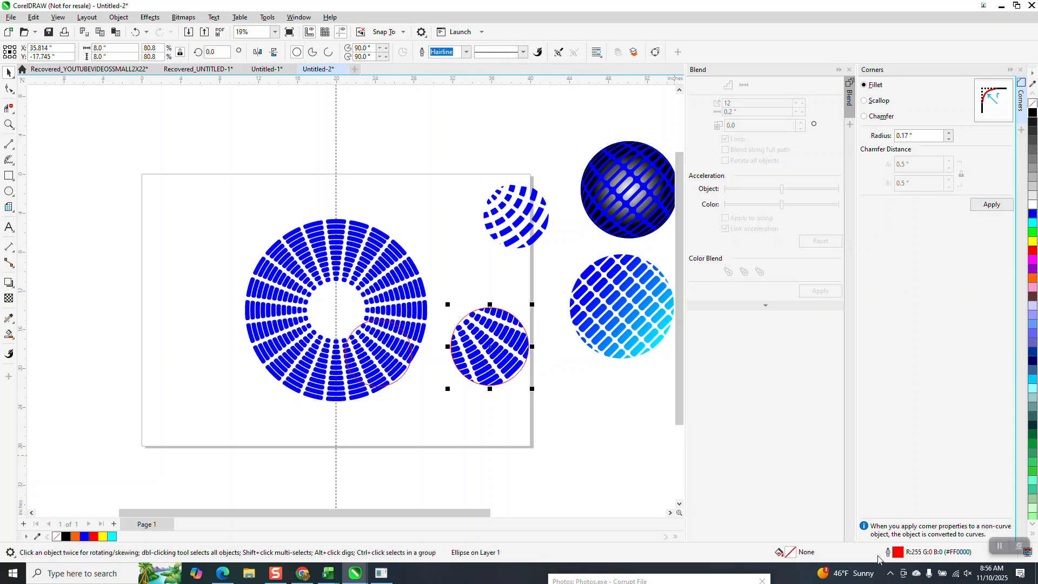
pyautogui.click(849, 69)
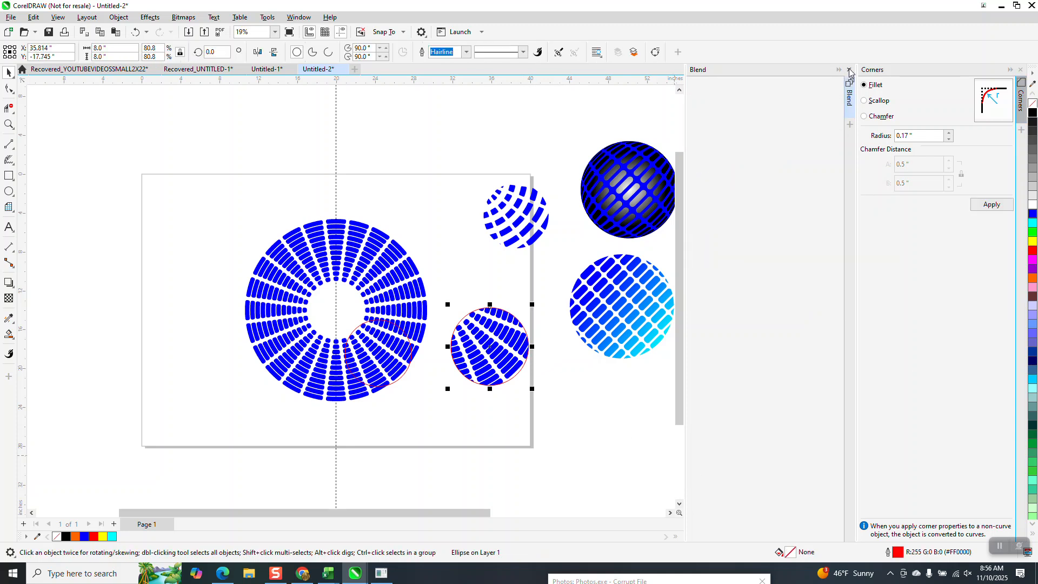
pyautogui.click(1020, 70)
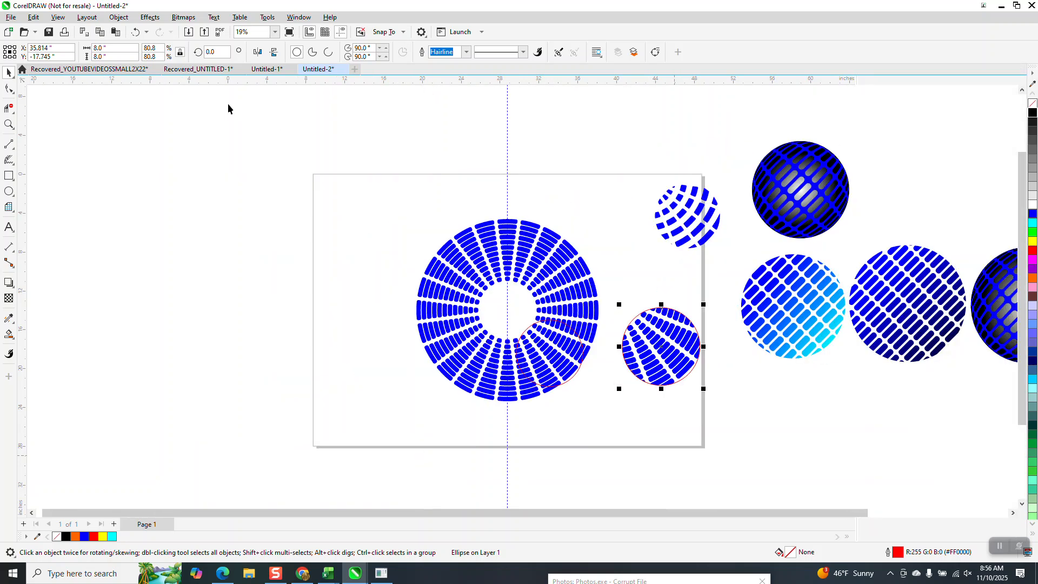
pyautogui.click(150, 17)
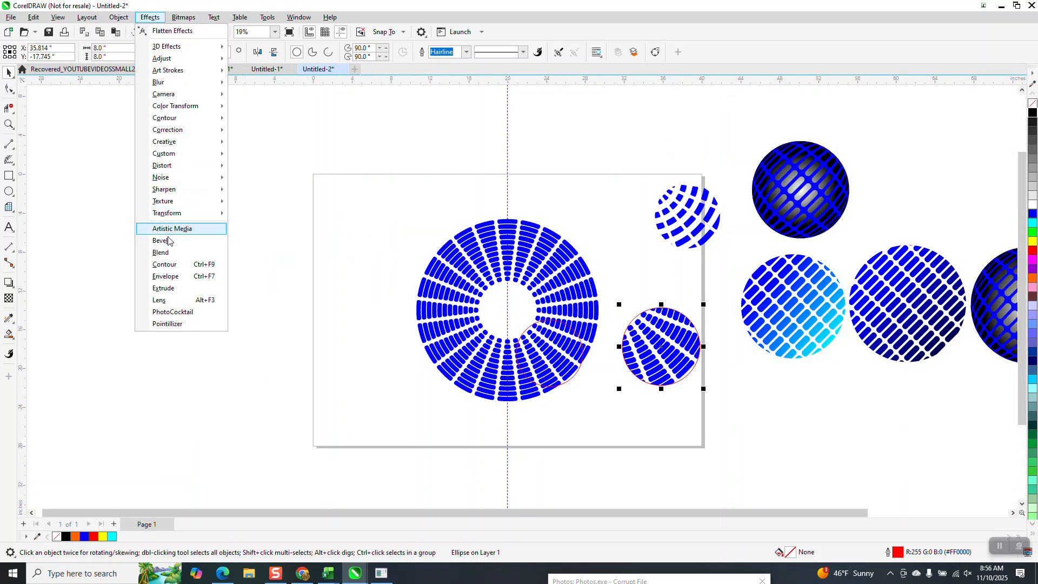
pyautogui.click(168, 301)
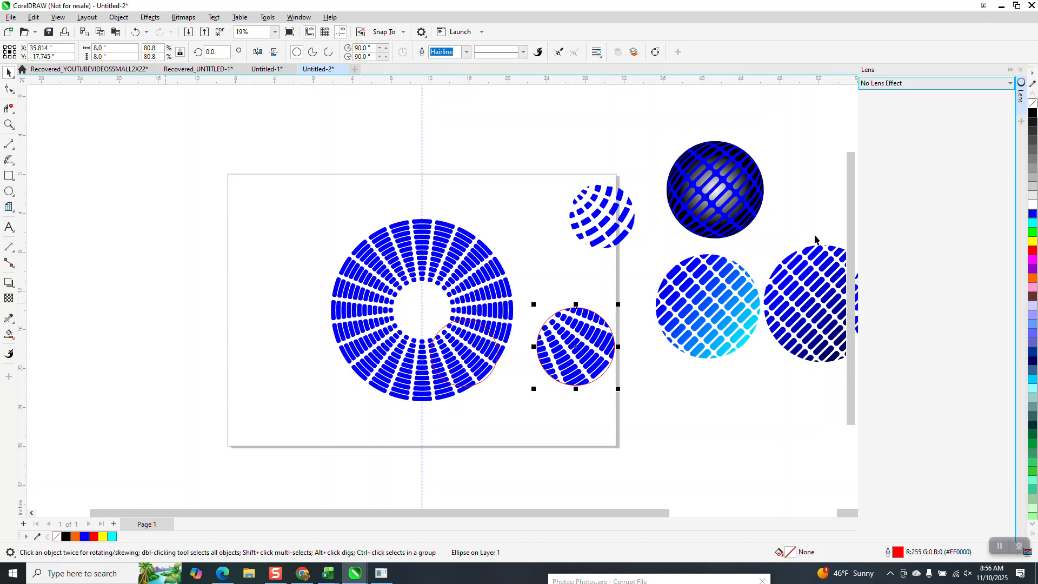
pyautogui.click(1009, 83)
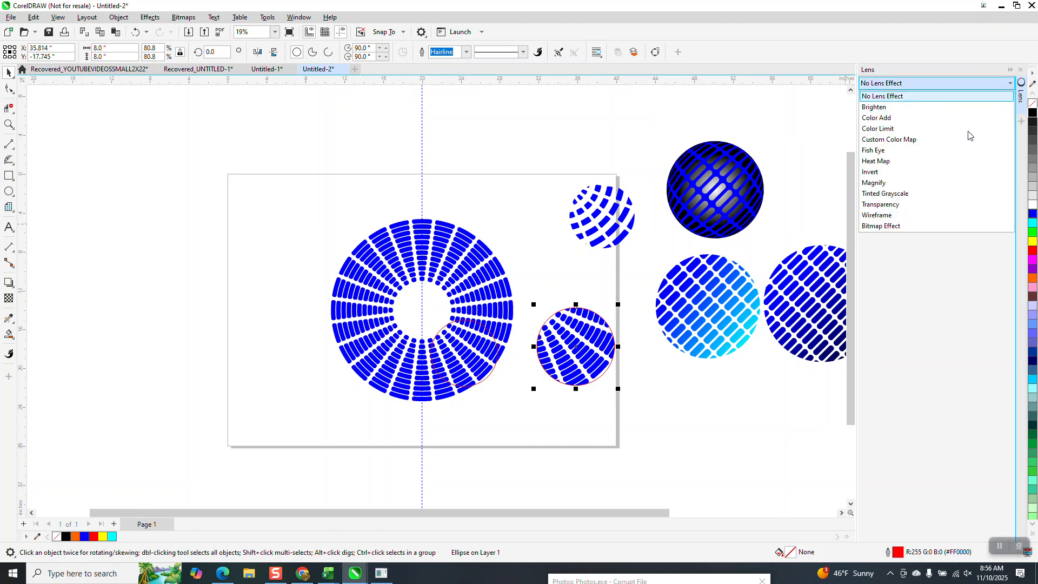
pyautogui.click(877, 152)
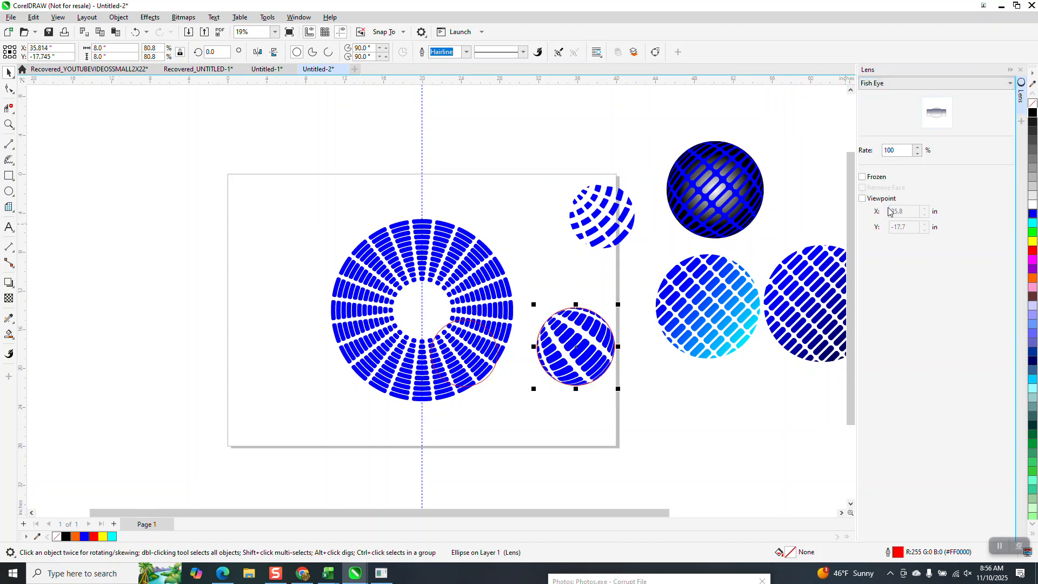
# - Freeze the Fish Eye lens and move the frozen result away from the original piece to the page's left edge
pyautogui.click(863, 176)
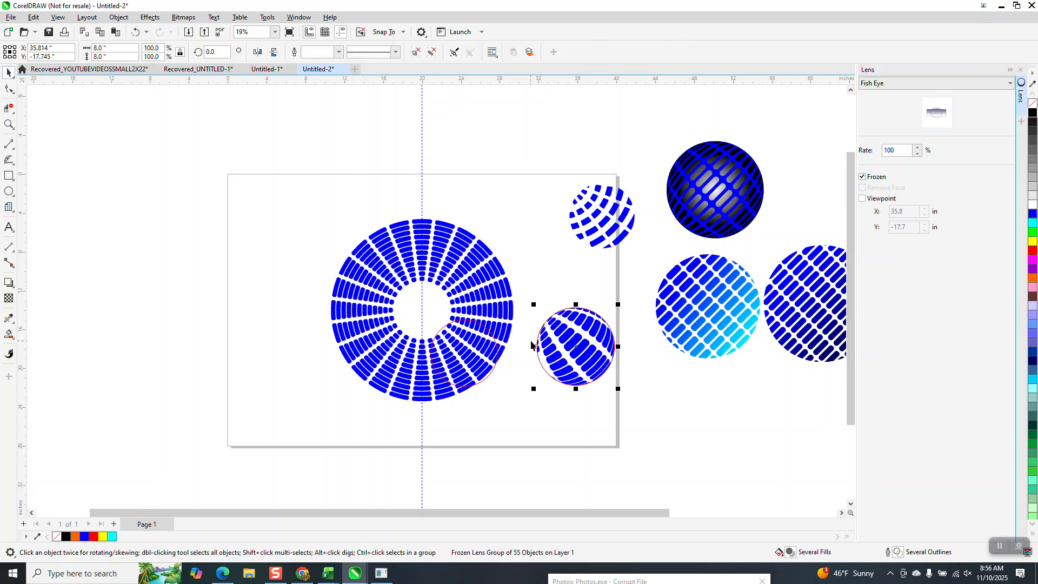
pyautogui.moveTo(530, 344); pyautogui.dragTo(166, 233)
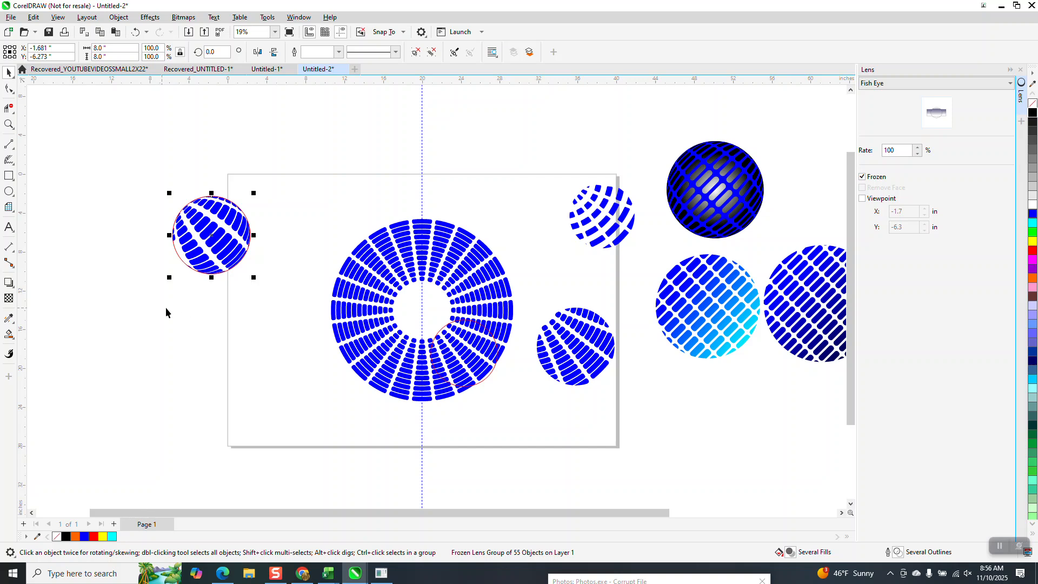
# - Ungroup the frozen Fish Eye globe at the page's edge and move its red outline circle out below it
pyautogui.click(8, 125)
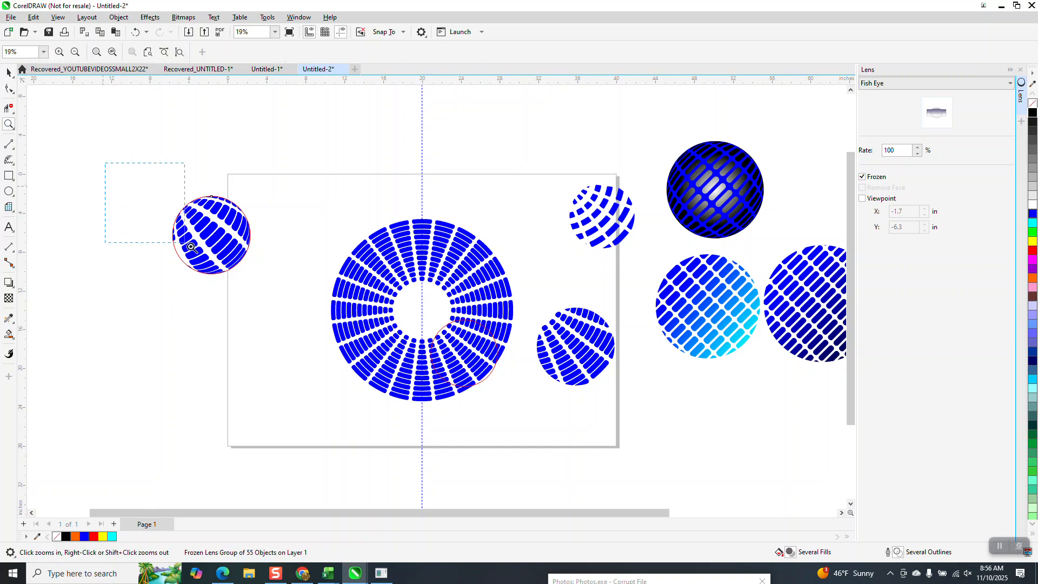
pyautogui.click(184, 238)
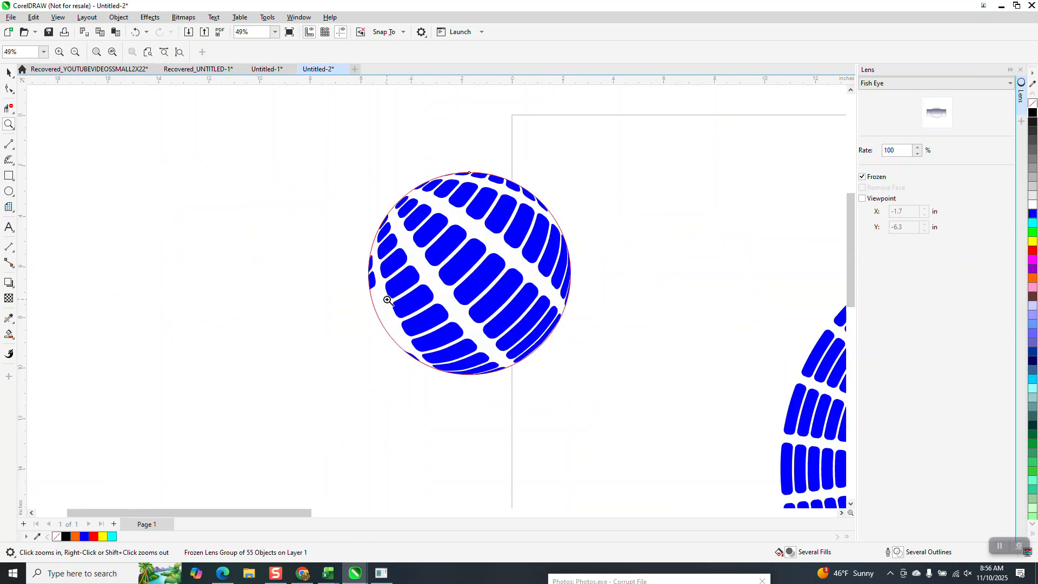
pyautogui.rightClick(295, 295)
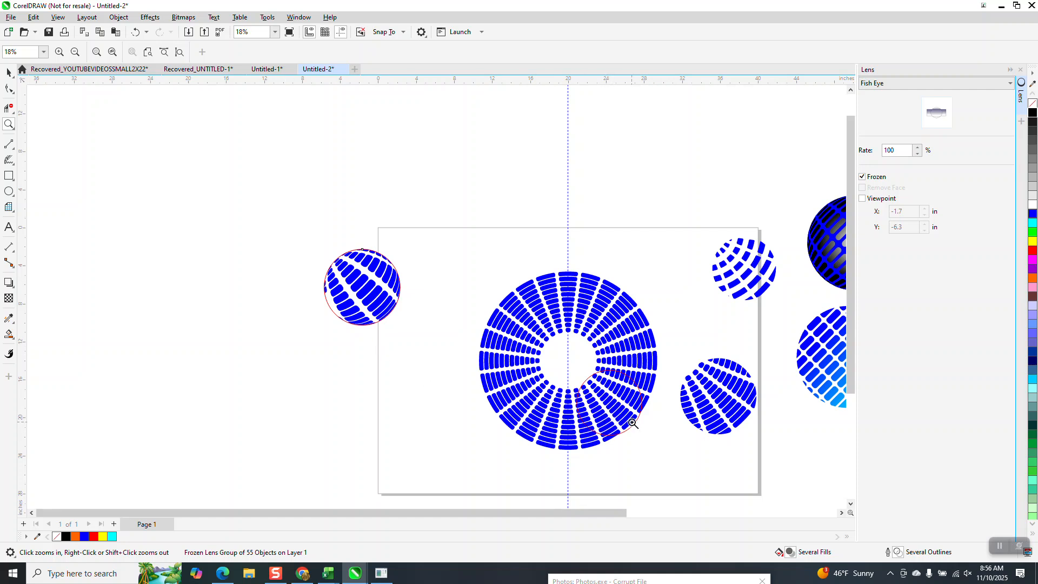
pyautogui.moveTo(301, 242); pyautogui.dragTo(498, 399)
pyautogui.scroll(-9, 282, 294)
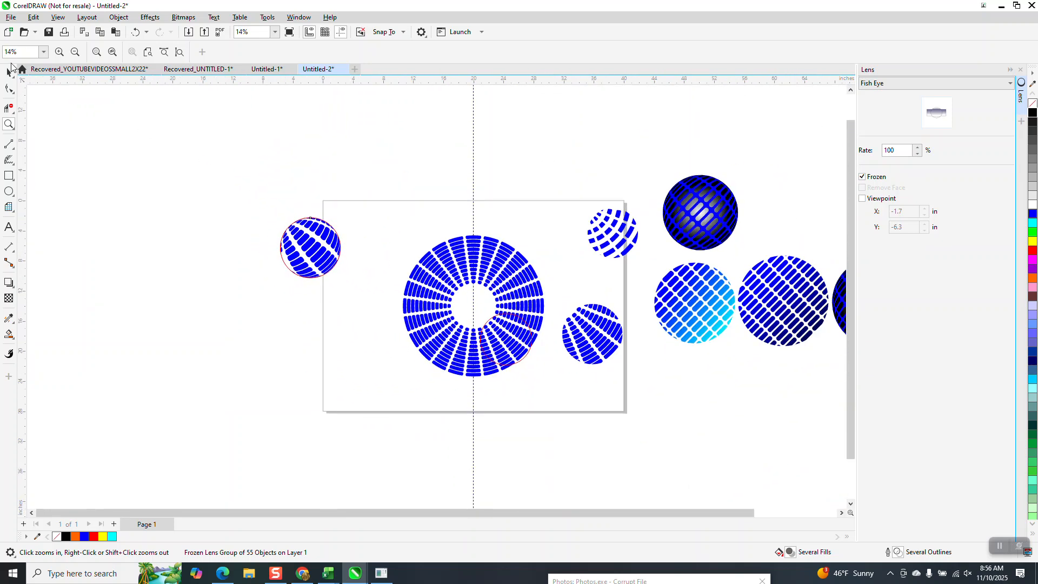
pyautogui.click(9, 72)
pyautogui.click(280, 218)
pyautogui.moveTo(262, 206); pyautogui.dragTo(368, 300)
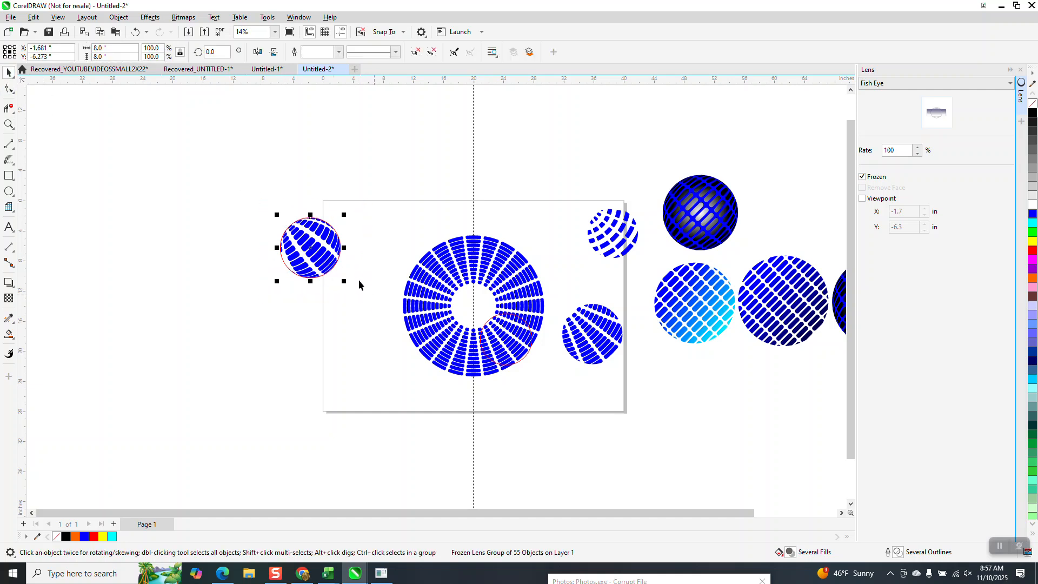
pyautogui.click(118, 16)
pyautogui.moveTo(134, 203)
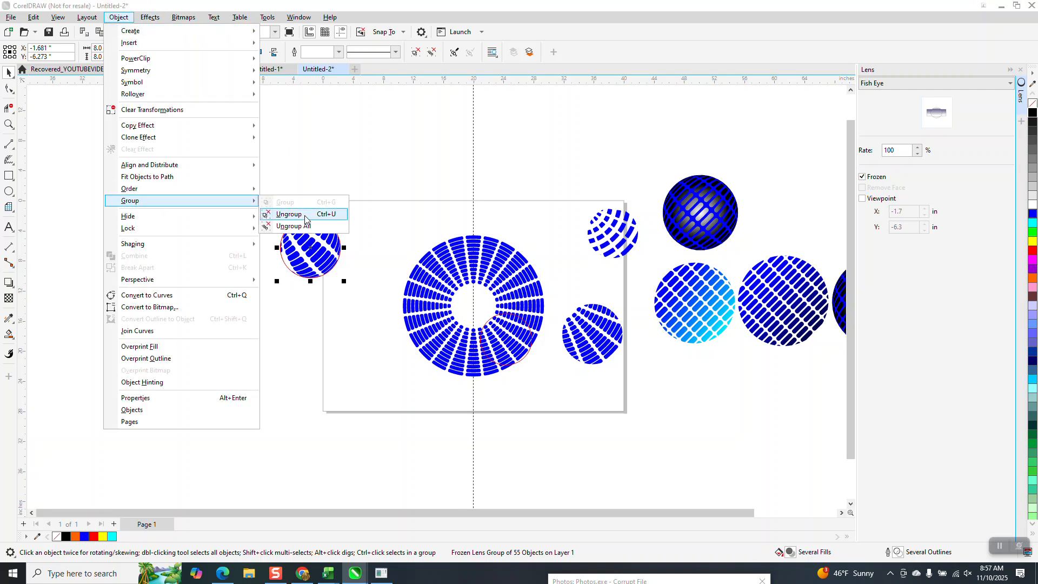
pyautogui.click(303, 215)
pyautogui.moveTo(287, 271); pyautogui.dragTo(236, 369)
# - Move the original cut round piece beside the loose red circle and delete the large circular pattern
pyautogui.moveTo(591, 347); pyautogui.dragTo(198, 366)
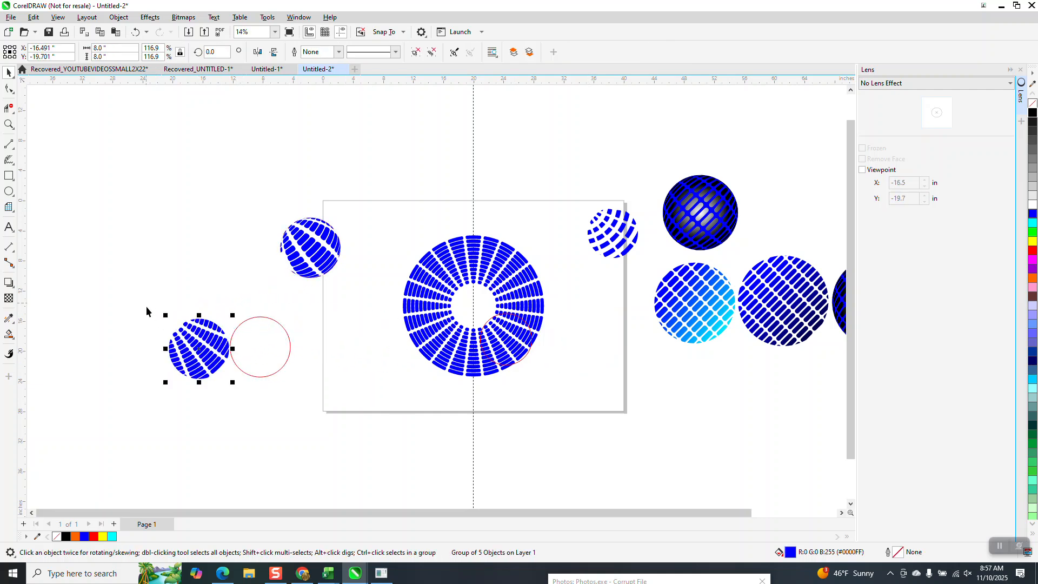
pyautogui.moveTo(309, 400); pyautogui.dragTo(310, 400)
pyautogui.moveTo(388, 205); pyautogui.dragTo(581, 426)
pyautogui.press('Delete')
# - Centre the cut round piece and the red circle together on the page
pyautogui.moveTo(108, 266); pyautogui.dragTo(366, 432)
pyautogui.moveTo(135, 290); pyautogui.dragTo(335, 414)
pyautogui.press('p')
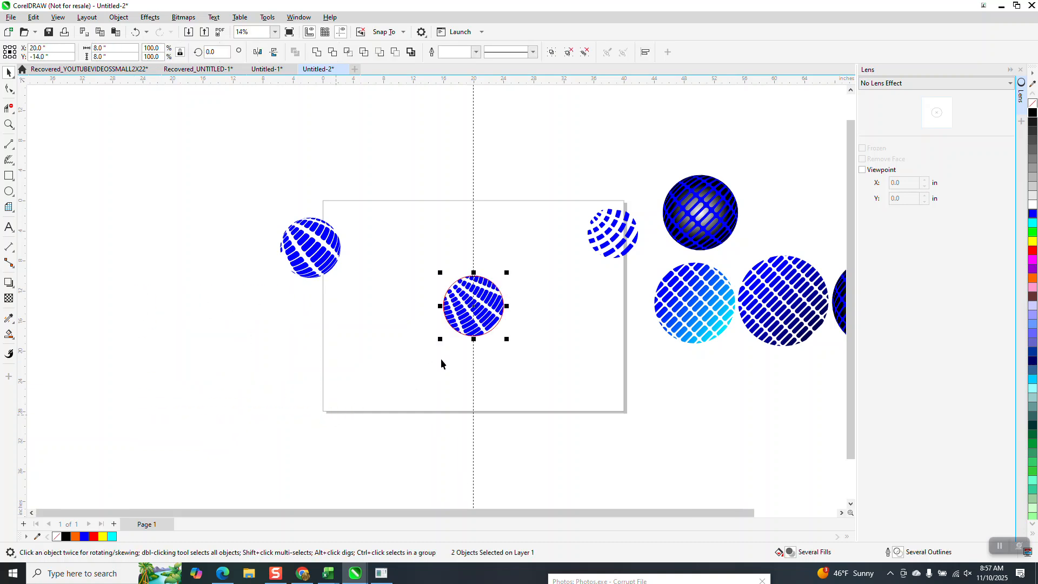
# - Try a Magnify lens on the red circle over the centred round piece, and undo it
pyautogui.click(451, 360)
pyautogui.click(492, 328)
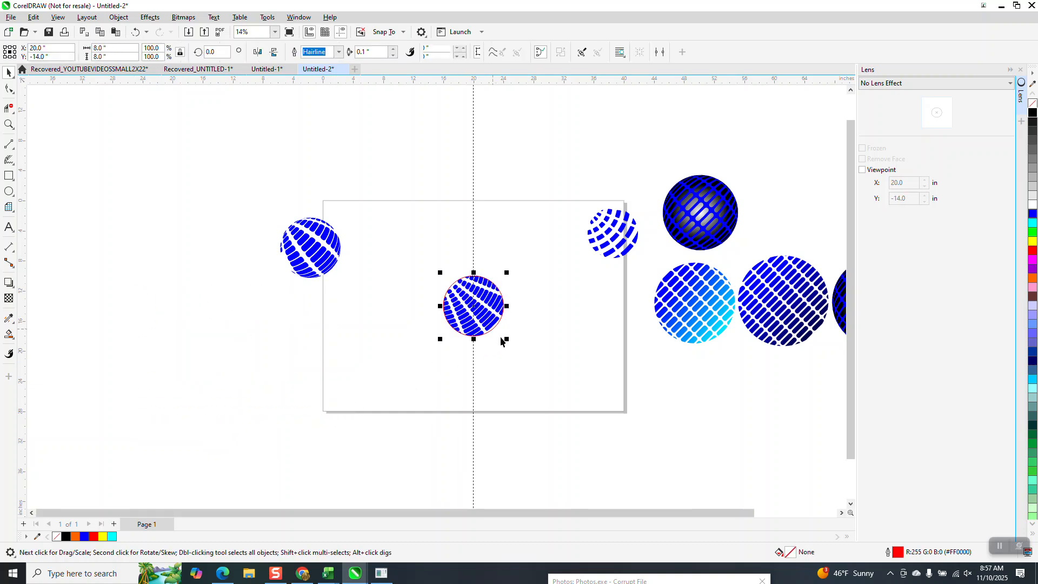
pyautogui.click(998, 83)
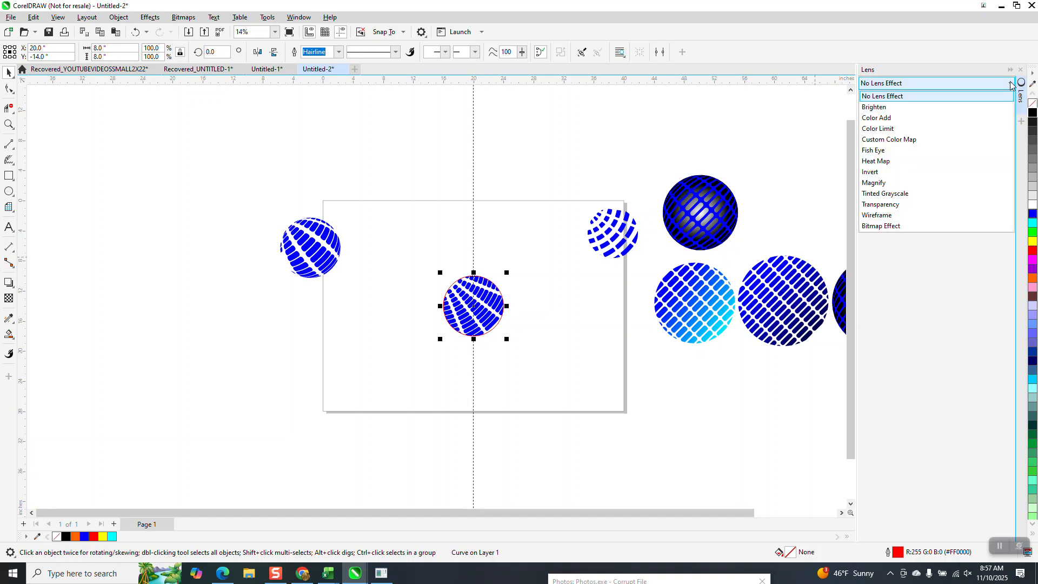
pyautogui.click(875, 183)
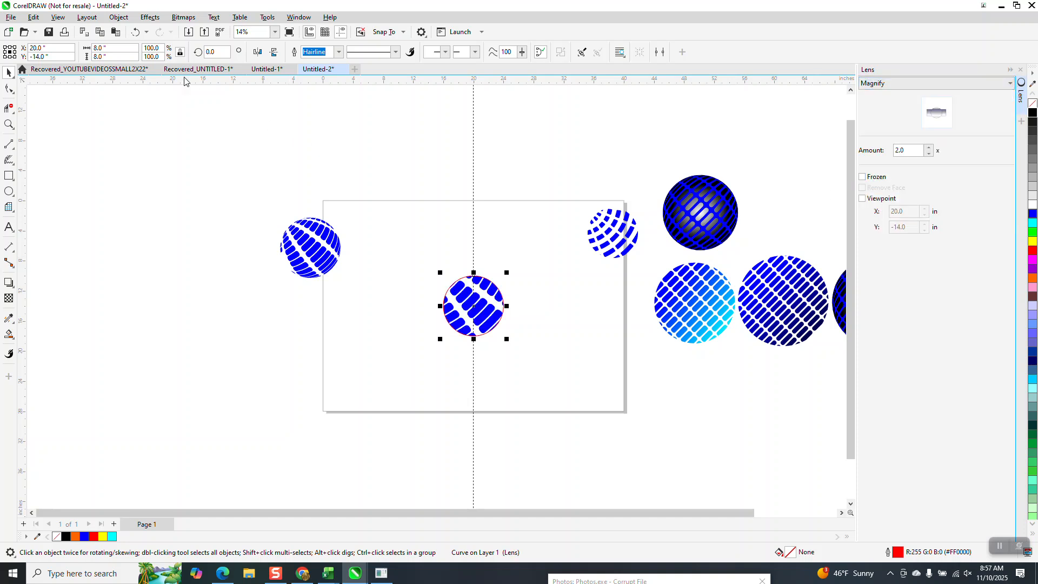
pyautogui.click(135, 33)
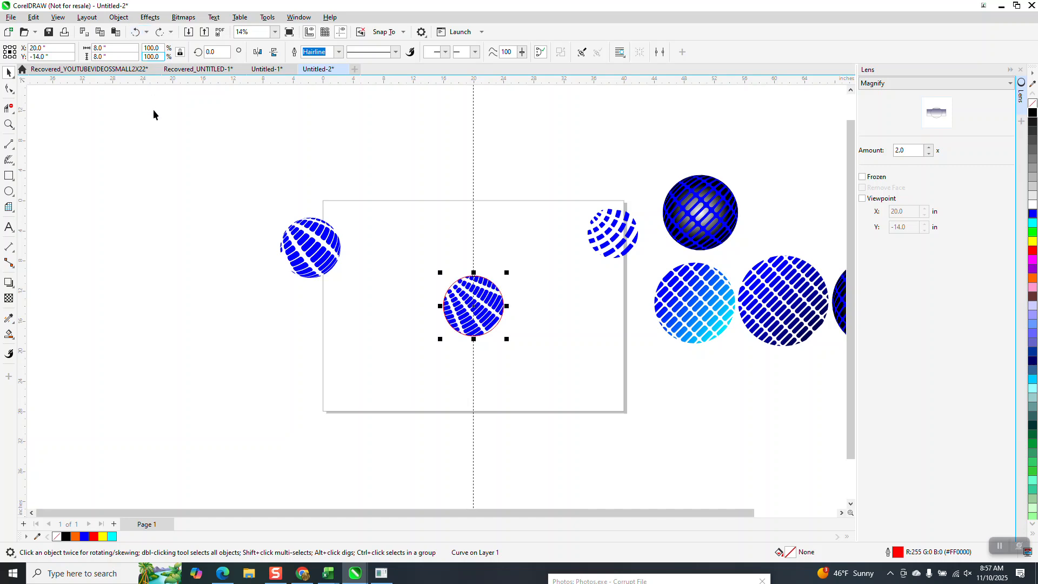
# - Examine the segments and outer edge of the ungrouped Fish Eye globe up close, along with the overall layout
pyautogui.click(6, 125)
pyautogui.moveTo(238, 199); pyautogui.dragTo(400, 327)
pyautogui.moveTo(266, 147); pyautogui.dragTo(543, 377)
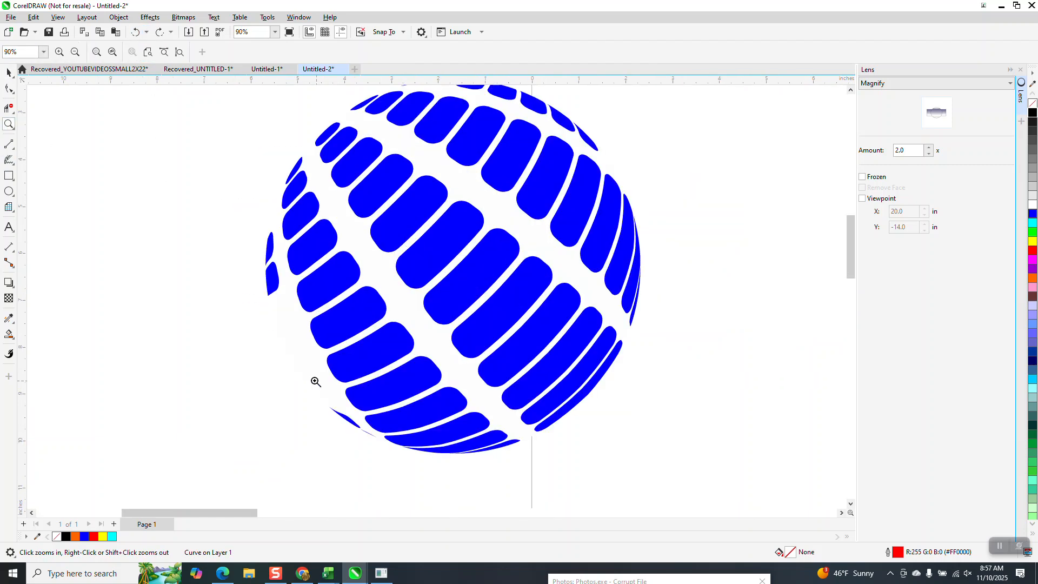
pyautogui.rightClick(271, 348)
pyautogui.scroll(-4, 258, 346)
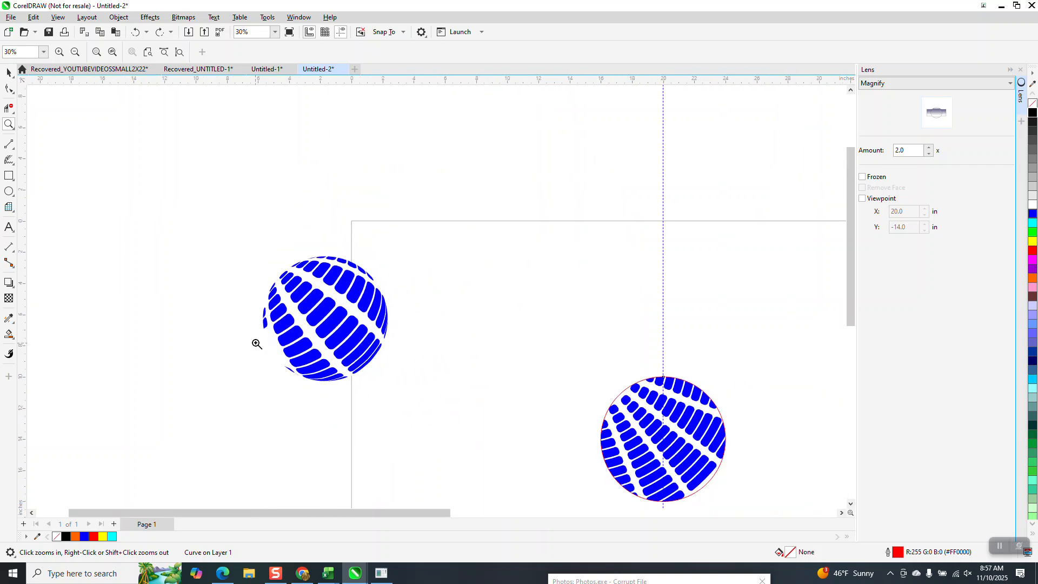
pyautogui.scroll(-2, 256, 342)
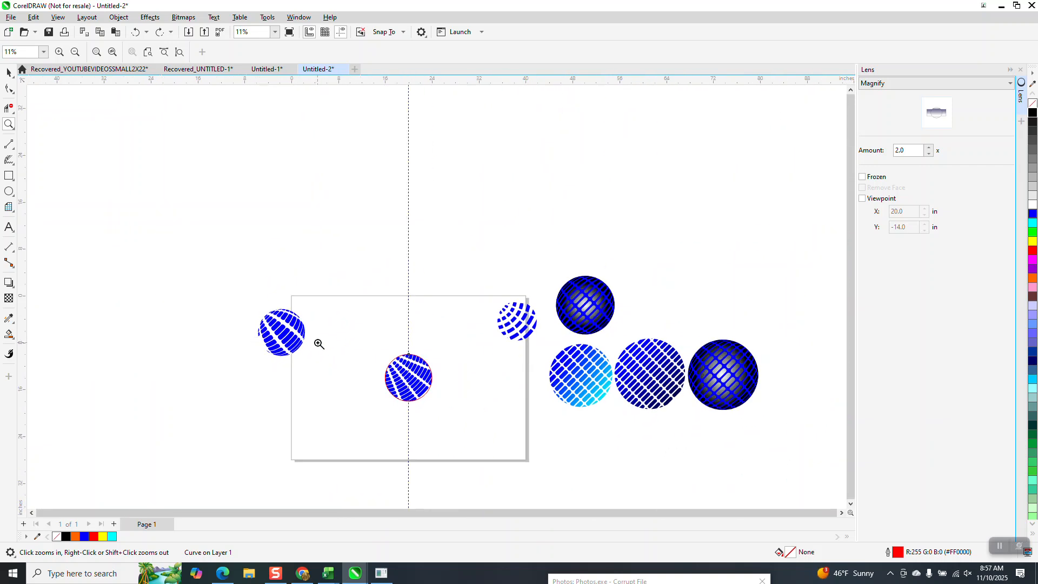